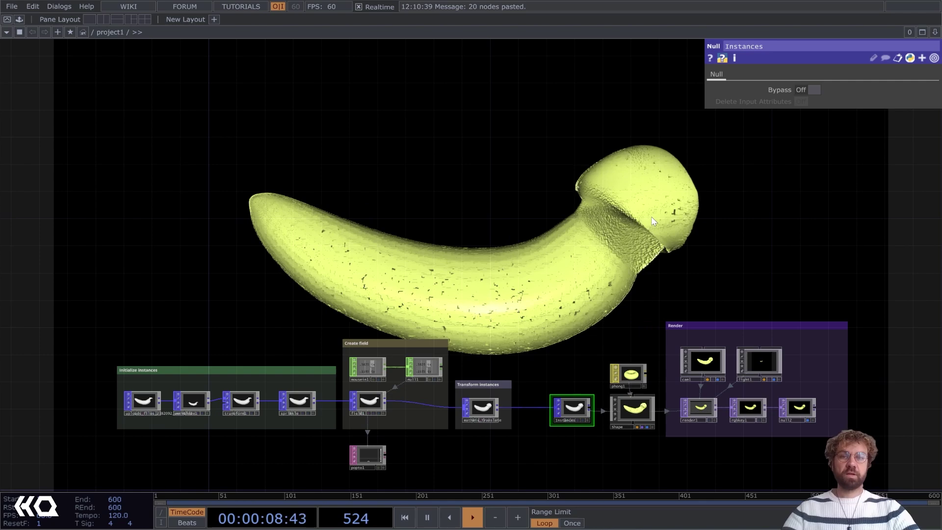
Pan the network to bring the Create field group and the bulging banana render into view.
drag(363, 273, 355, 157)
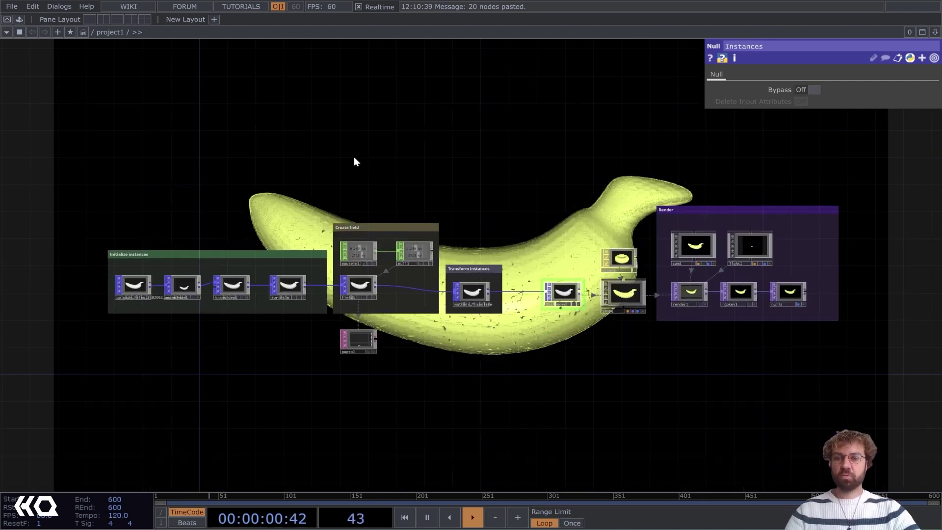
scroll(252, 191, up, 3)
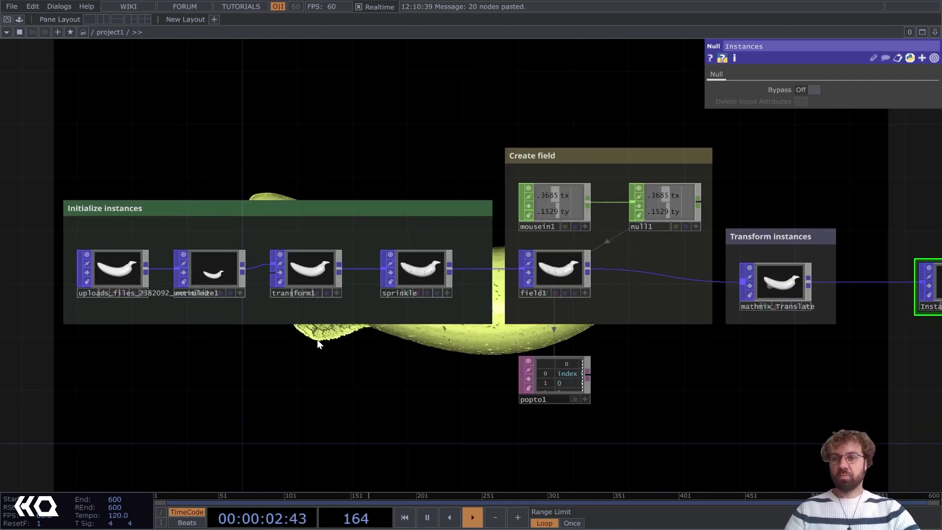
drag(346, 394, 331, 305)
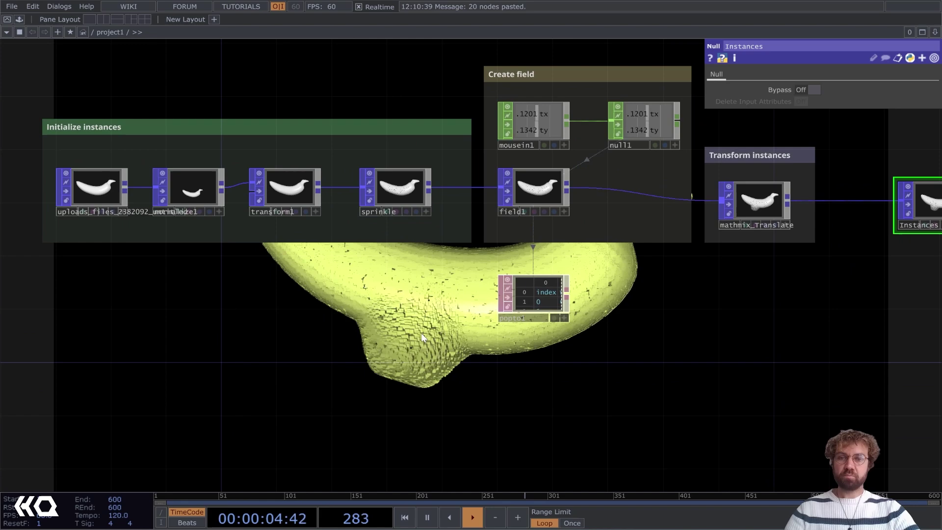
drag(516, 353, 498, 319)
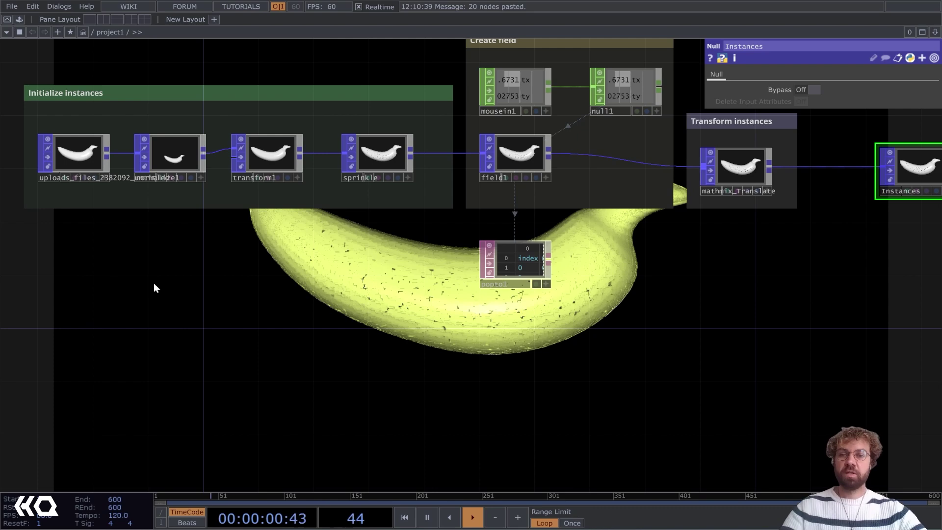
drag(378, 278, 341, 189)
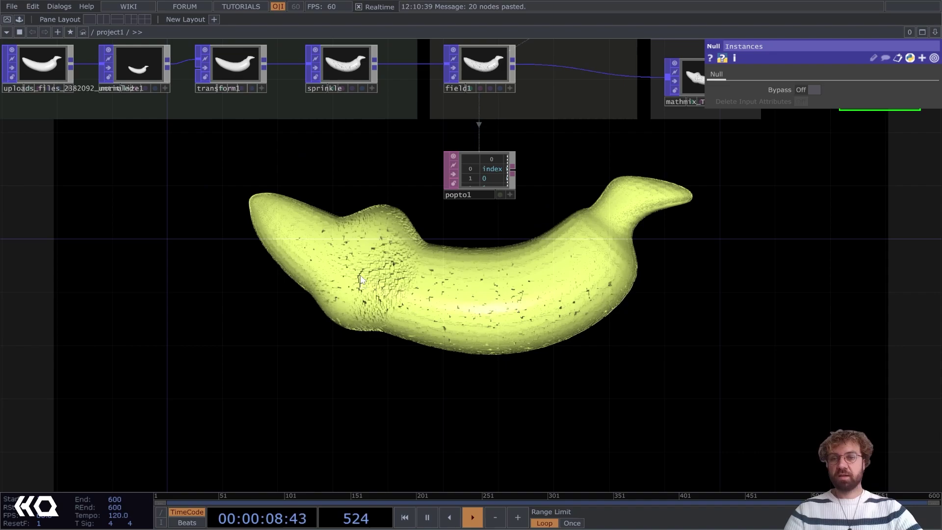
Zoom into the Instances viewer and tumble the point-cloud banana to inspect it.
scroll(411, 322, down, 3)
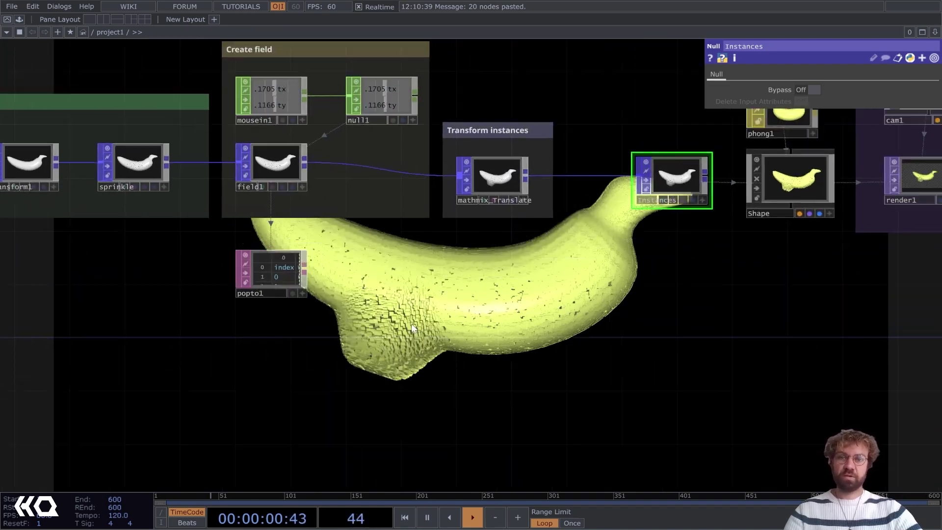
scroll(338, 326, up, 3)
scroll(540, 215, up, 6)
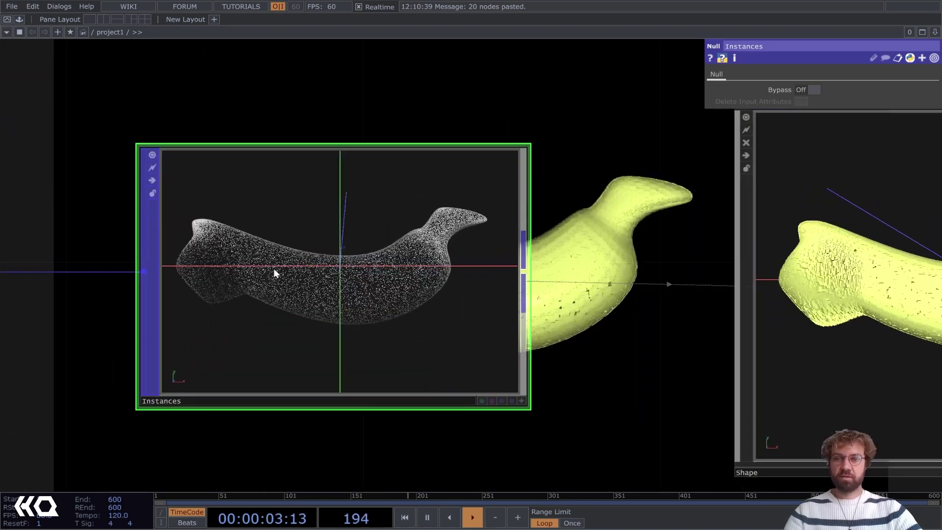
drag(274, 269, 715, 253)
scroll(360, 311, up, 3)
scroll(361, 300, down, 1)
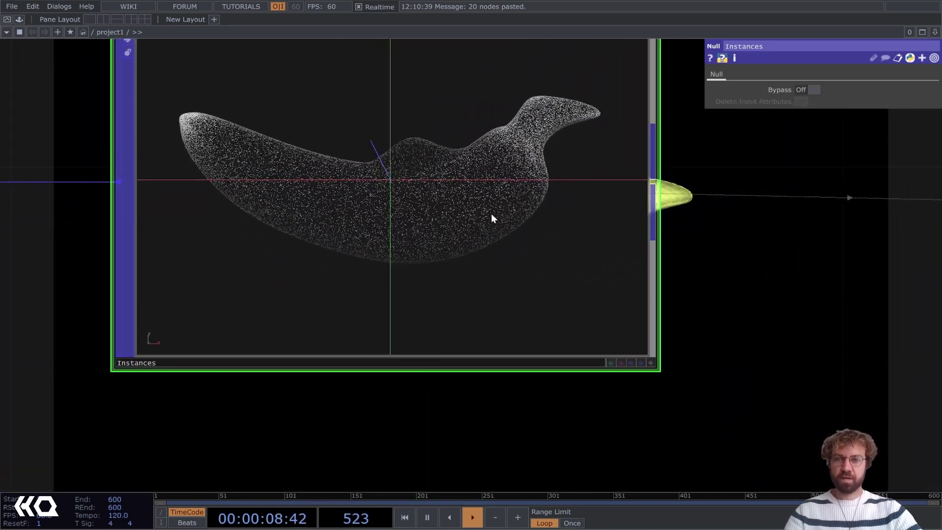
drag(483, 288, 528, 271)
scroll(528, 271, down, 3)
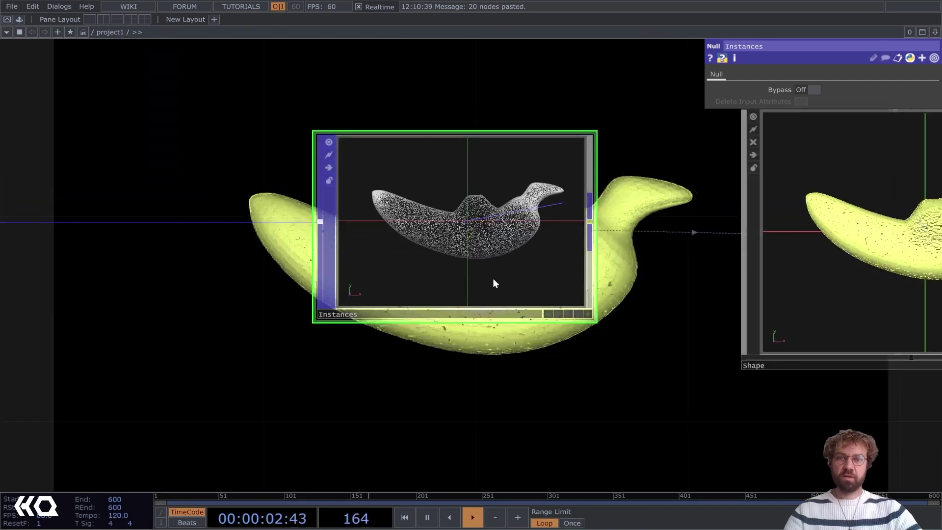
drag(438, 271, 422, 292)
scroll(451, 299, down, 2)
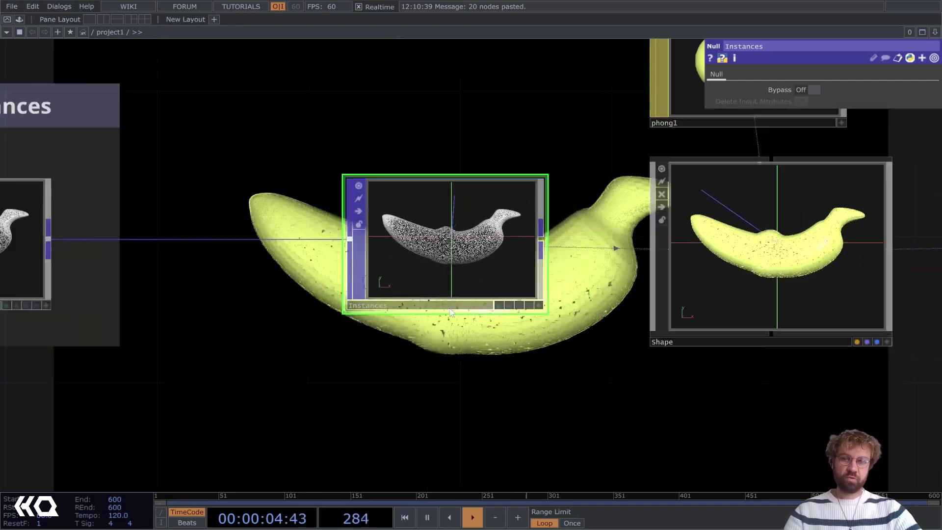
scroll(483, 308, down, 8)
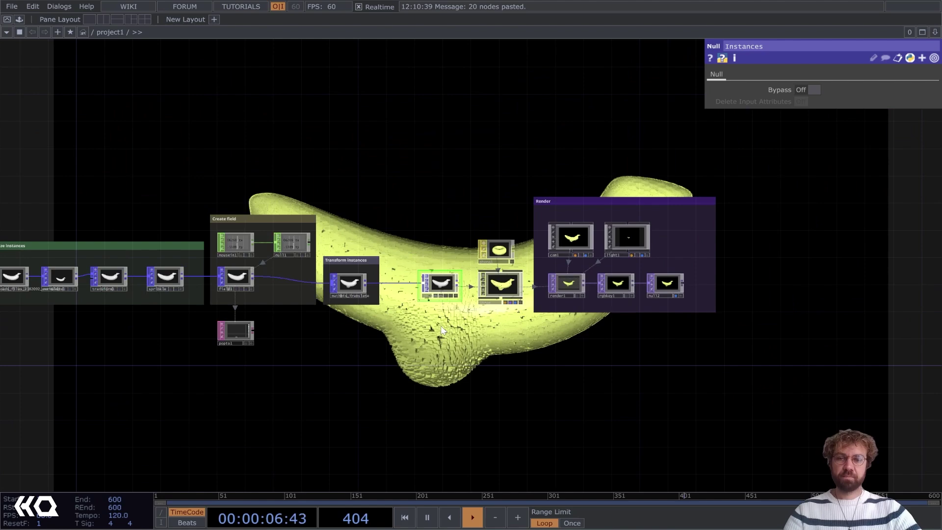
Box-select all 21 nodes of the banana network and delete them.
drag(477, 336, 514, 329)
scroll(513, 329, down, 3)
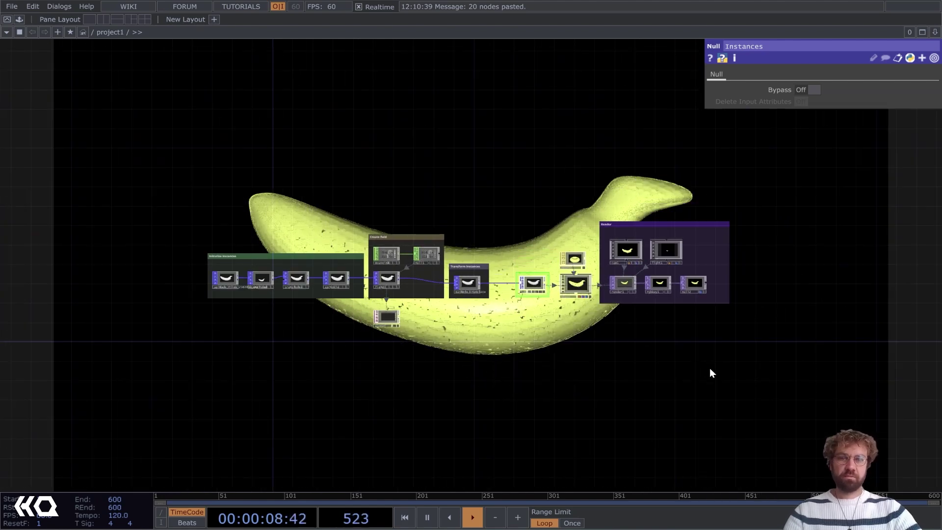
right_drag(736, 378, 196, 204)
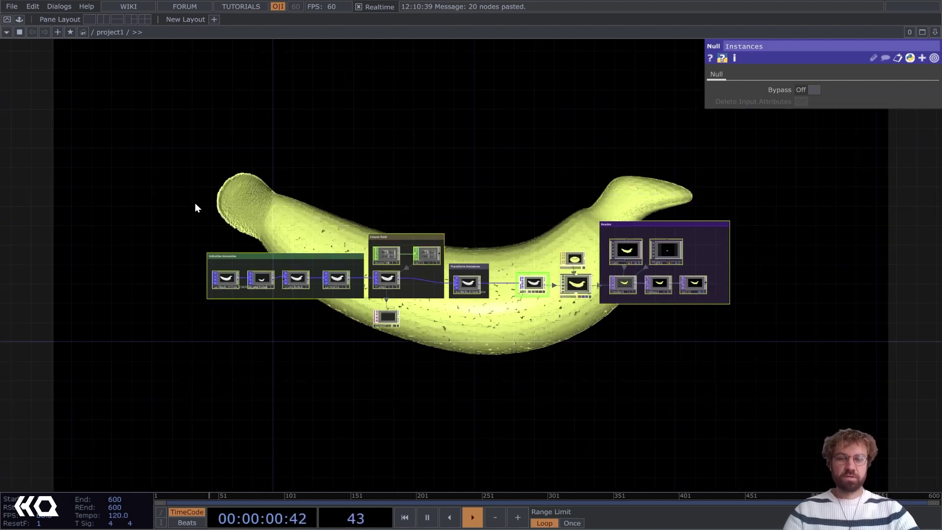
key(Delete)
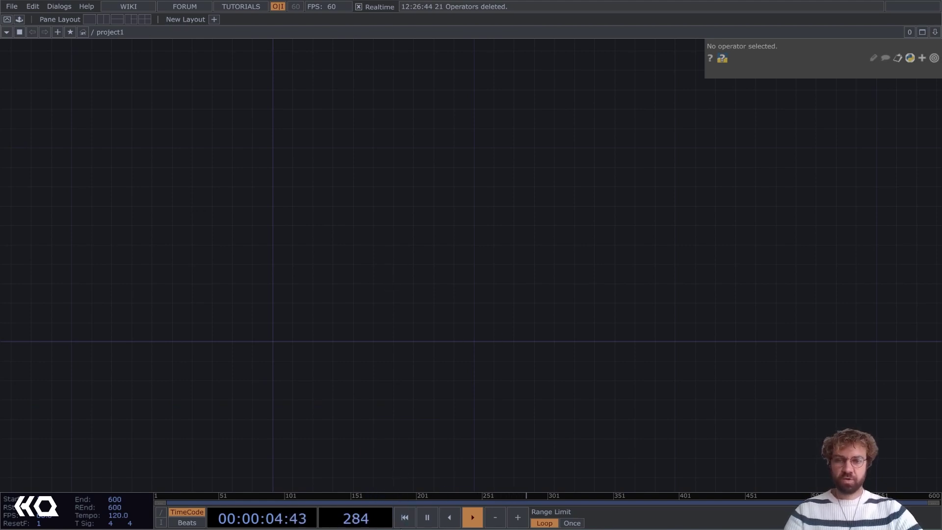
Import banana.obj from Explorer as a File In POP named banana.
key(alt+Tab)
drag(507, 140, 212, 290)
drag(227, 257, 292, 225)
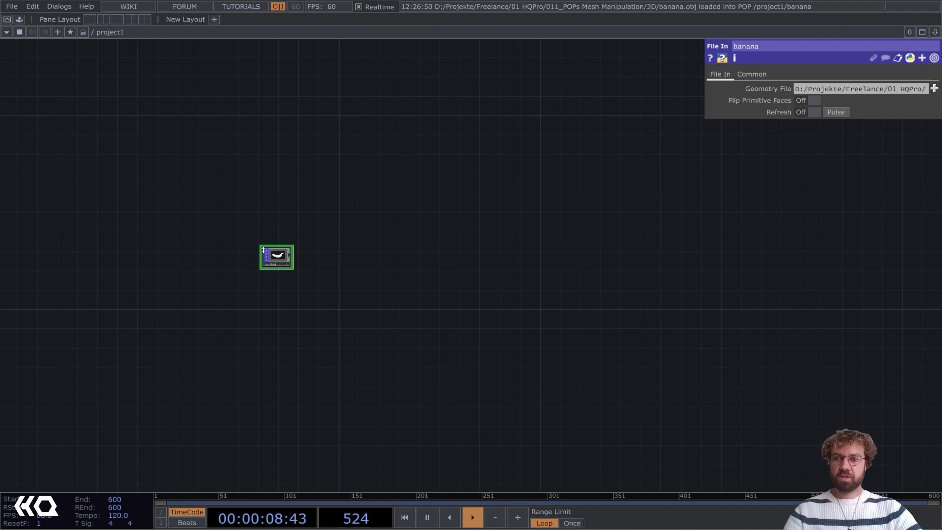
Zoom in on the banana node and open OP Create from its output.
scroll(294, 245, up, 5)
scroll(337, 265, up, 3)
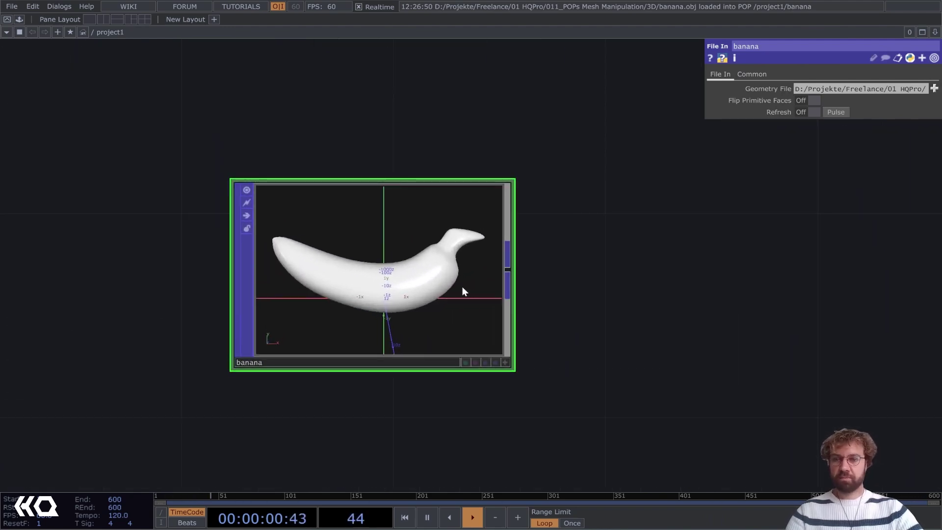
scroll(363, 300, up, 4)
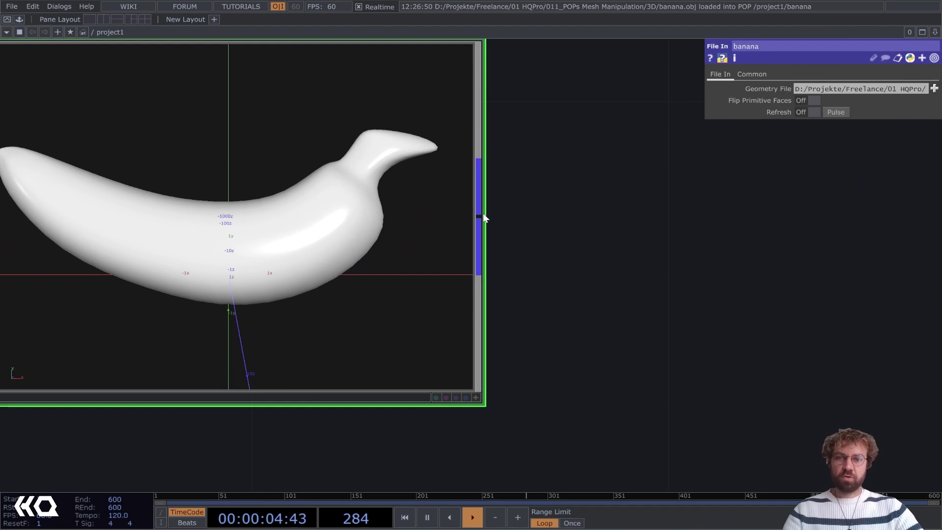
click(479, 216)
Add a Normalize POP, normalize1, wired after the banana node.
text(no)
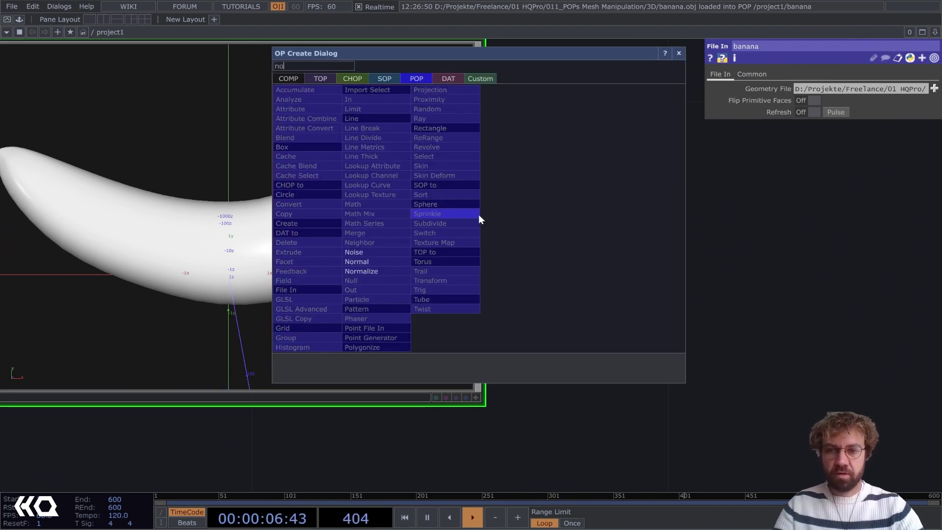
click(384, 270)
click(808, 216)
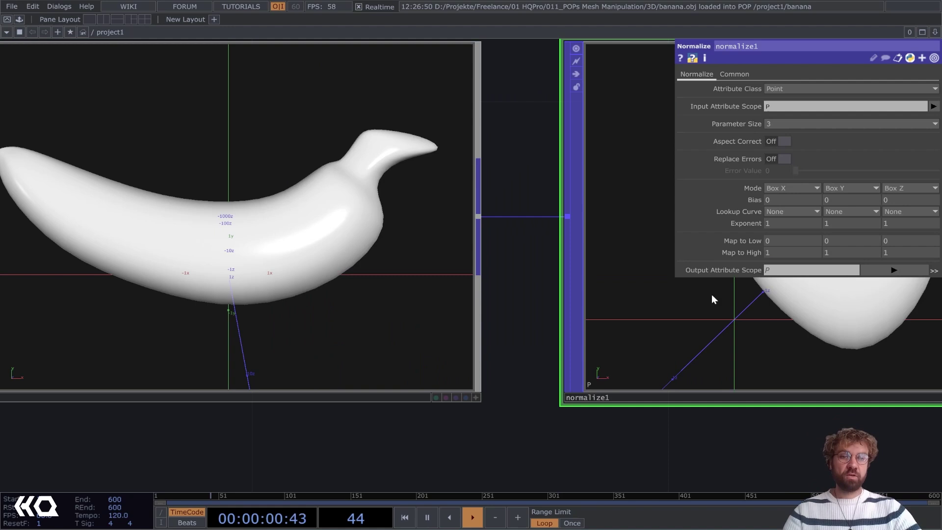
scroll(712, 298, down, 5)
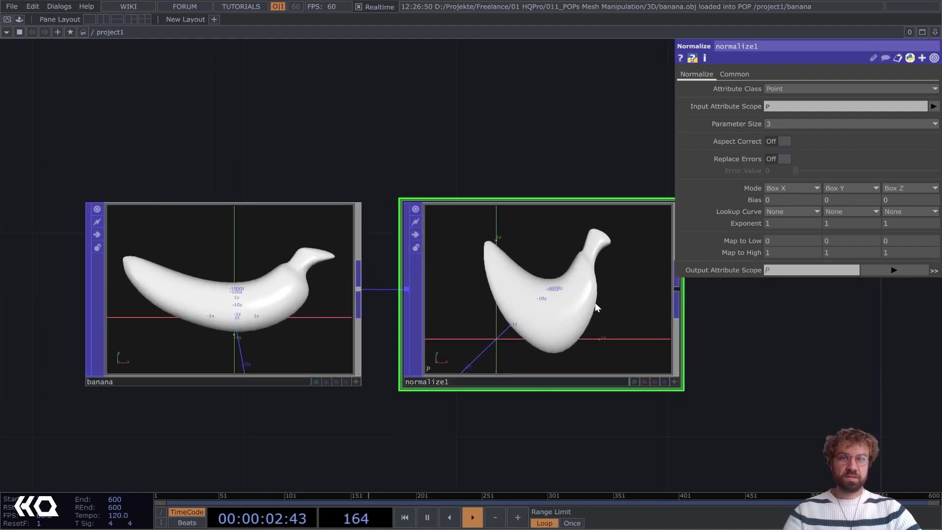
scroll(631, 335, up, 2)
scroll(530, 341, down, 2)
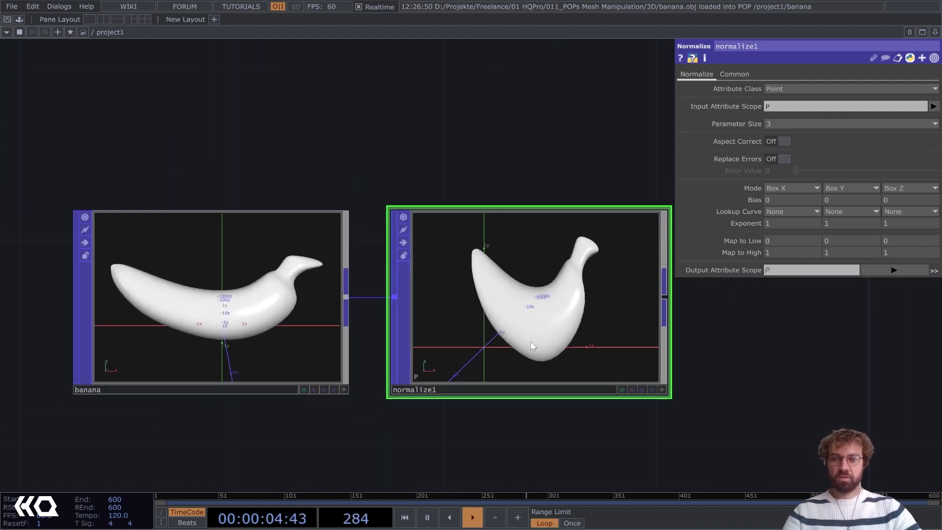
drag(465, 412, 361, 378)
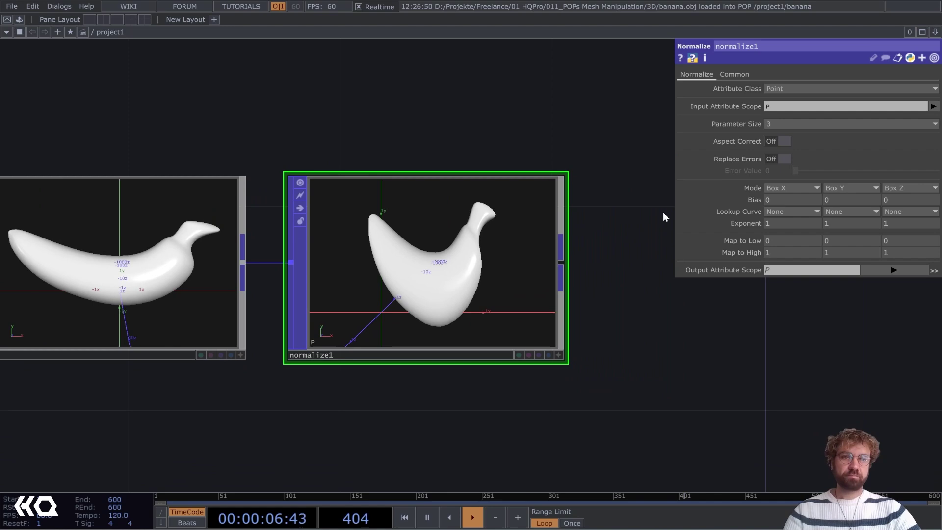
Turn on Aspect Correct in normalize1 and review its Box X/Y/Z normalization modes.
click(777, 141)
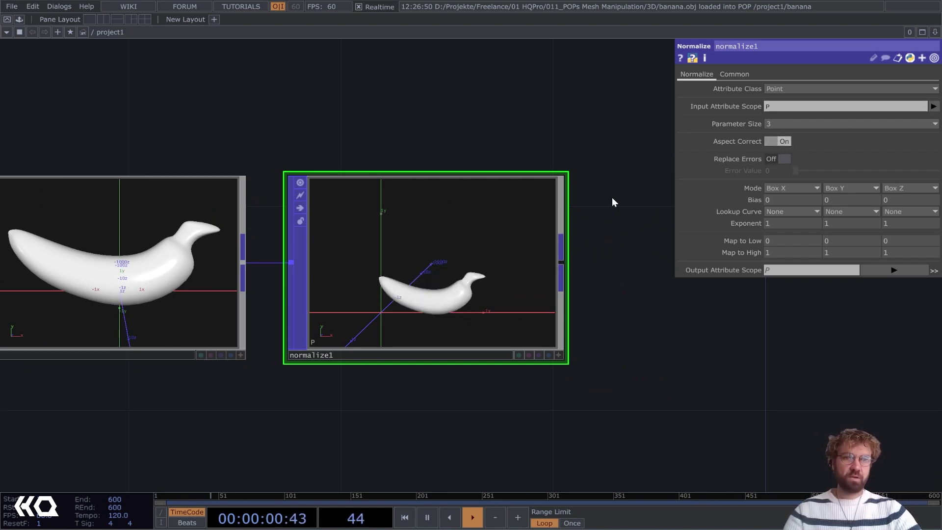
scroll(596, 269, up, 2)
scroll(596, 270, up, 2)
drag(633, 315, 708, 281)
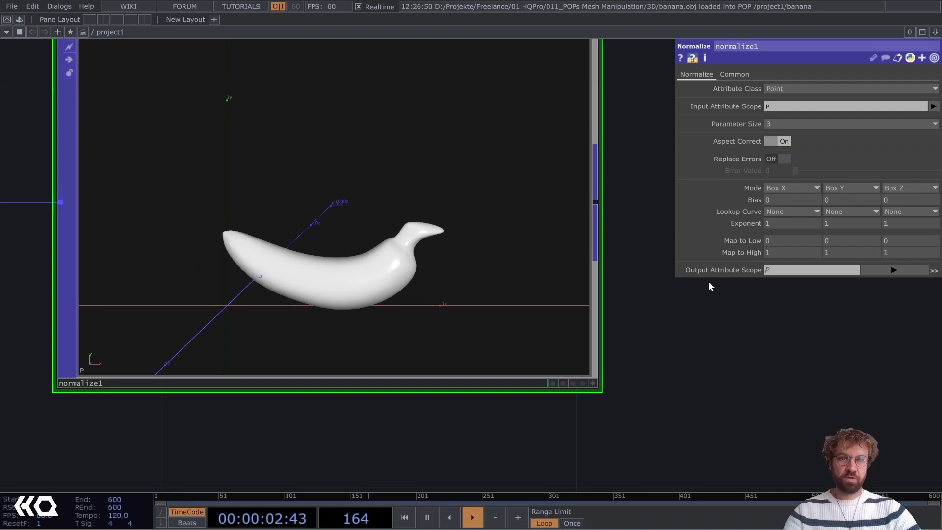
click(787, 186)
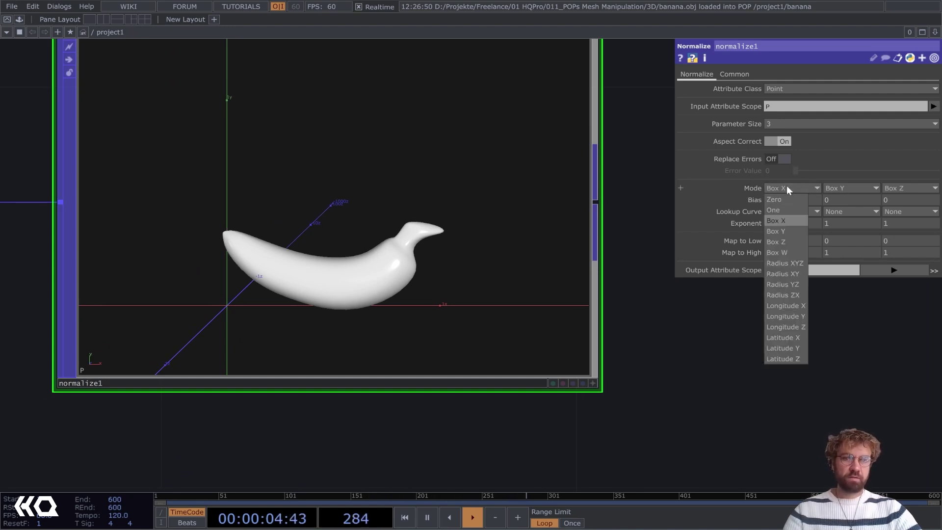
scroll(441, 295, up, 2)
scroll(440, 295, up, 1)
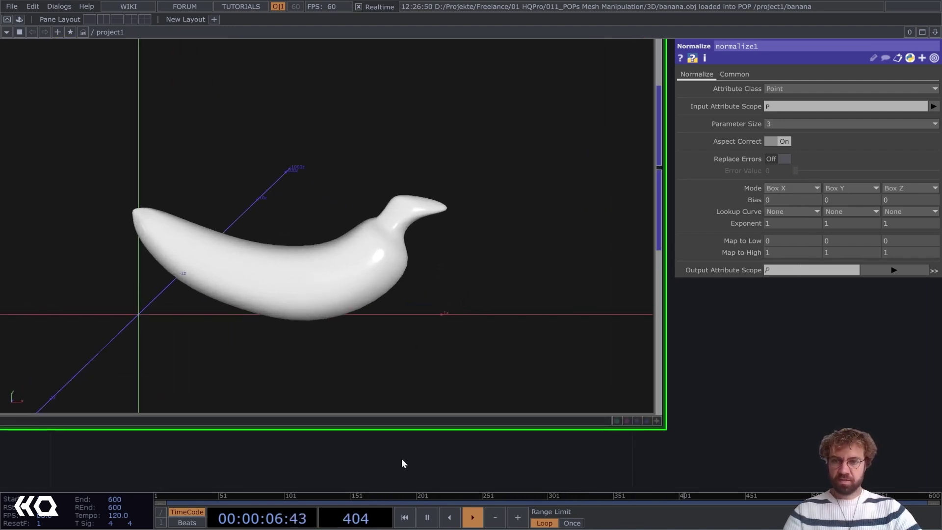
scroll(324, 365, down, 1)
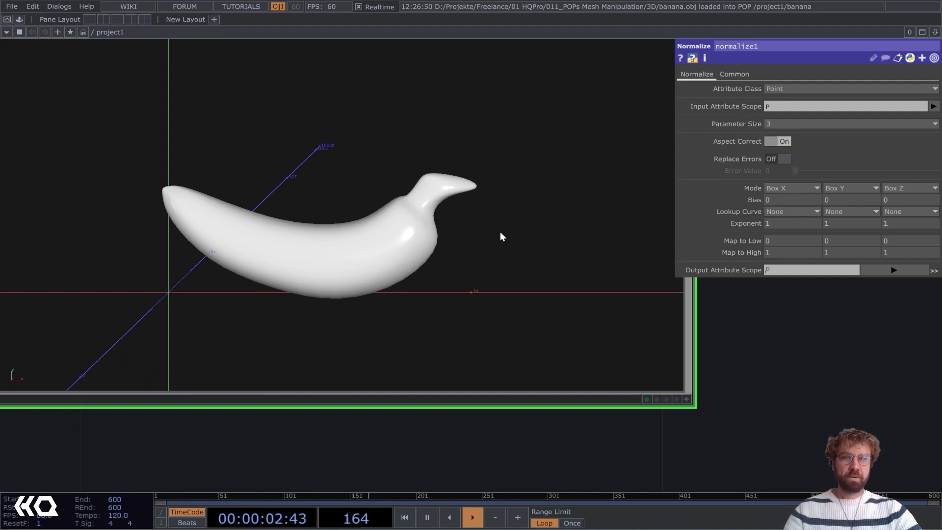
scroll(631, 300, down, 4)
drag(631, 300, 519, 309)
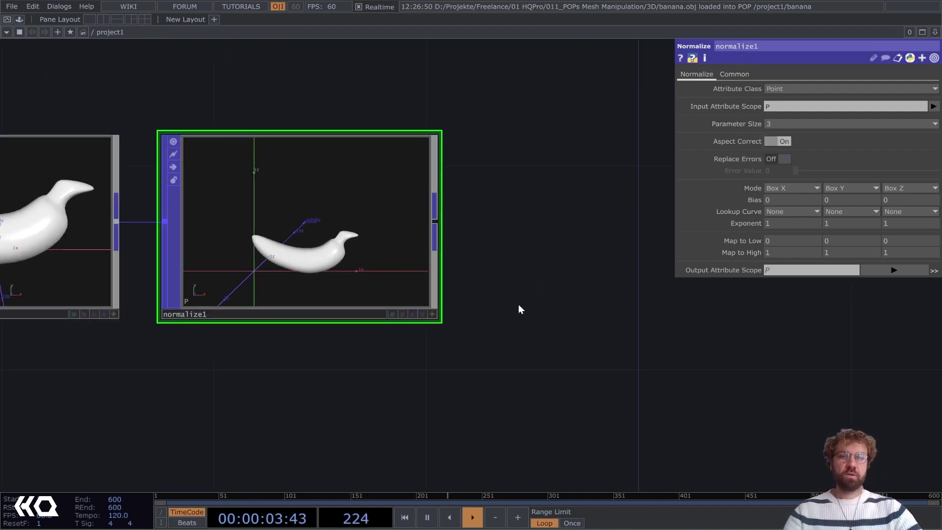
Add a Transform POP, transform1, after normalize1.
right_click(440, 221)
click(403, 273)
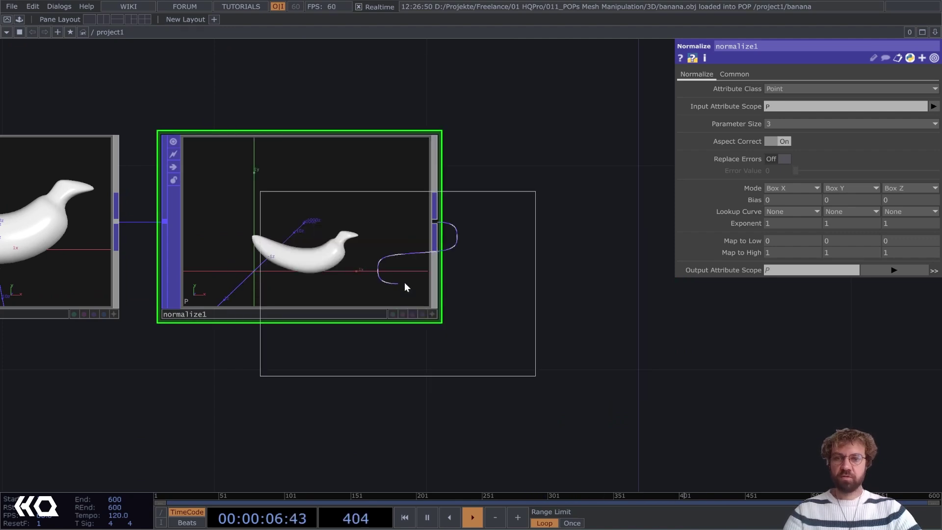
click(612, 225)
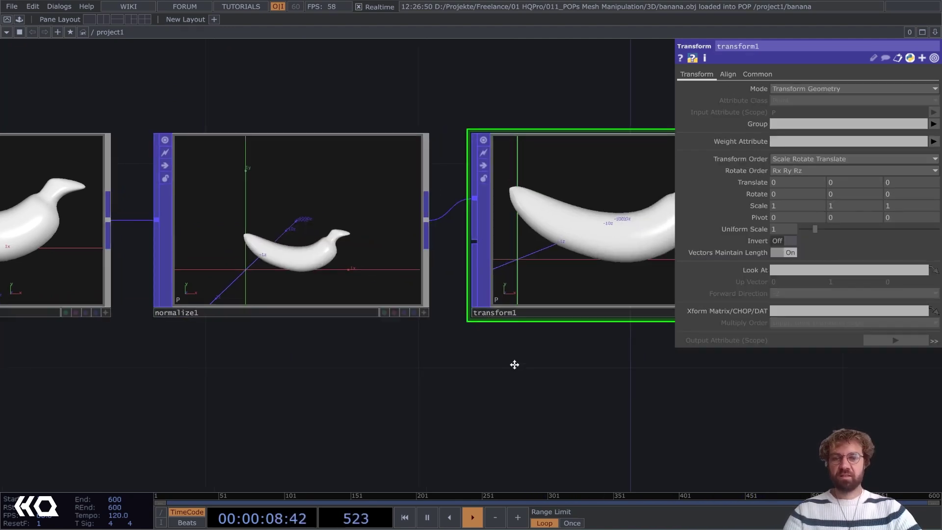
drag(514, 365, 368, 377)
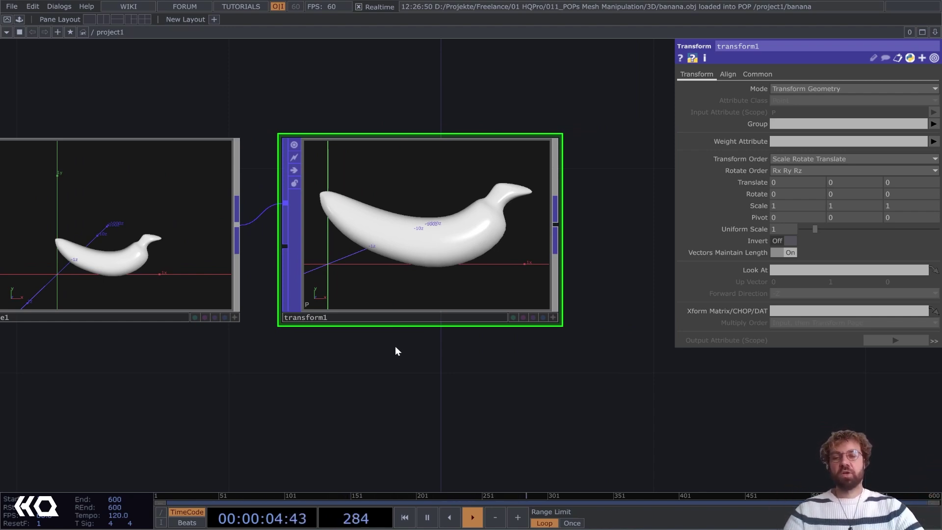
On transform1's Align page, set Align Translate X, Y and Z to Origin.
click(727, 74)
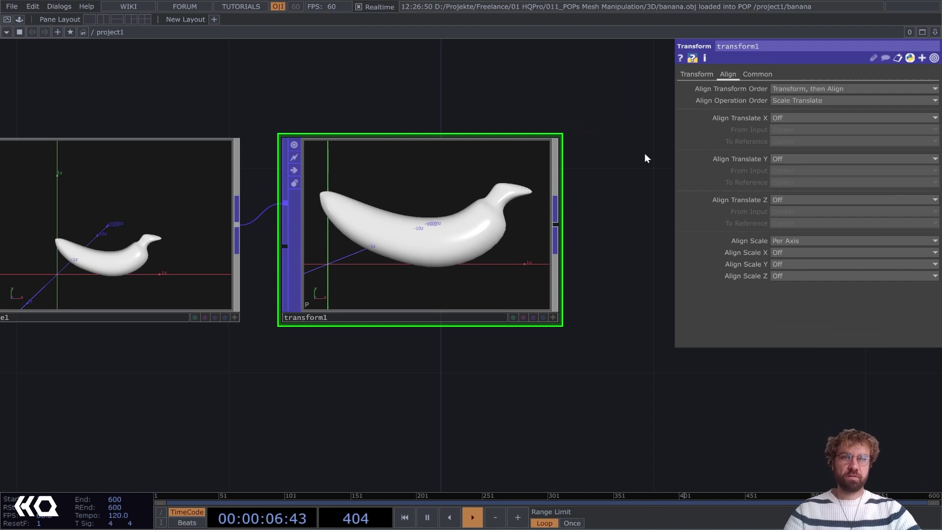
click(796, 120)
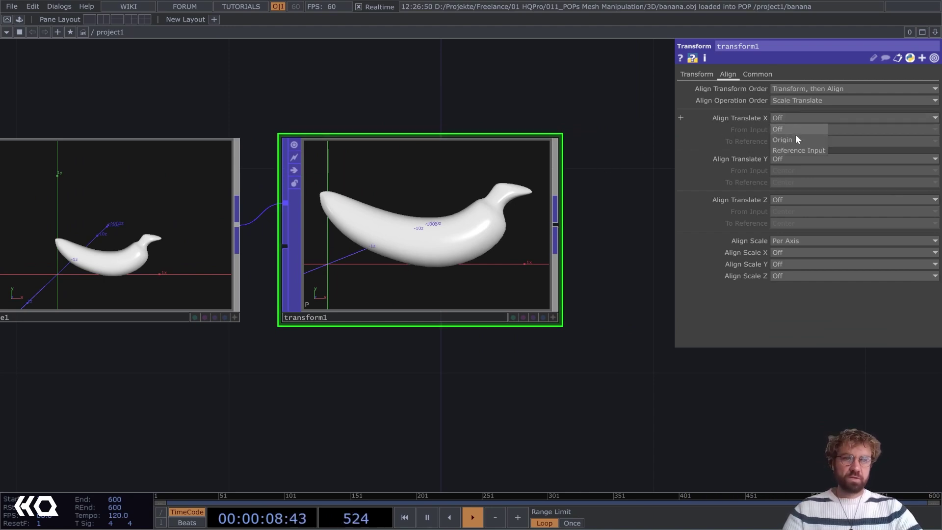
click(796, 136)
click(783, 158)
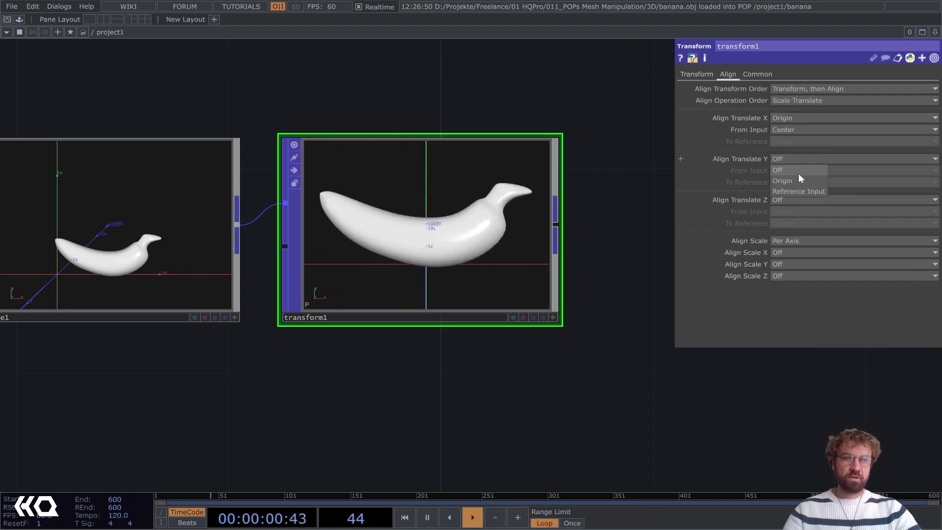
click(799, 173)
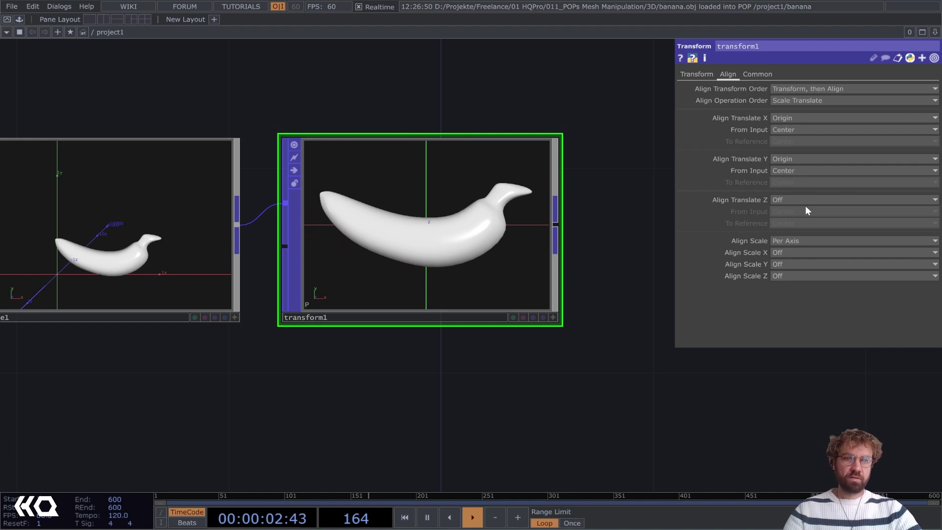
click(803, 201)
click(796, 223)
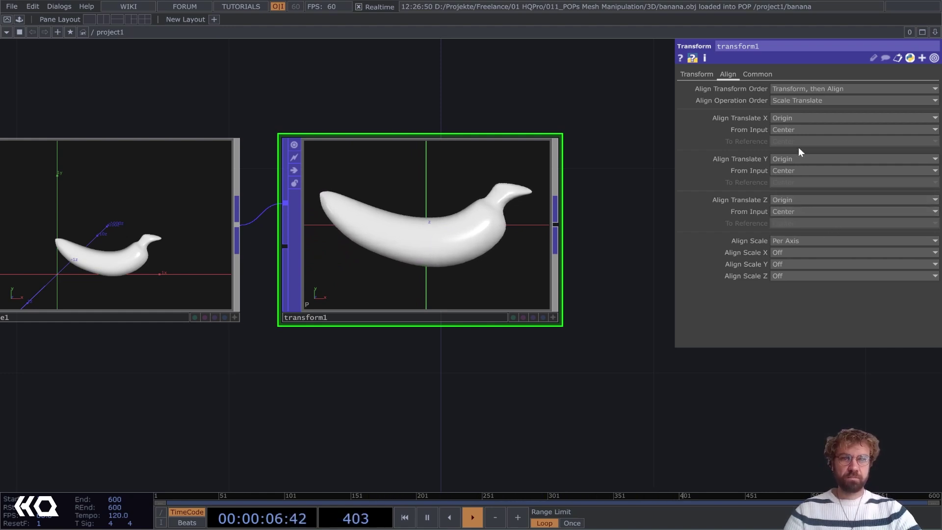
Orbit the transform1 viewer to check the banana sits at the origin.
scroll(587, 250, up, 4)
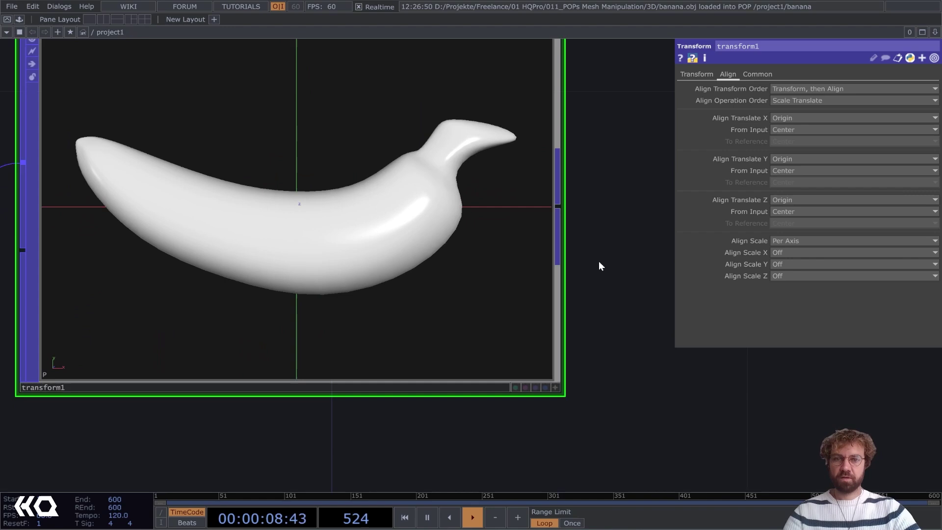
click(559, 378)
mouse_move(336, 214)
mouse_down()
mouse_move(273, 179)
mouse_move(344, 216)
mouse_up()
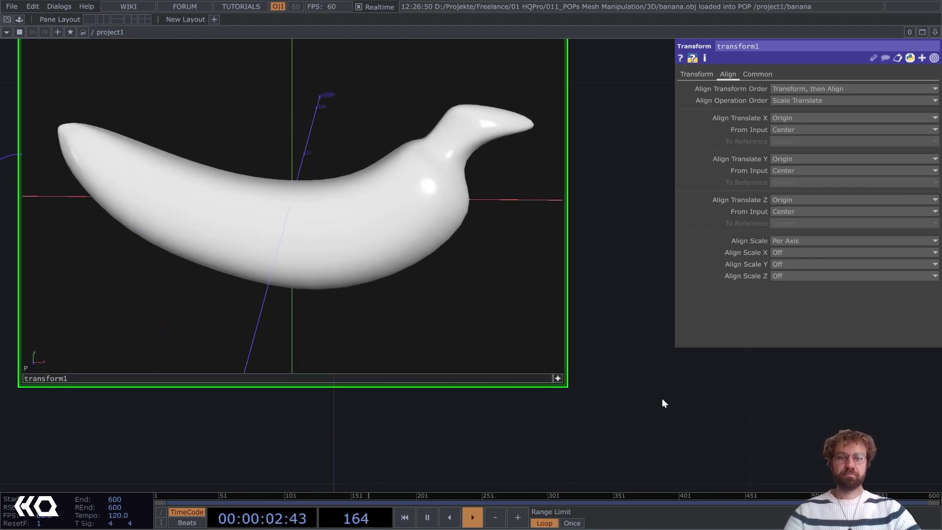
scroll(618, 237, down, 4)
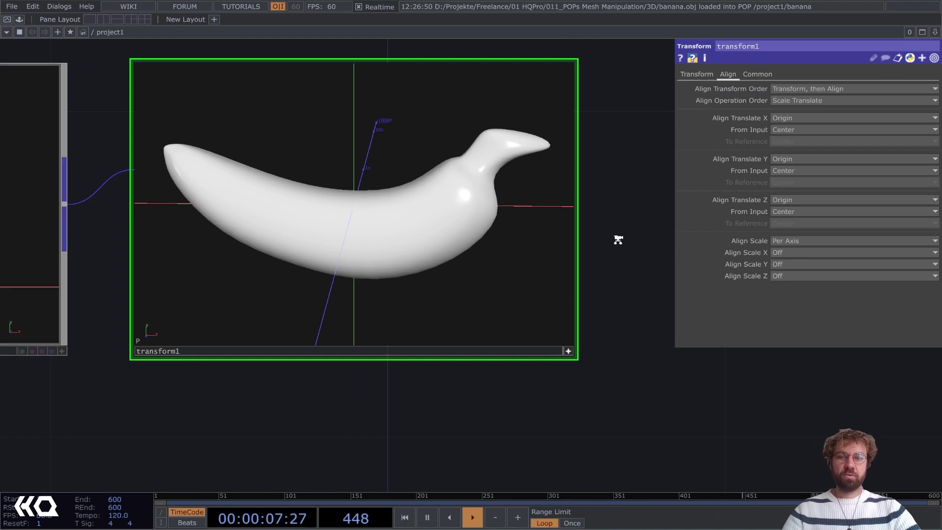
drag(597, 213, 495, 304)
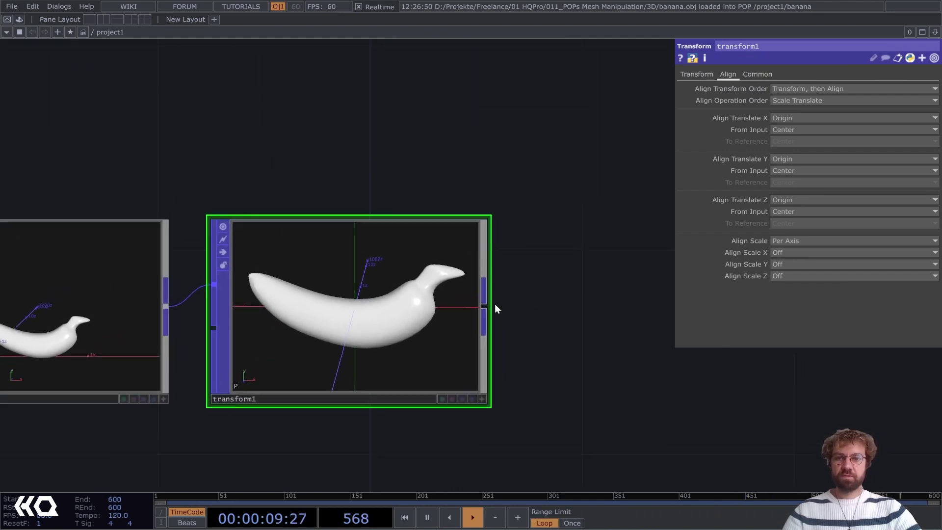
Add a Sprinkle POP, sprinkle1, after transform1.
right_click(484, 303)
text(spr)
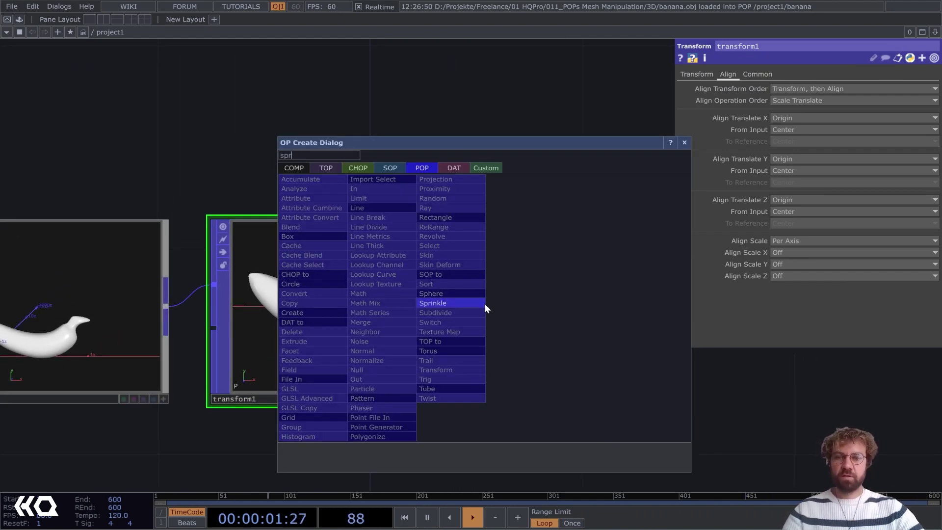
click(477, 302)
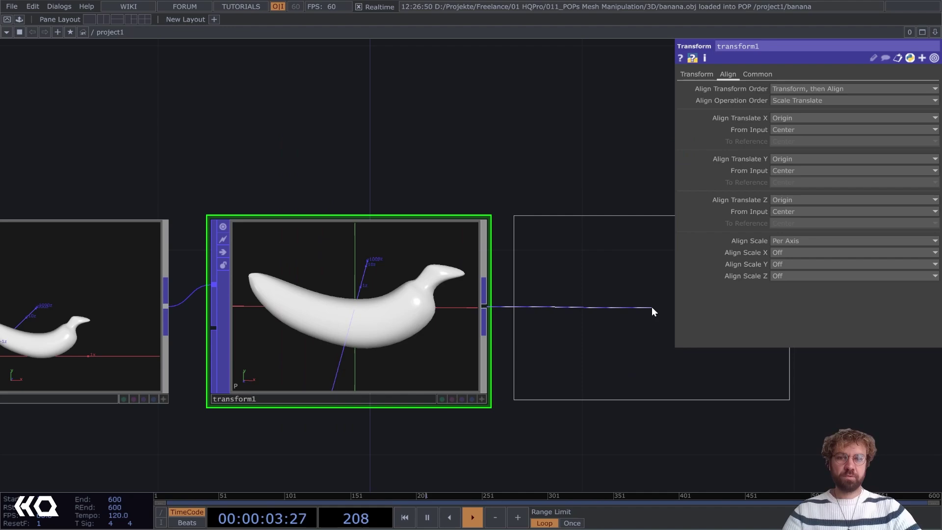
click(642, 297)
drag(571, 146, 464, 93)
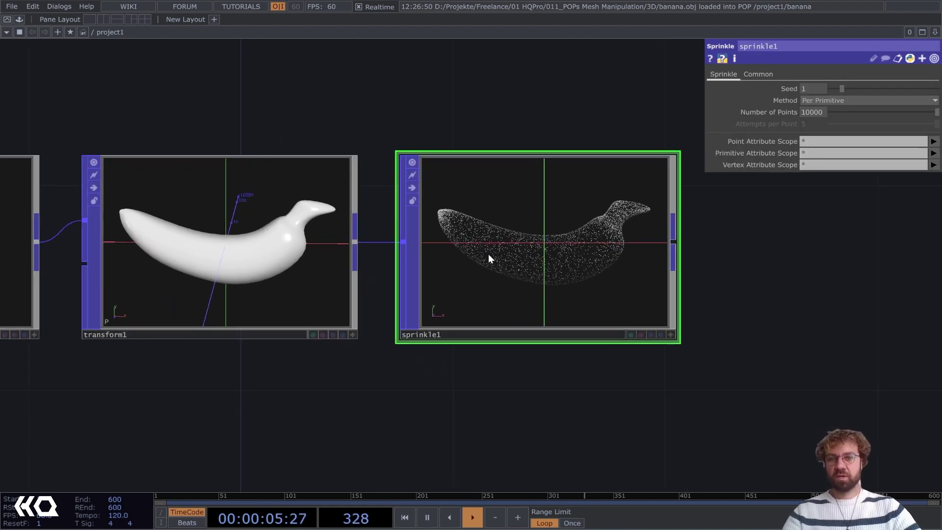
scroll(530, 271, up, 4)
drag(745, 273, 627, 255)
scroll(510, 263, up, 2)
scroll(509, 263, down, 2)
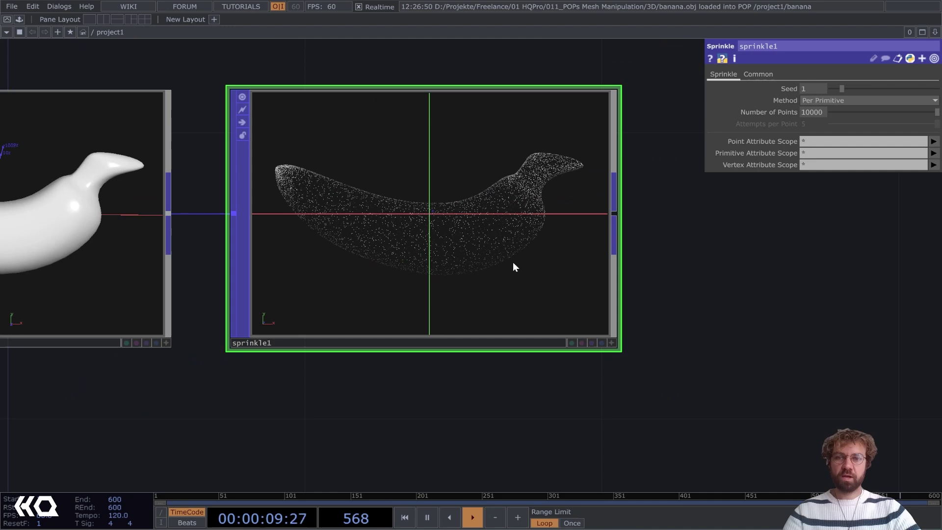
Try sprinkle Method Volume, then switch back to Per Primitive, orbiting to compare.
click(817, 97)
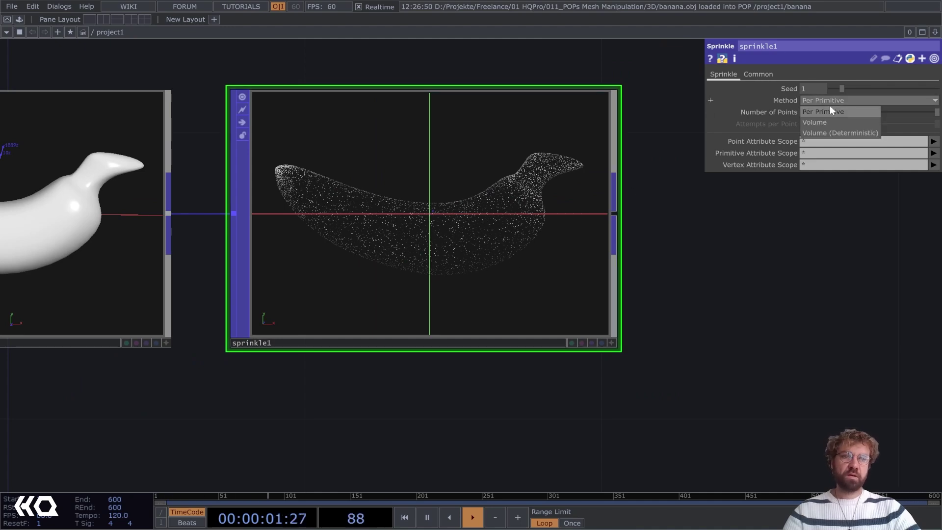
click(825, 122)
click(609, 341)
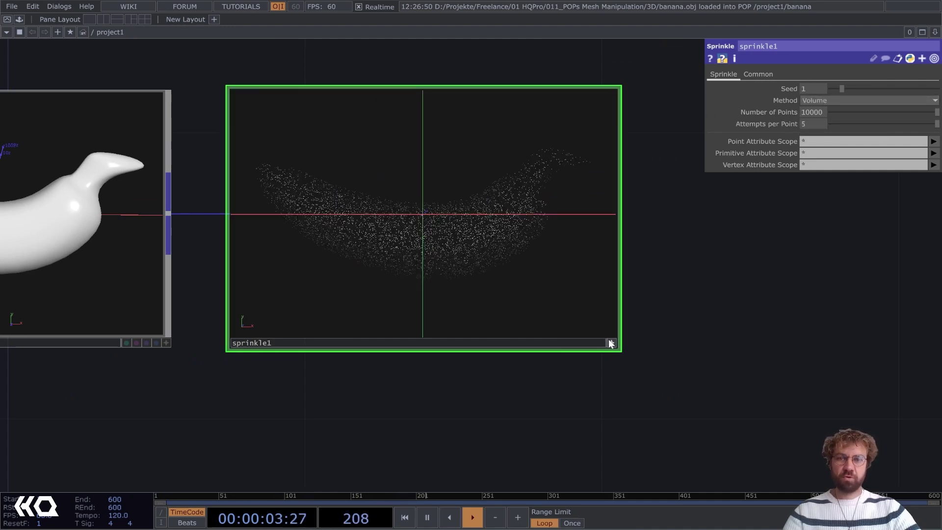
drag(500, 265, 496, 244)
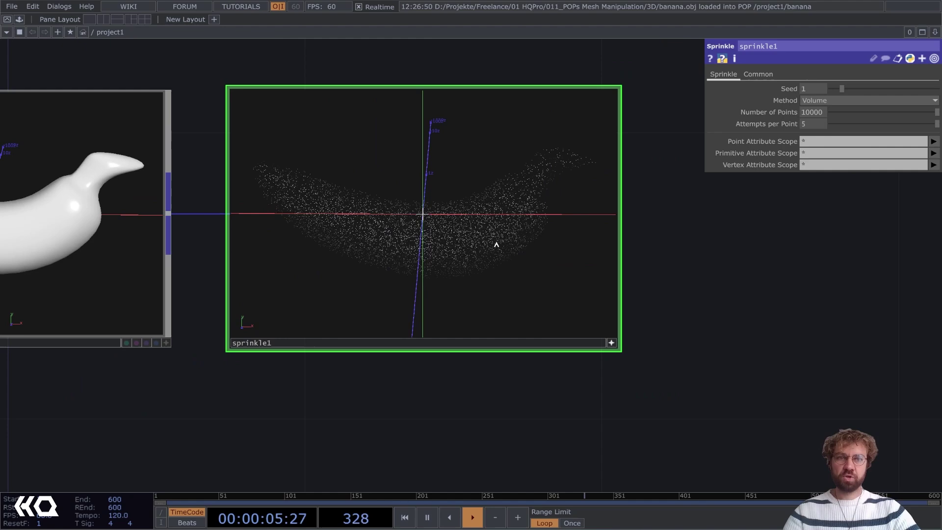
click(815, 97)
click(832, 110)
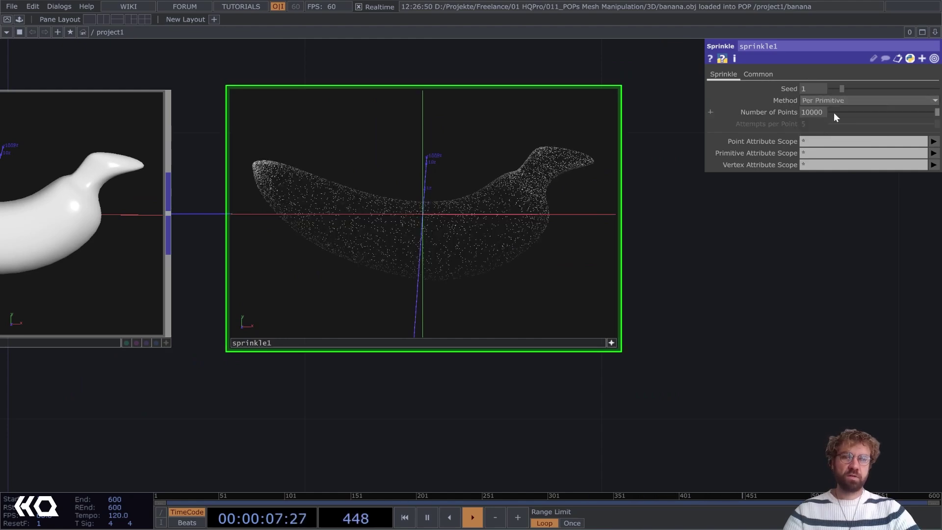
click(610, 343)
drag(495, 267, 464, 267)
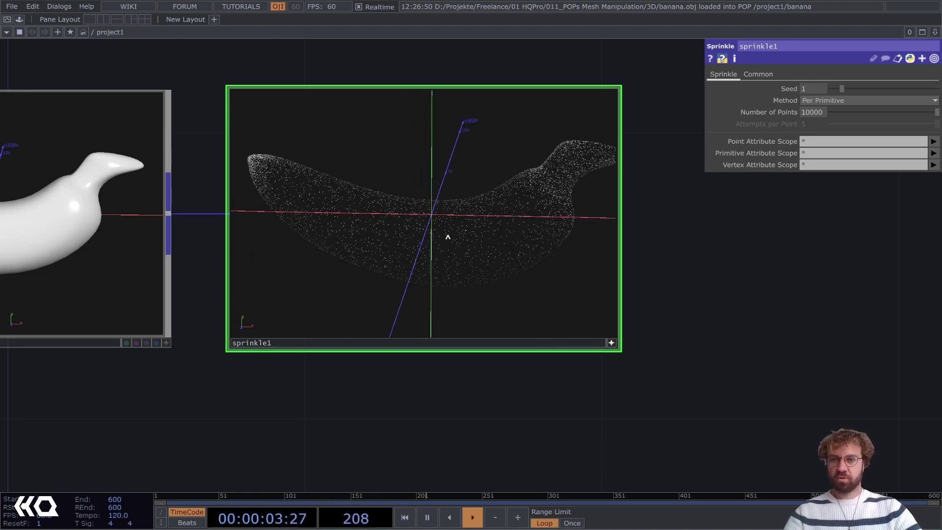
Set sprinkle1's Seed to 4.74 and Number of Points to 50000.
drag(835, 88, 883, 90)
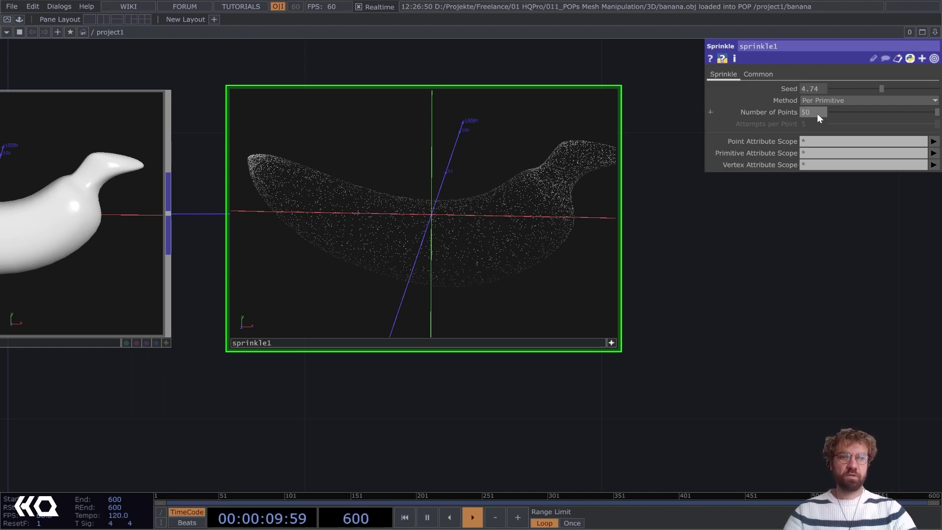
click(813, 112)
text(50000)
key(Return)
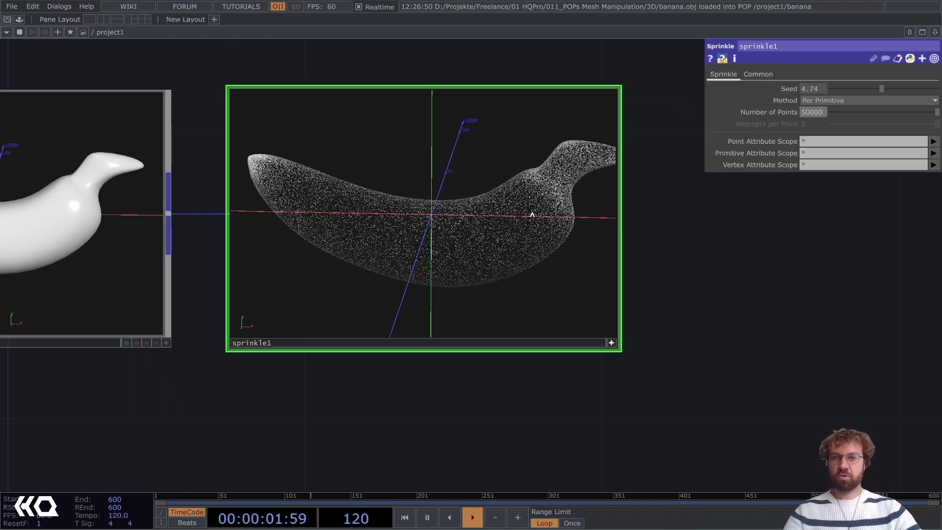
drag(531, 213, 448, 226)
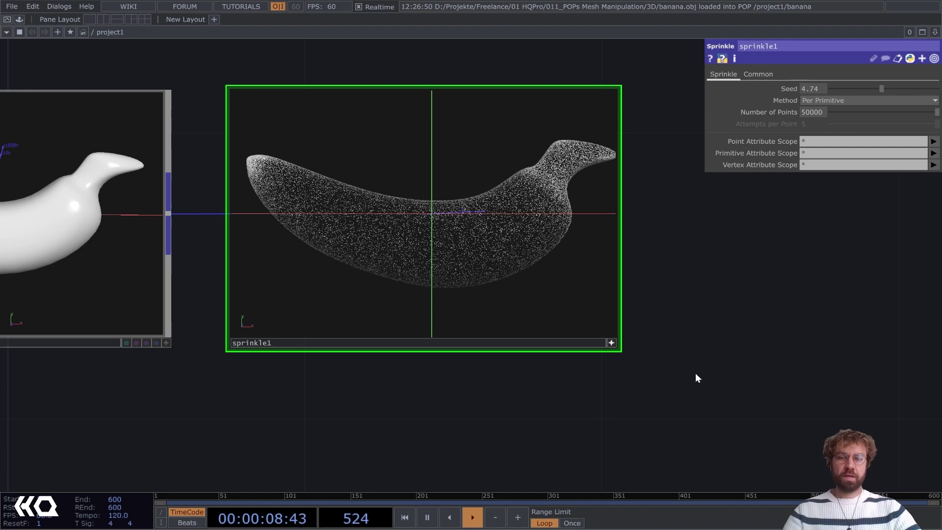
click(610, 344)
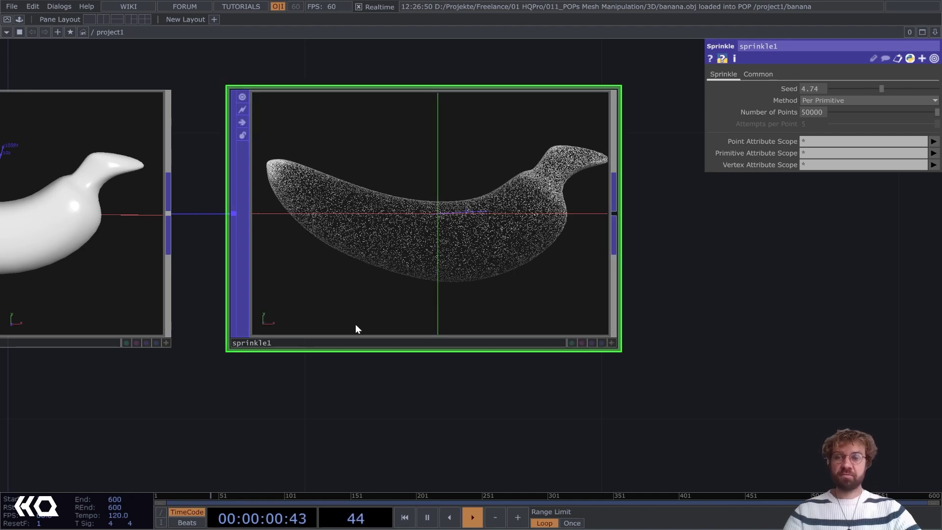
scroll(515, 273, down, 4)
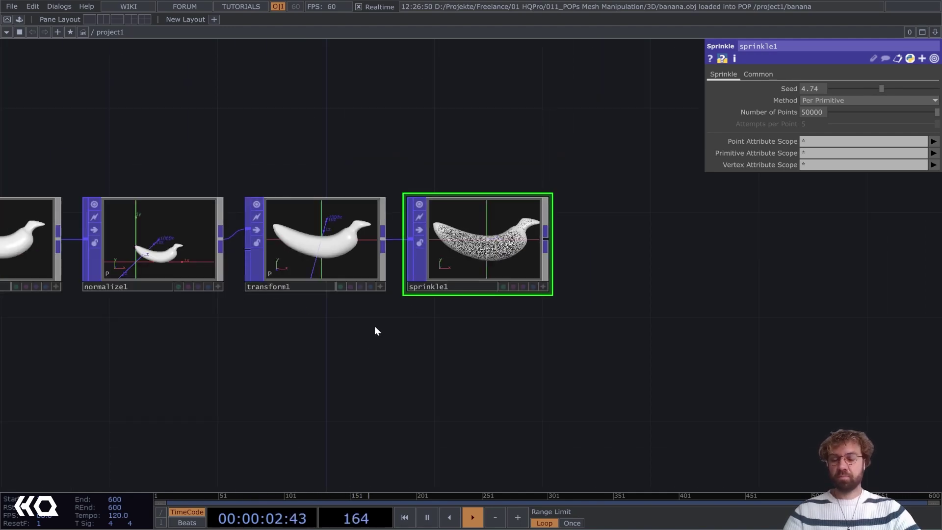
Add a Null POP, null1, after sprinkle1.
drag(429, 339, 310, 358)
right_click(425, 257)
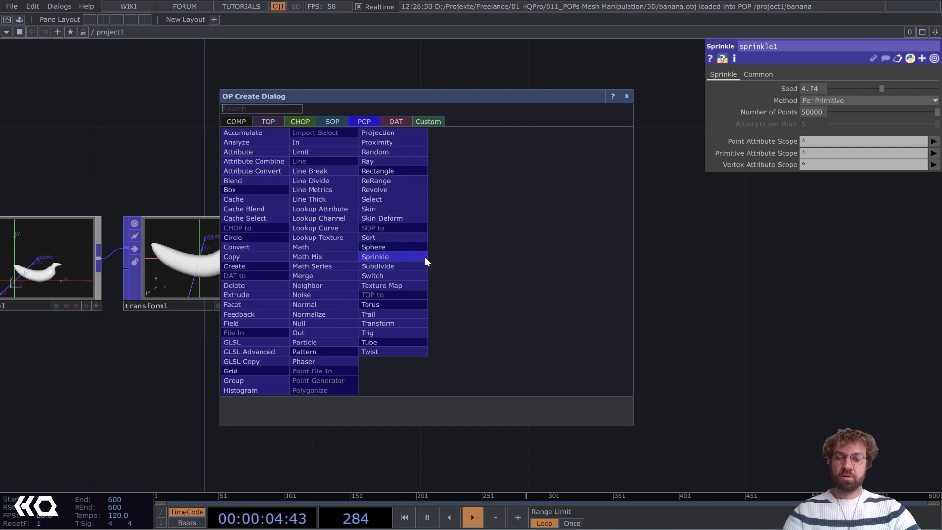
text(null)
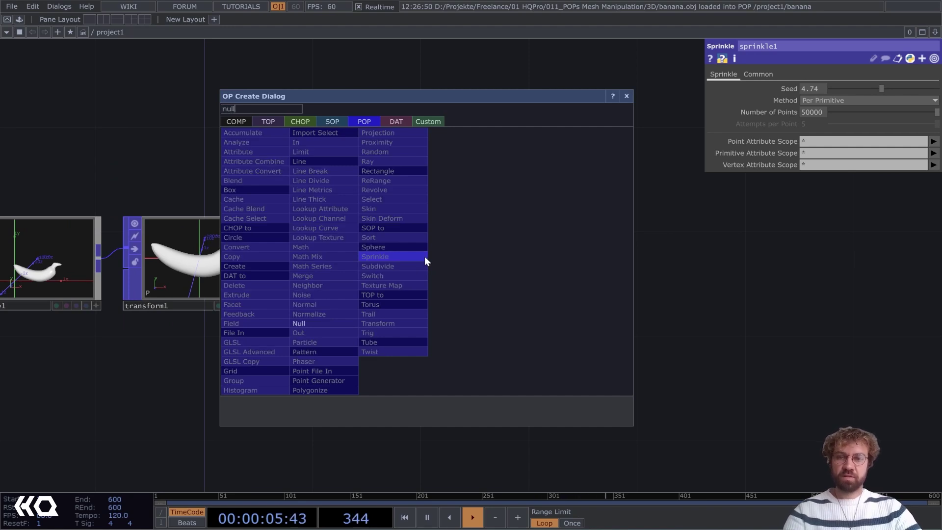
click(299, 323)
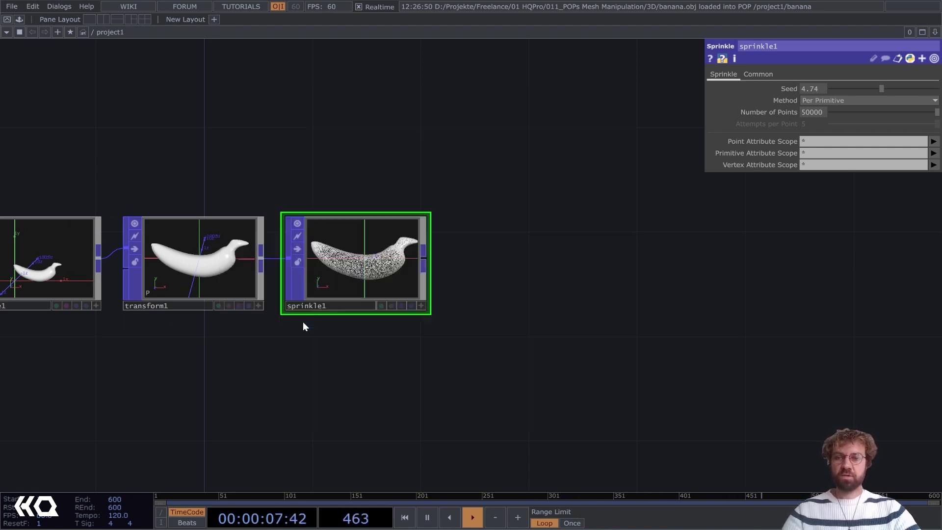
click(743, 271)
drag(500, 368, 246, 347)
drag(587, 338, 450, 330)
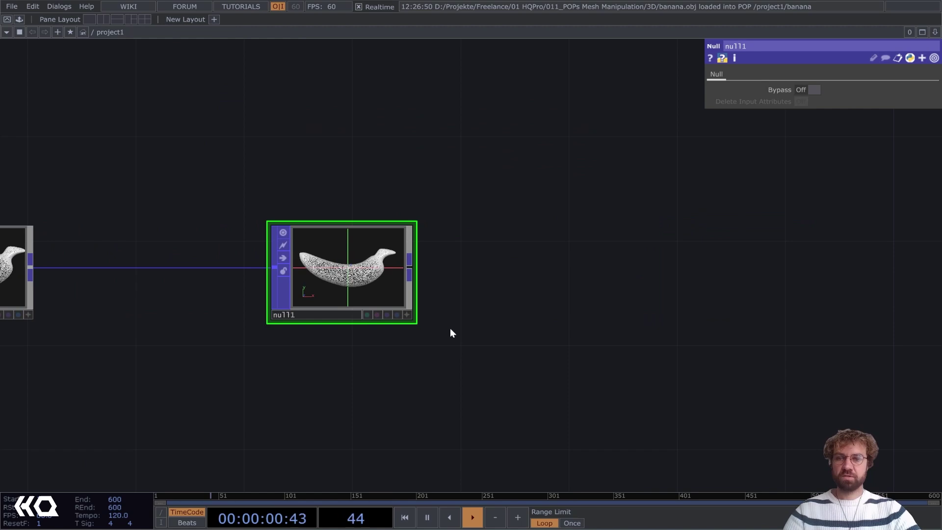
Add a Geometry COMP, geo1, to the right of null1.
key(Tab)
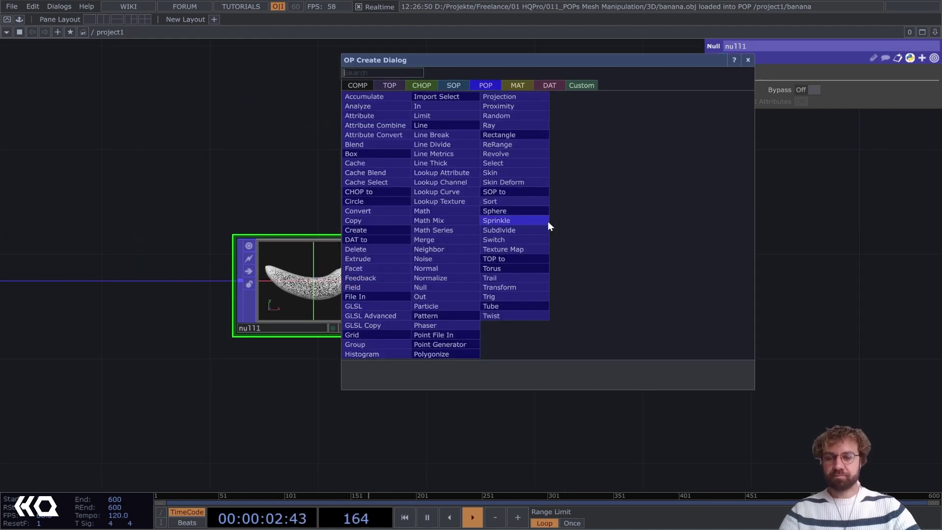
text(geo)
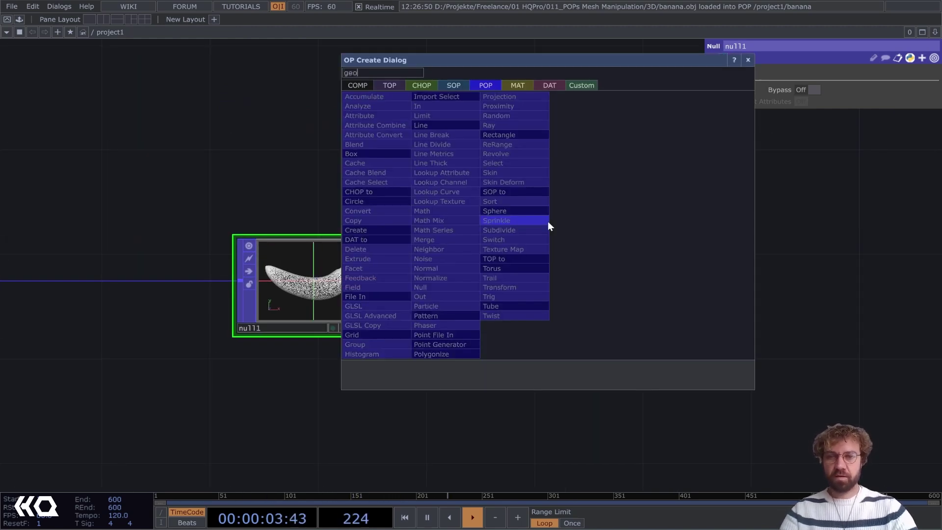
click(357, 85)
click(363, 173)
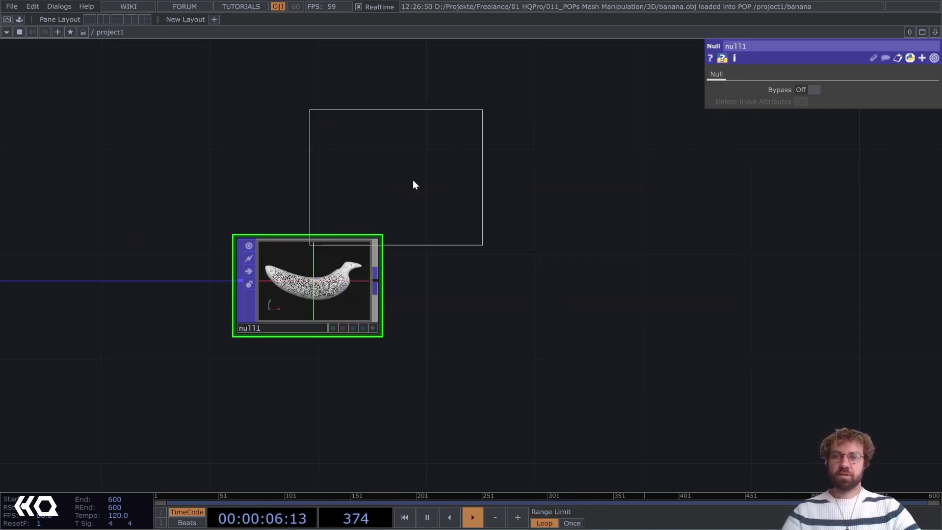
click(568, 283)
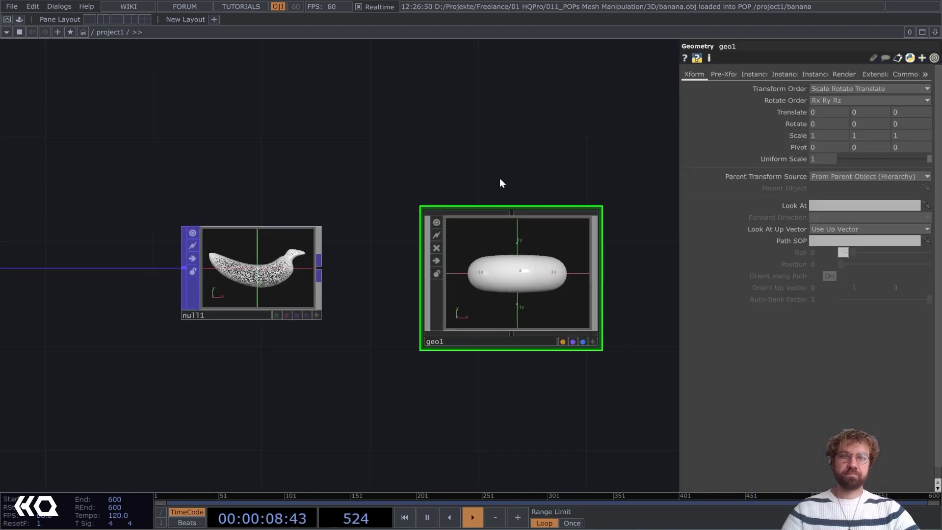
Add a Camera COMP, cam1, and a Light COMP, light1, to the network.
key(Tab)
text(cam)
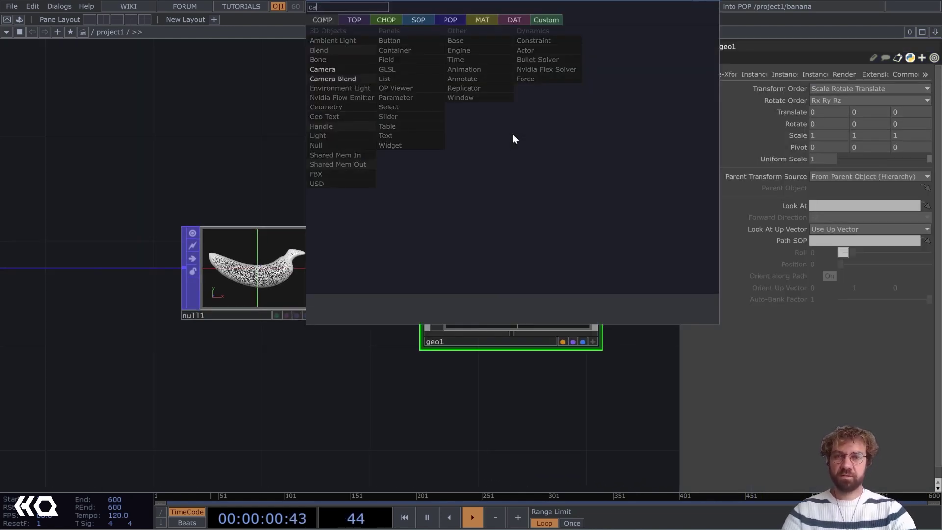
click(358, 69)
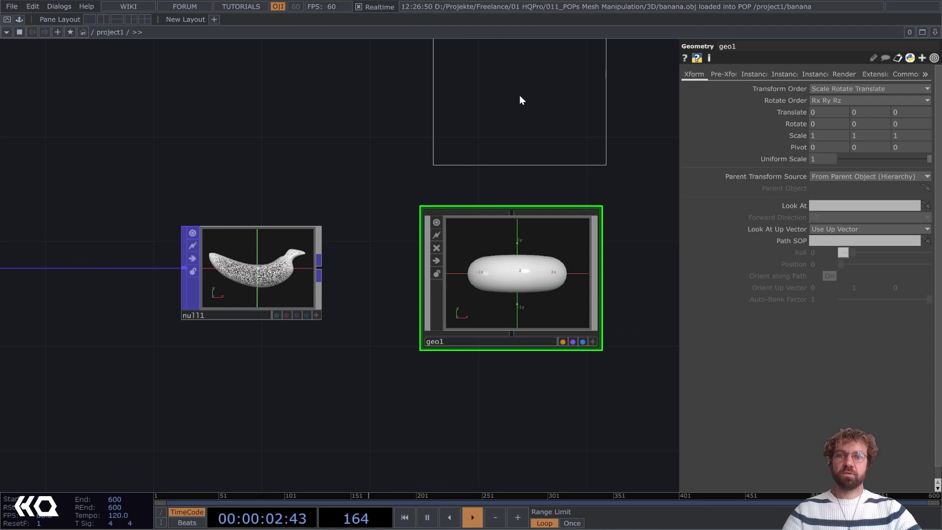
click(512, 103)
key(Tab)
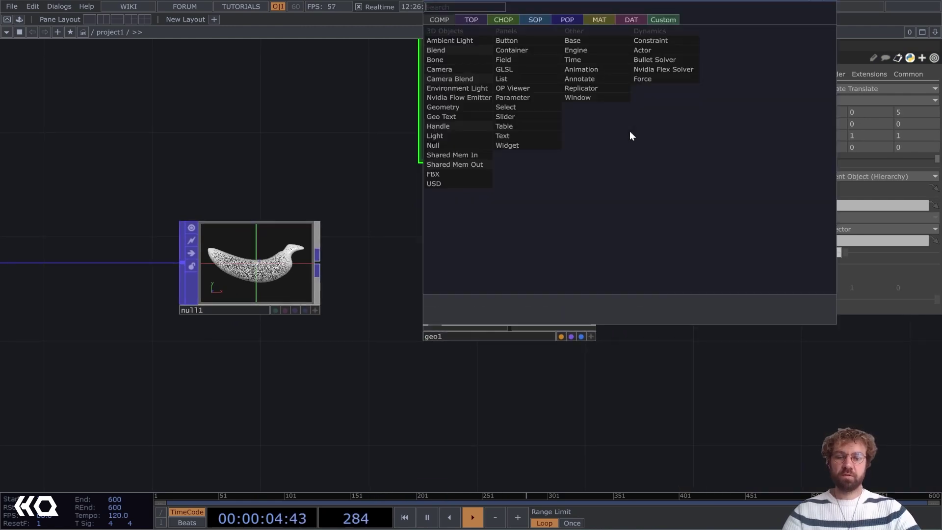
click(448, 136)
click(267, 98)
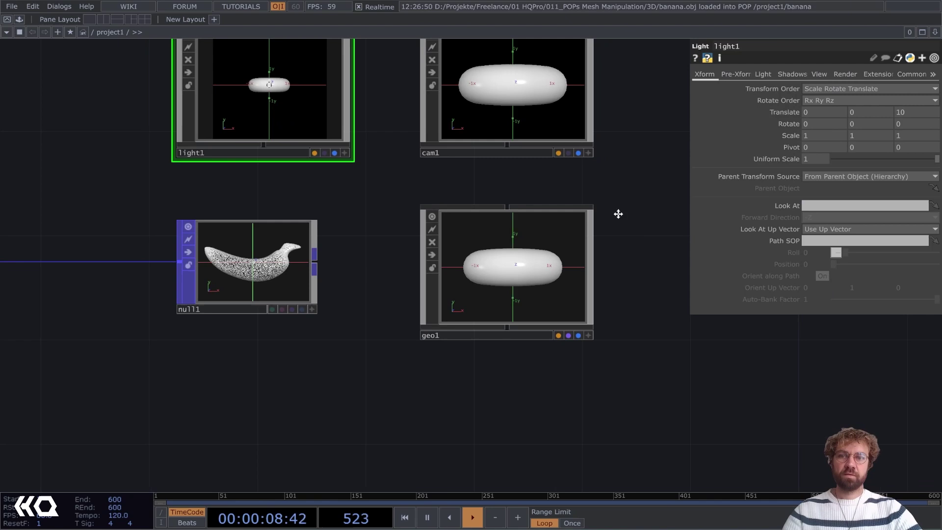
drag(616, 211, 405, 193)
Add a Render TOP, render1, beside geo1, then select geo1.
key(Tab)
text(ren)
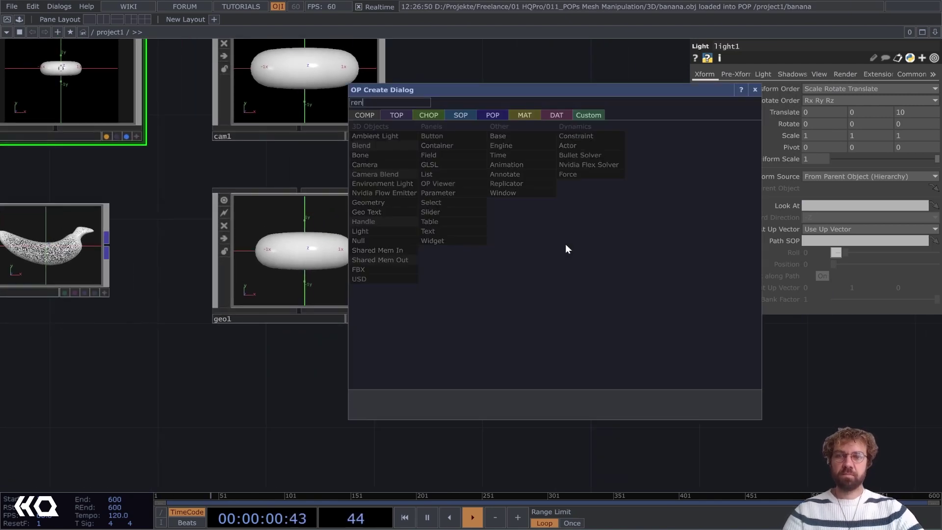
click(395, 114)
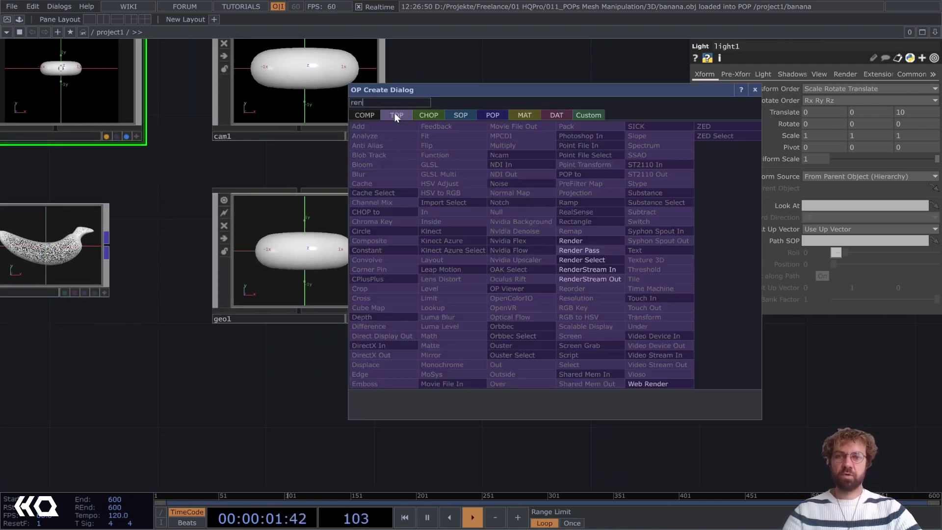
click(588, 240)
click(504, 255)
drag(473, 361, 551, 361)
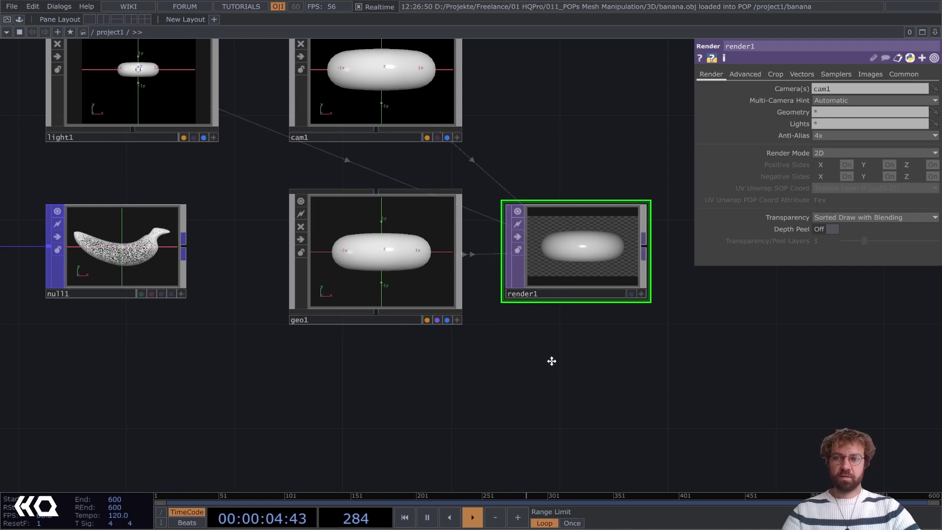
click(430, 267)
Inside geo1, replace the default torus1 with a Box POP, box1.
key(i)
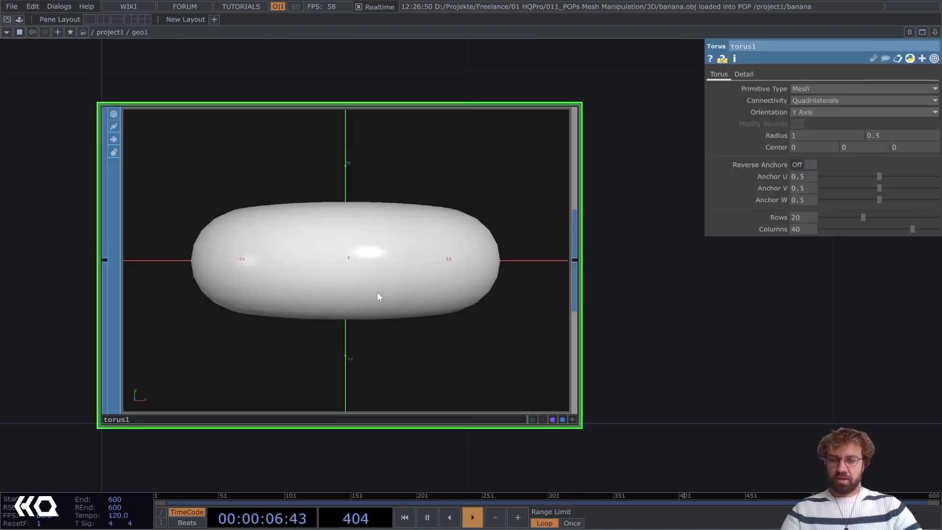
key(Delete)
key(Tab)
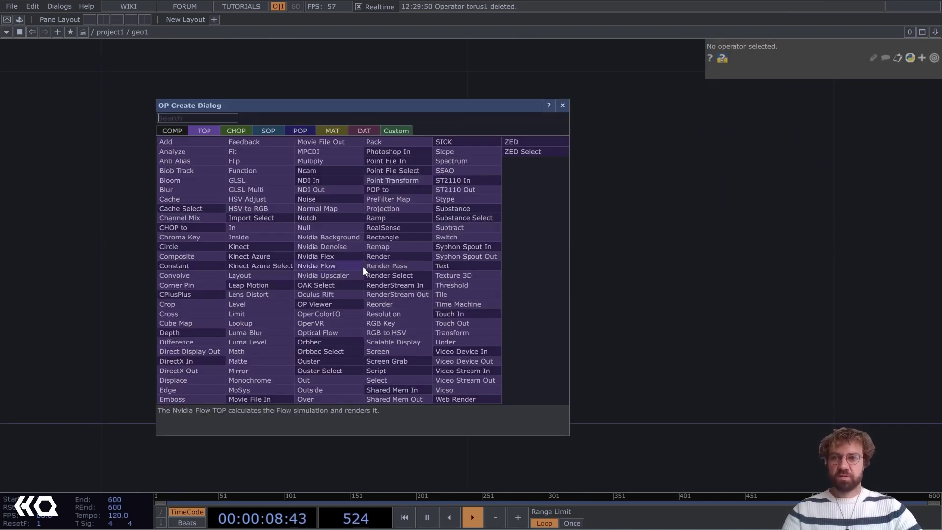
click(302, 130)
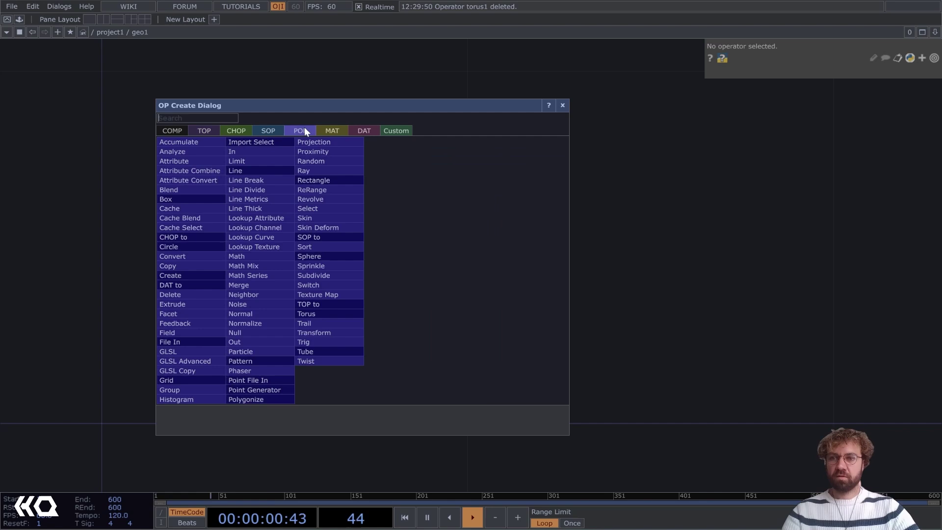
text(box)
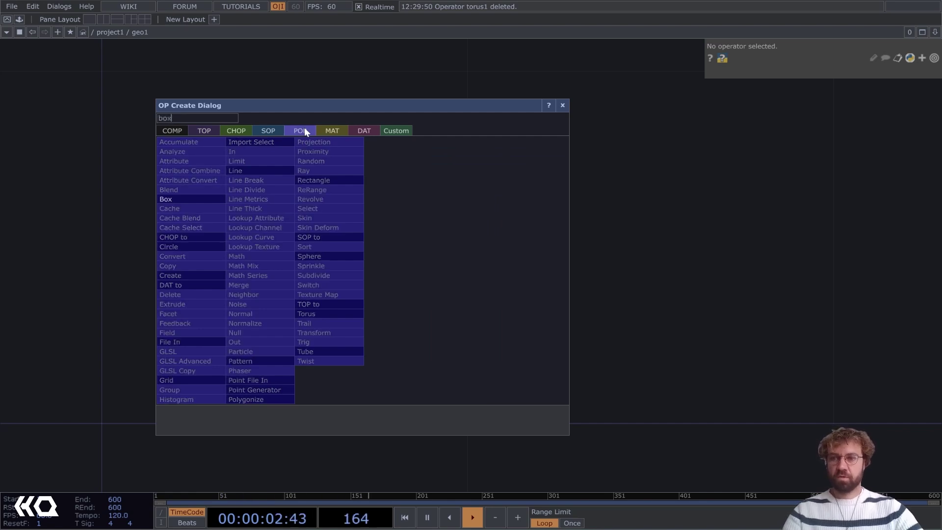
click(172, 199)
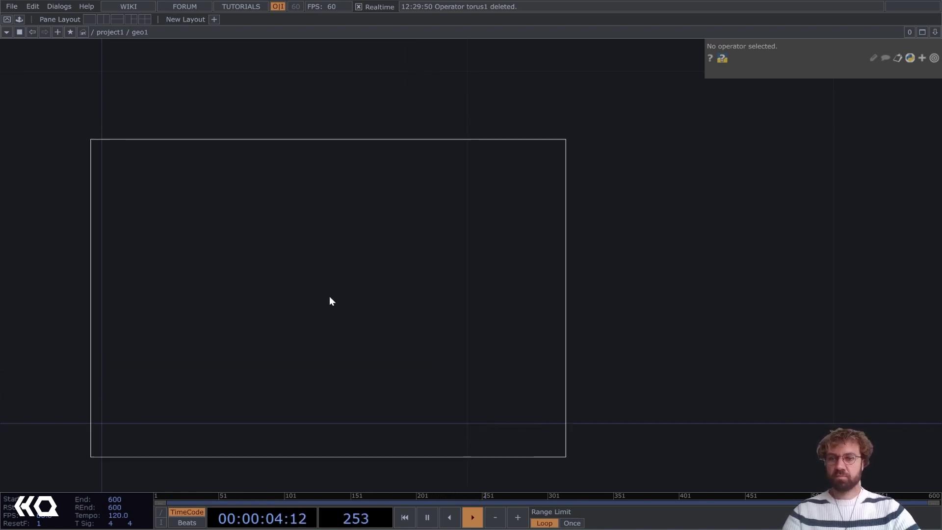
click(333, 255)
Set box1's Size to 0.01, turn on its render flag, and return to project1.
scroll(334, 254, down, 3)
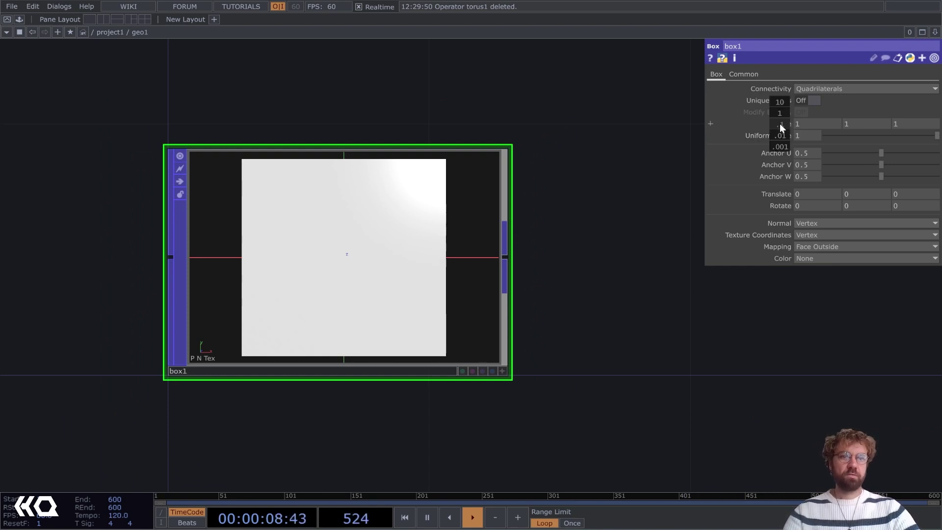
mouse_move(779, 122)
middle_down()
mouse_move(768, 125)
mouse_move(780, 130)
mouse_move(779, 108)
middle_up()
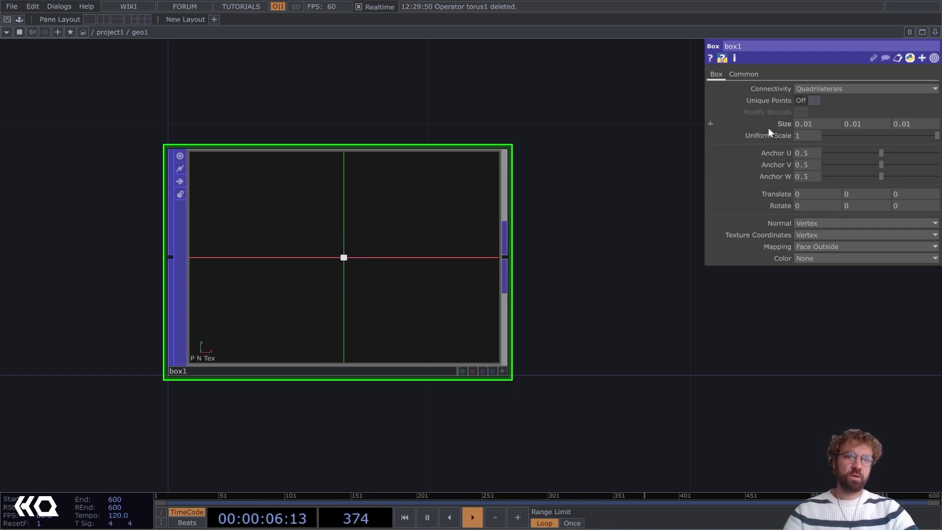
click(482, 371)
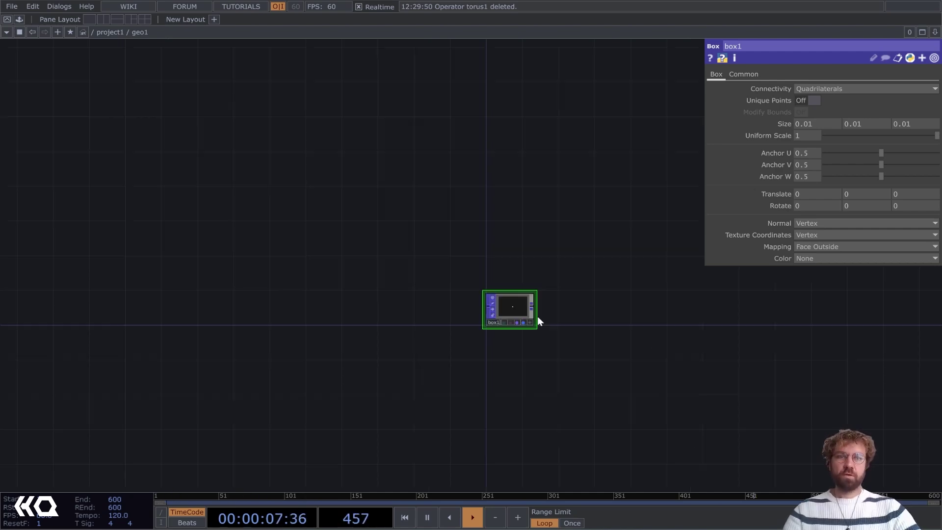
scroll(537, 316, down, 5)
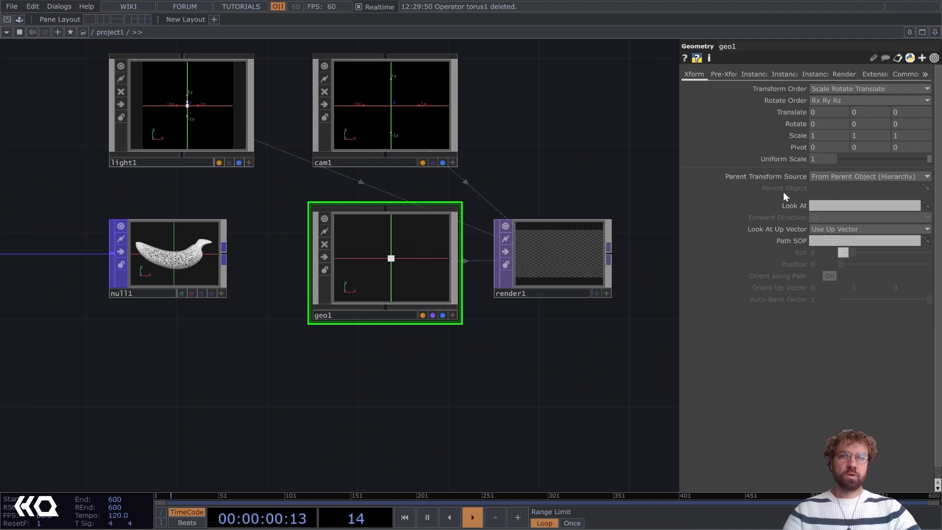
Turn on geo1 instancing from null1 with Translate X/Y/Z set to P(0), P(1), P(2).
click(755, 73)
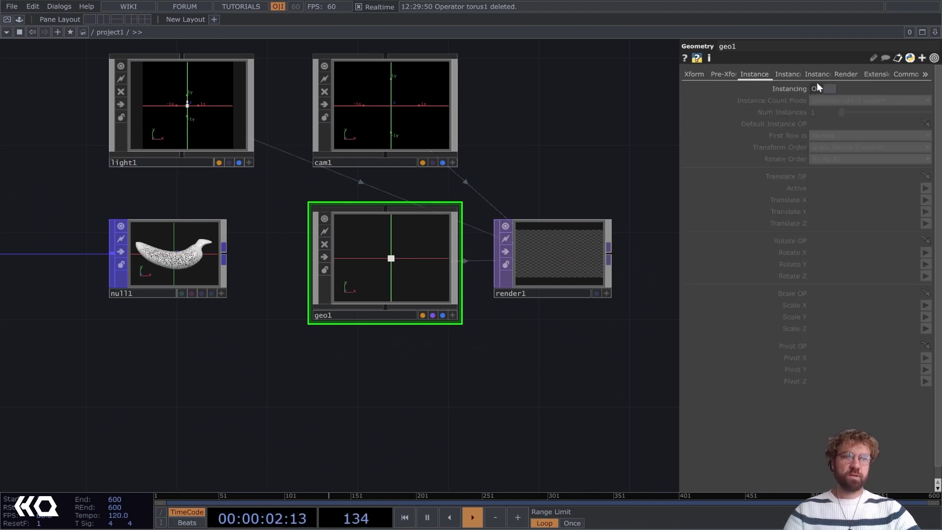
click(815, 88)
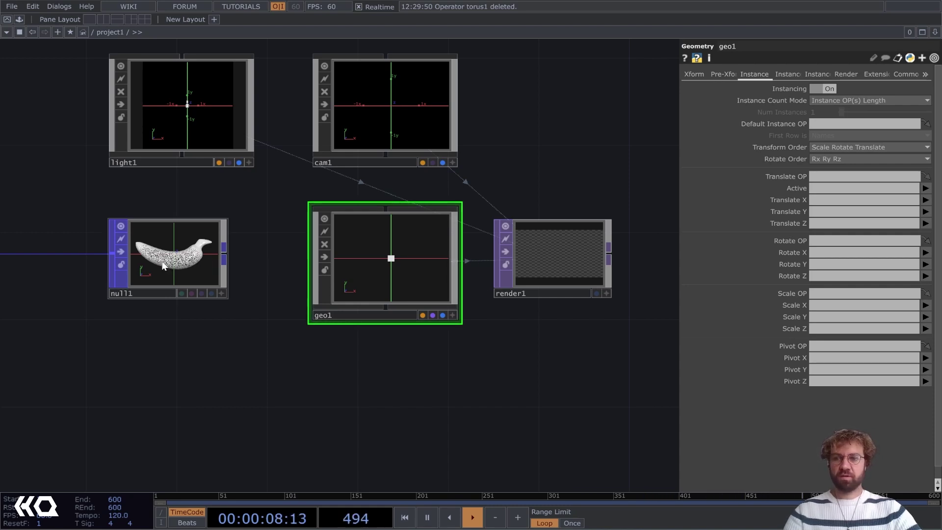
drag(163, 266, 830, 124)
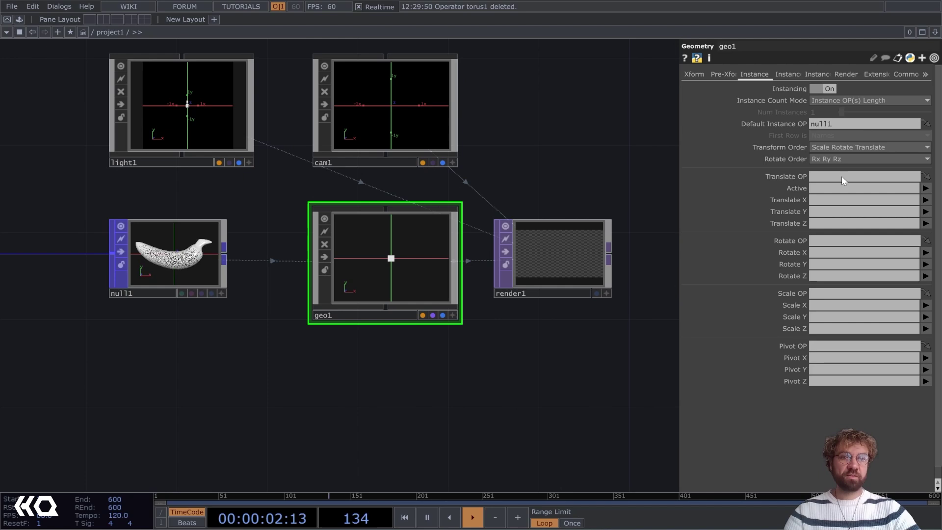
click(925, 200)
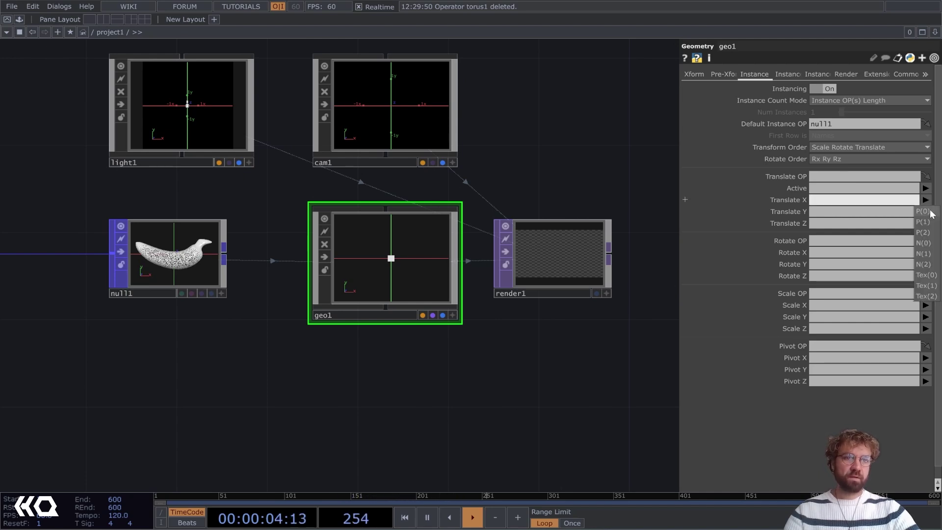
click(928, 212)
click(925, 212)
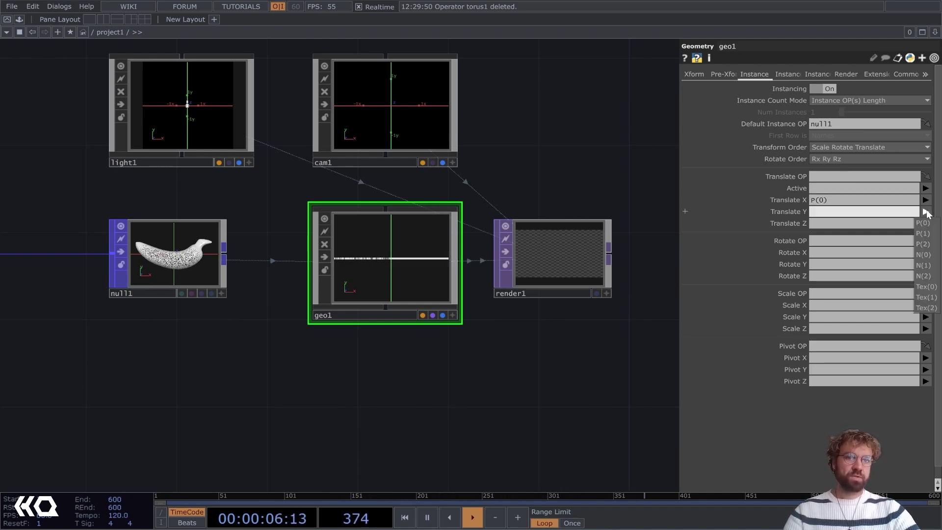
click(926, 230)
click(926, 223)
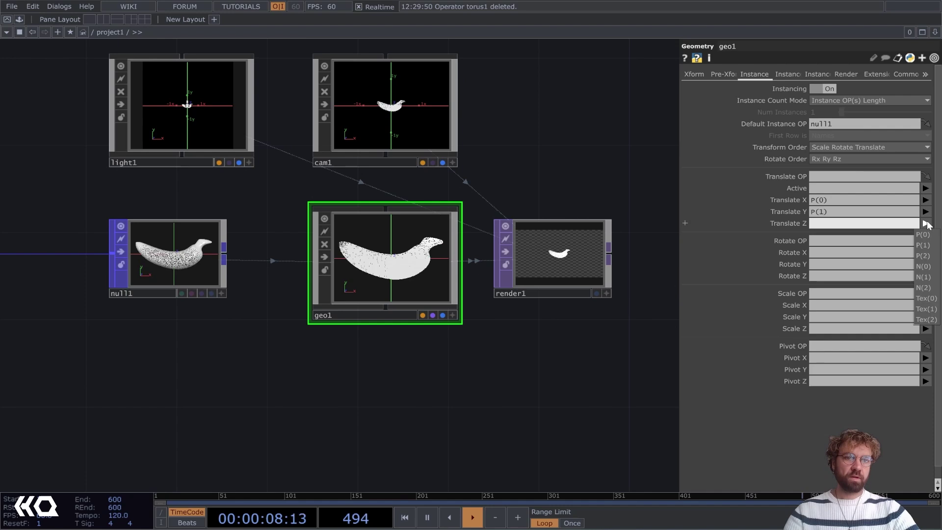
click(927, 257)
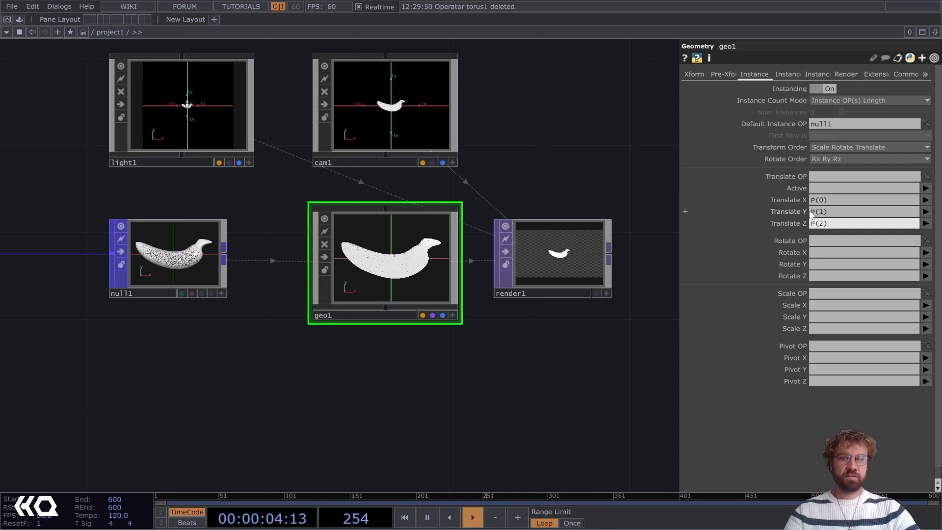
Rotate the instanced banana in geo1's preview, then inspect render1's output.
scroll(597, 286, up, 10)
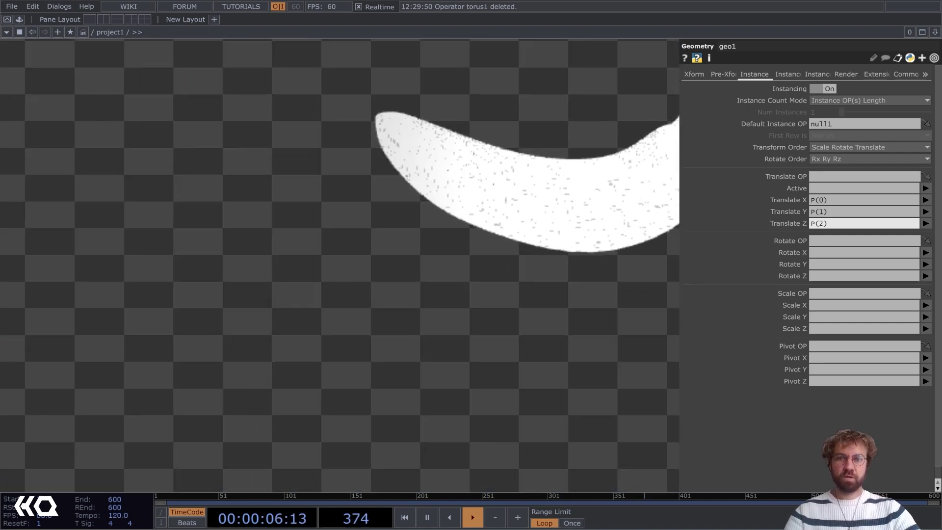
scroll(542, 218, down, 8)
scroll(203, 260, up, 5)
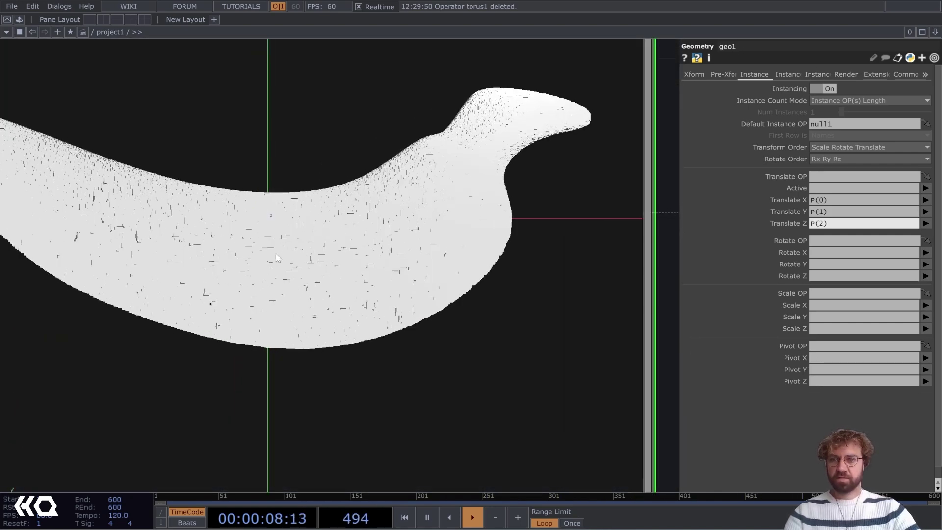
scroll(278, 258, down, 3)
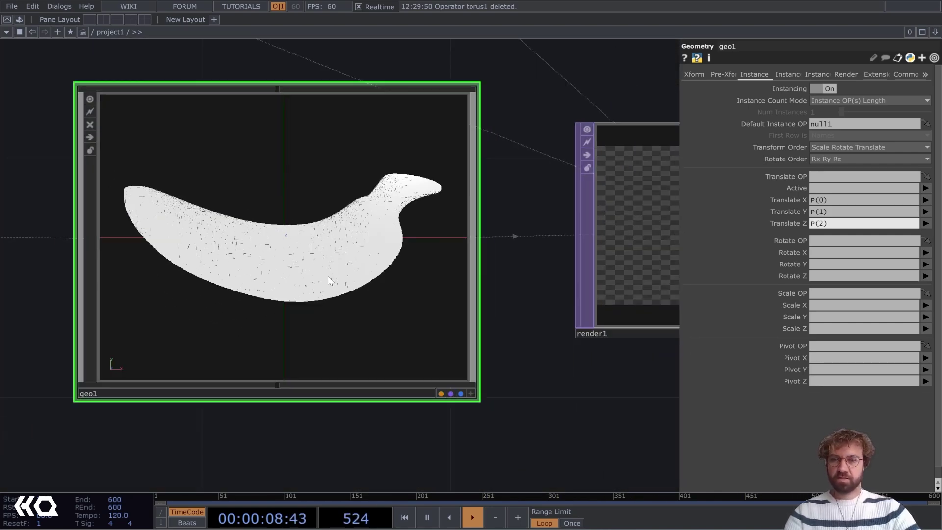
click(470, 393)
scroll(311, 263, up, 6)
scroll(311, 264, down, 3)
scroll(311, 263, down, 3)
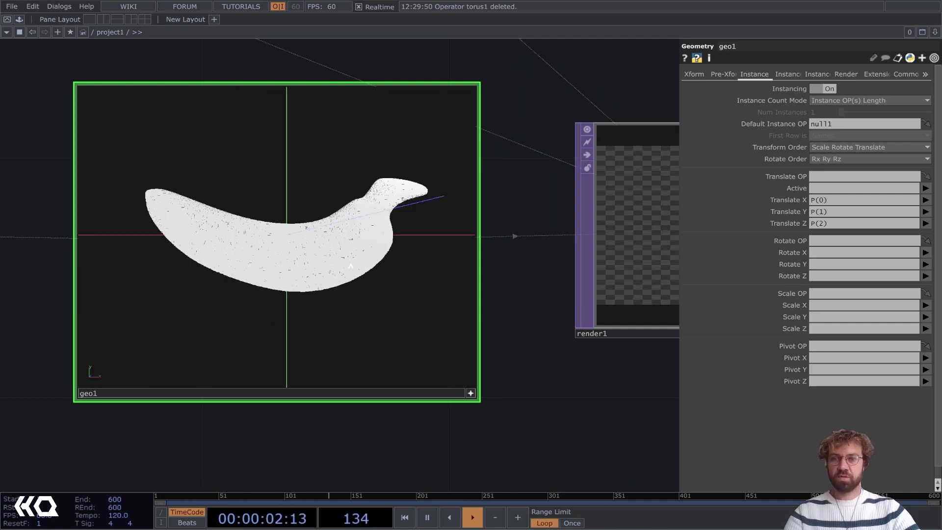
drag(311, 263, 492, 358)
scroll(457, 358, down, 3)
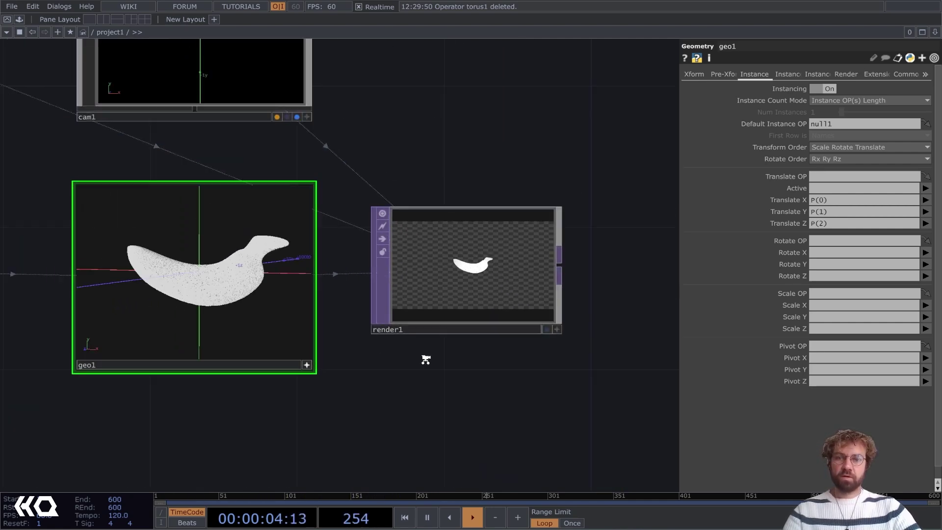
drag(420, 358, 375, 357)
click(422, 299)
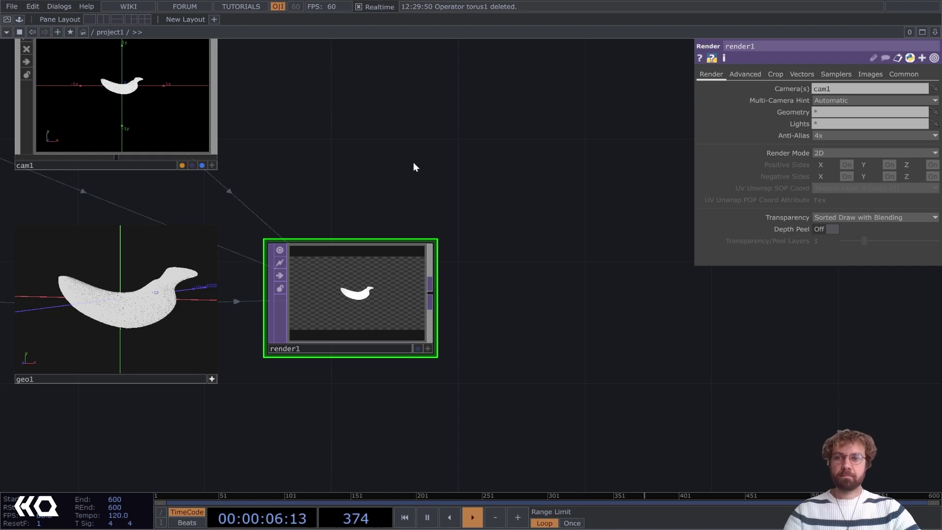
drag(412, 164, 638, 175)
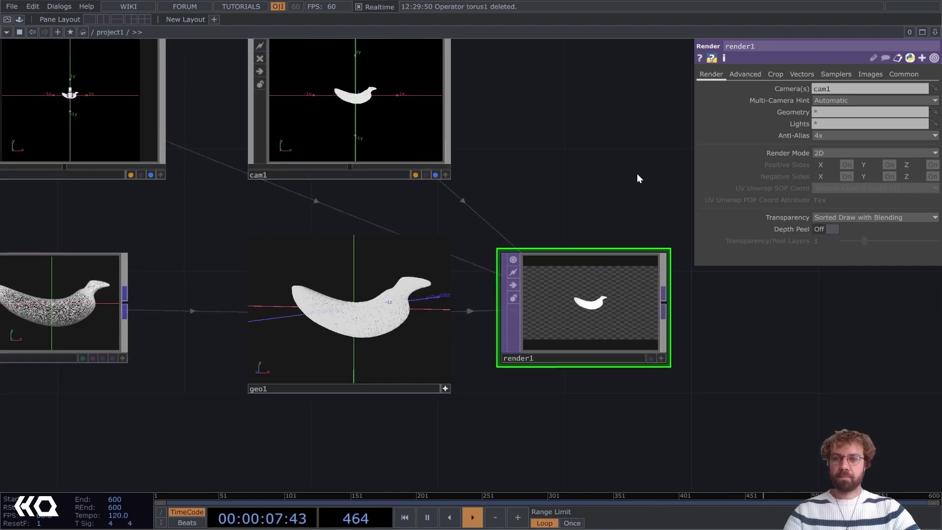
Lower cam1's Translate Z to bring the camera closer to the banana.
click(346, 118)
scroll(602, 166, right, 3)
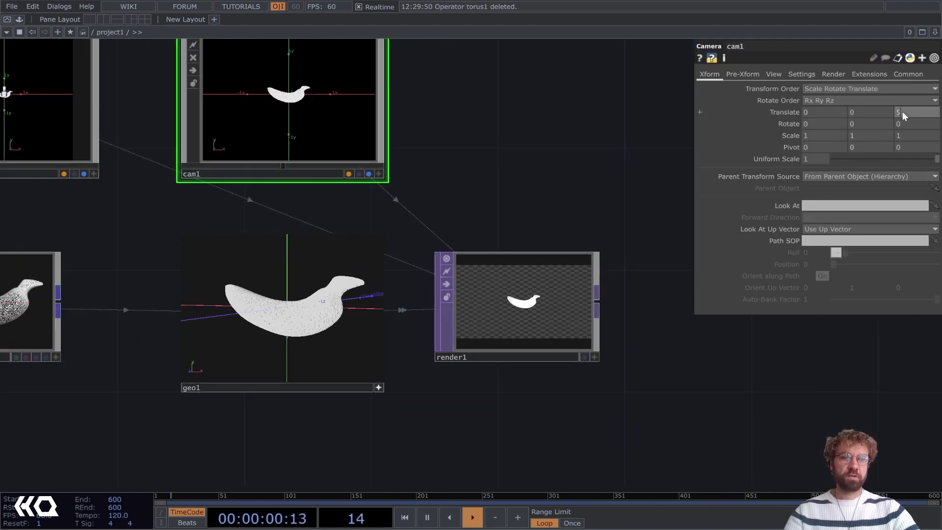
middle_drag(902, 111, 900, 98)
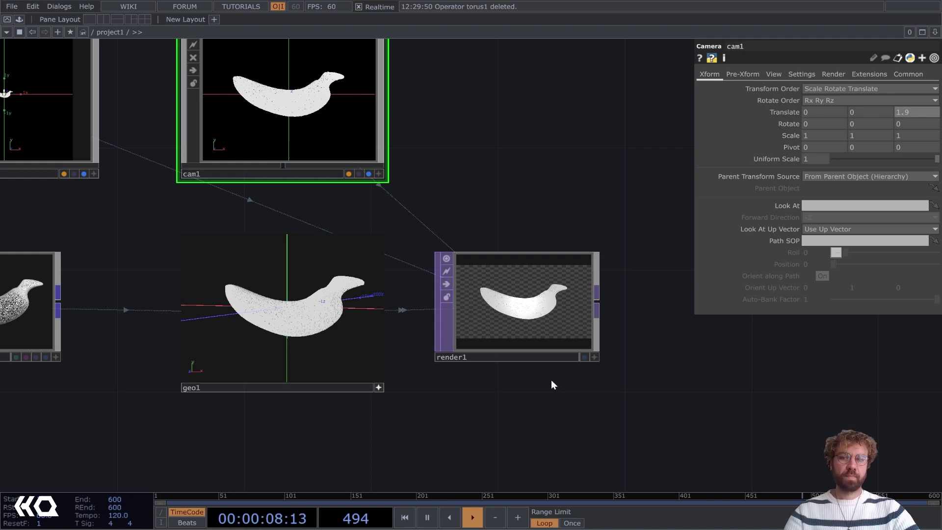
Set geo1's Rotate to Vector X/Y/Z to N(0), N(1), N(2).
click(340, 352)
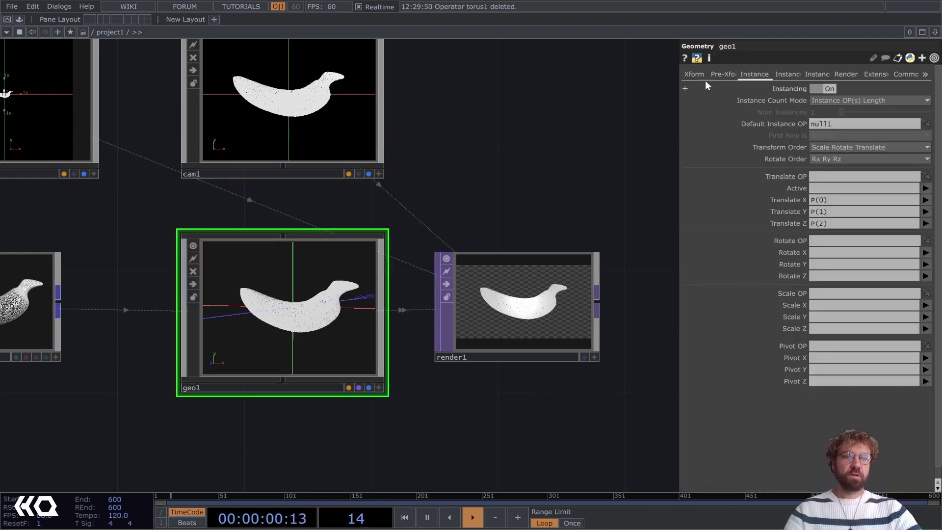
click(787, 73)
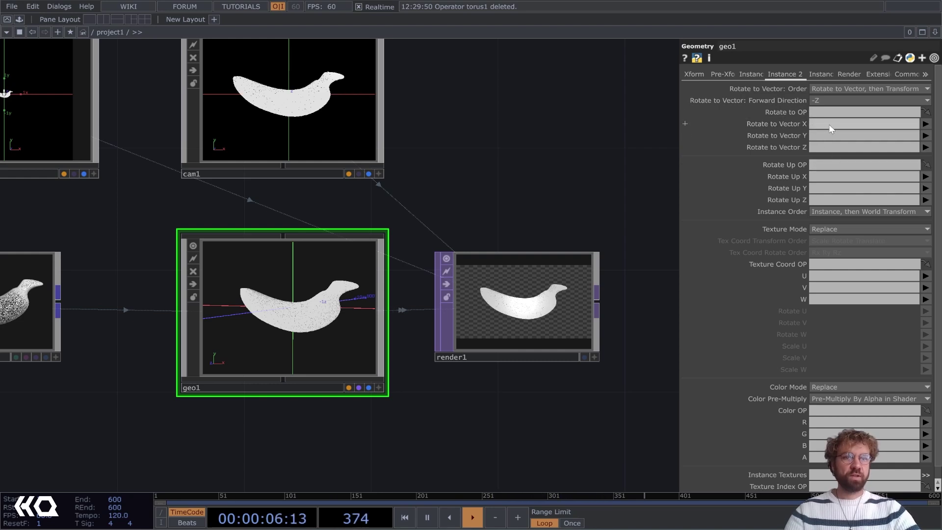
click(926, 124)
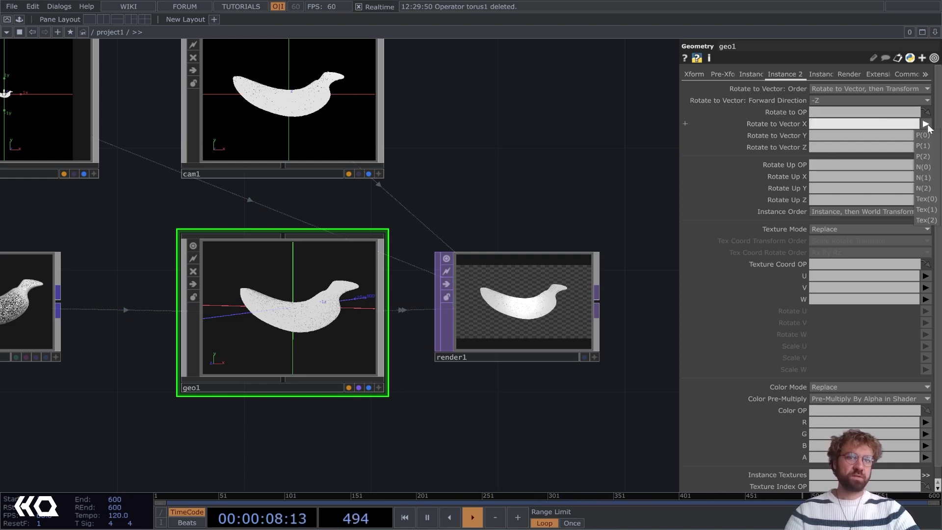
click(923, 167)
click(925, 136)
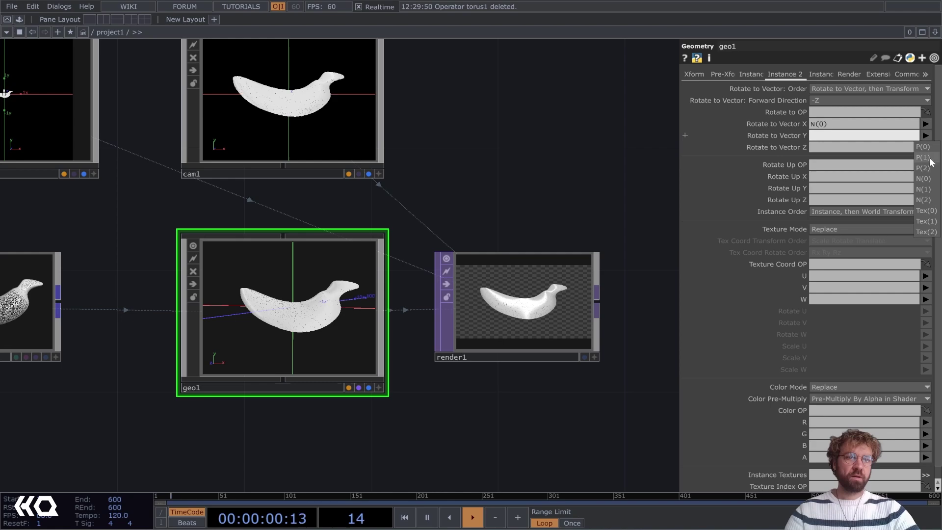
click(932, 190)
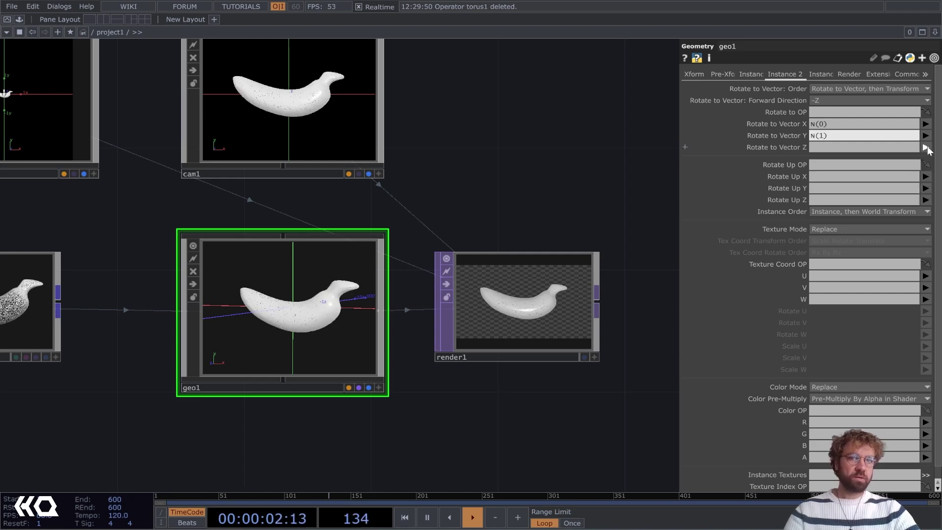
click(926, 147)
click(931, 212)
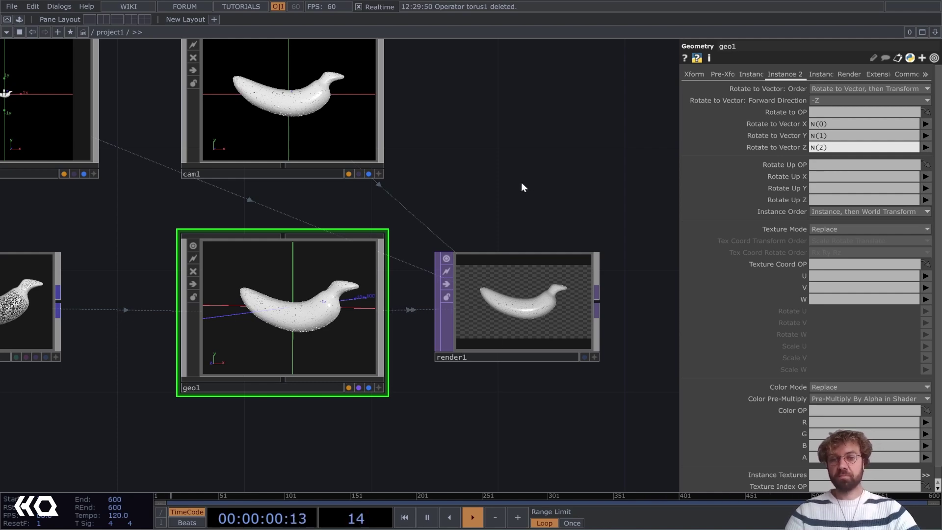
Add a Null TOP after render1 and show it as the network background.
drag(547, 205, 166, 206)
key(Tab)
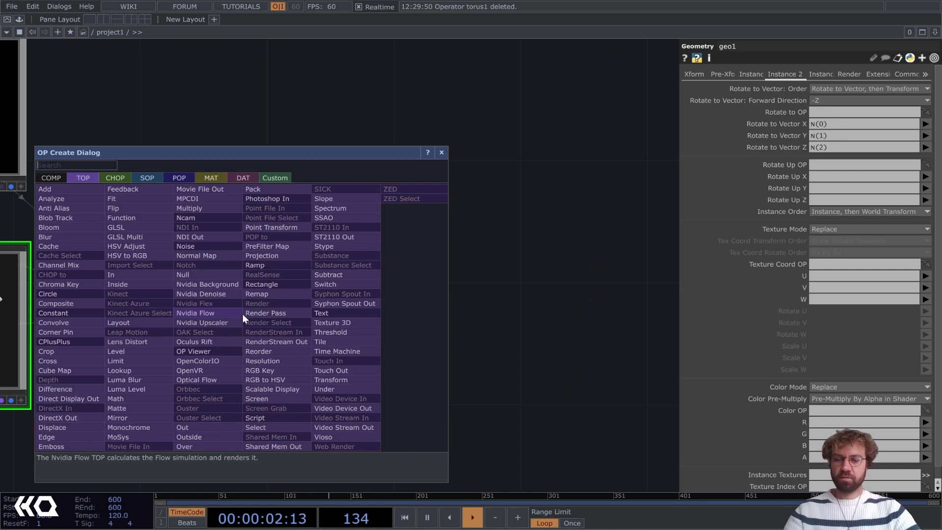
text(null)
click(211, 275)
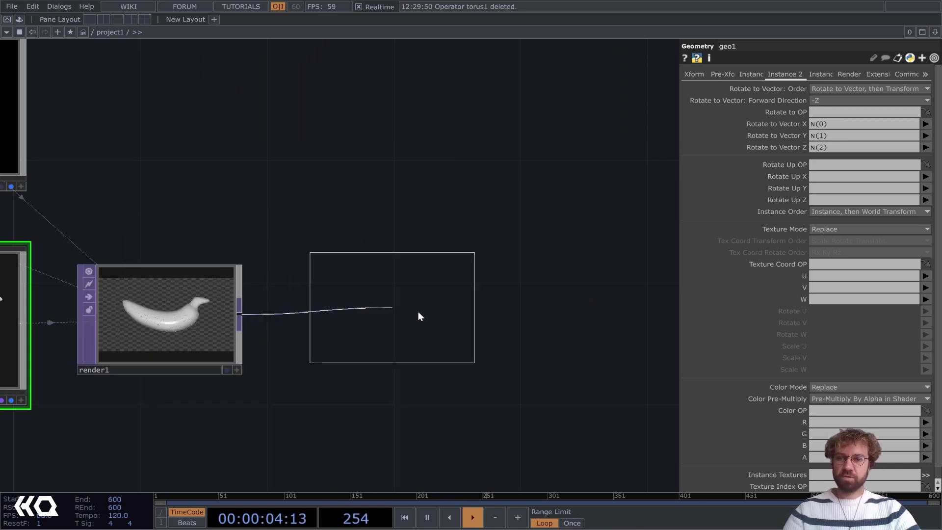
click(568, 316)
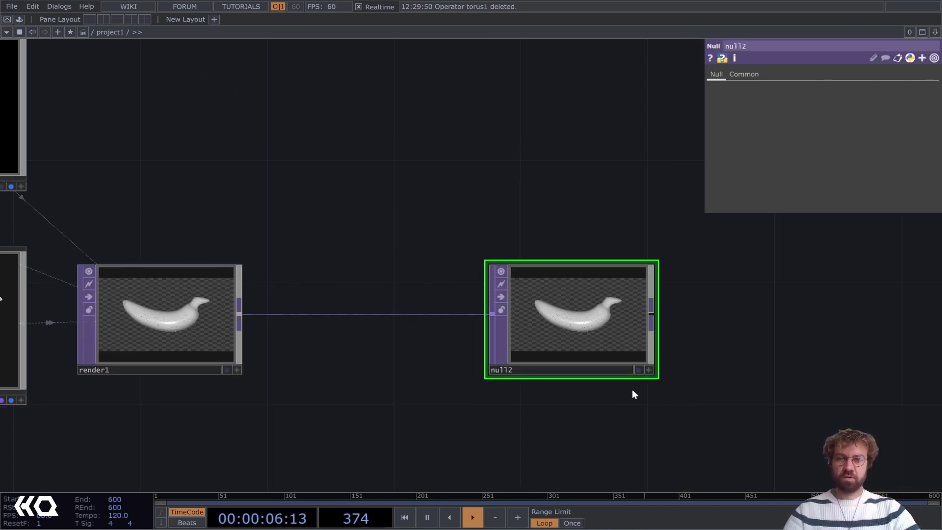
click(640, 369)
drag(578, 325, 800, 325)
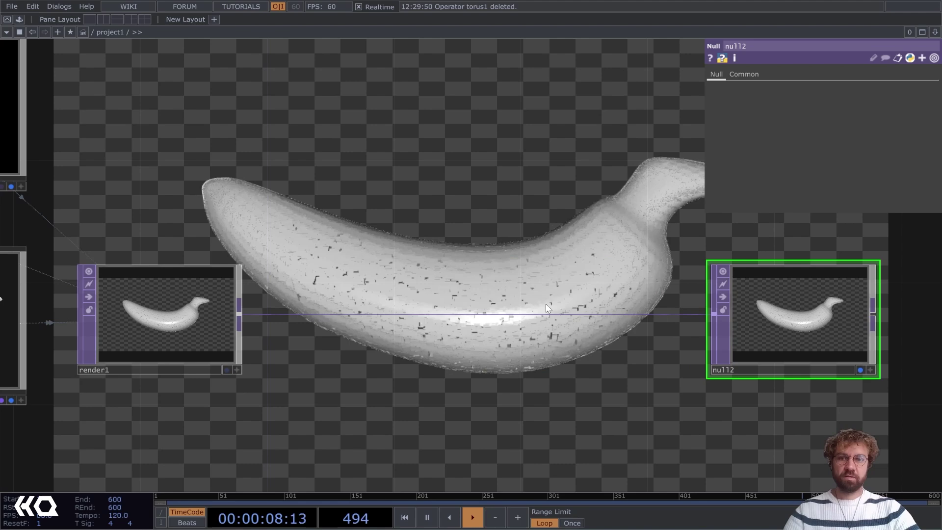
Insert an RGB Key TOP between render1 and the new null.
right_click(529, 315)
click(542, 303)
text(rgb)
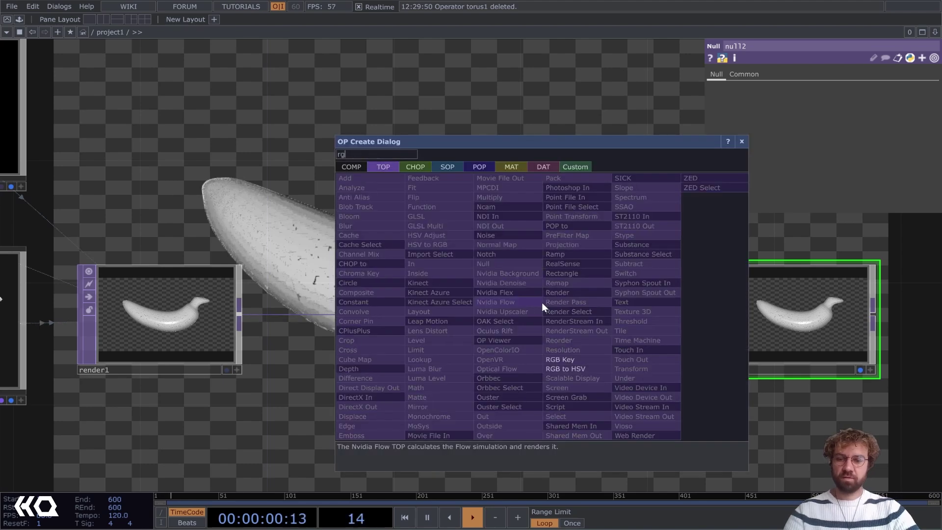
click(569, 359)
click(592, 309)
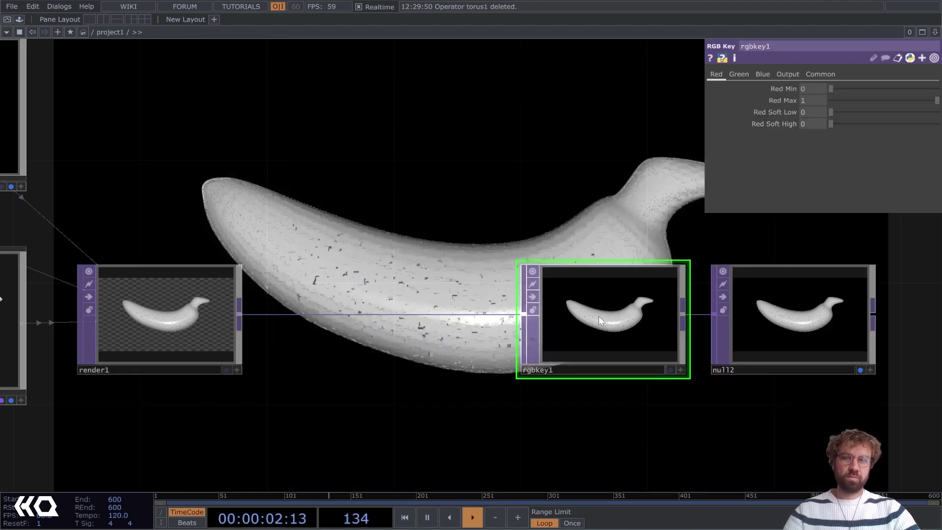
drag(373, 220, 500, 183)
scroll(558, 216, down, 5)
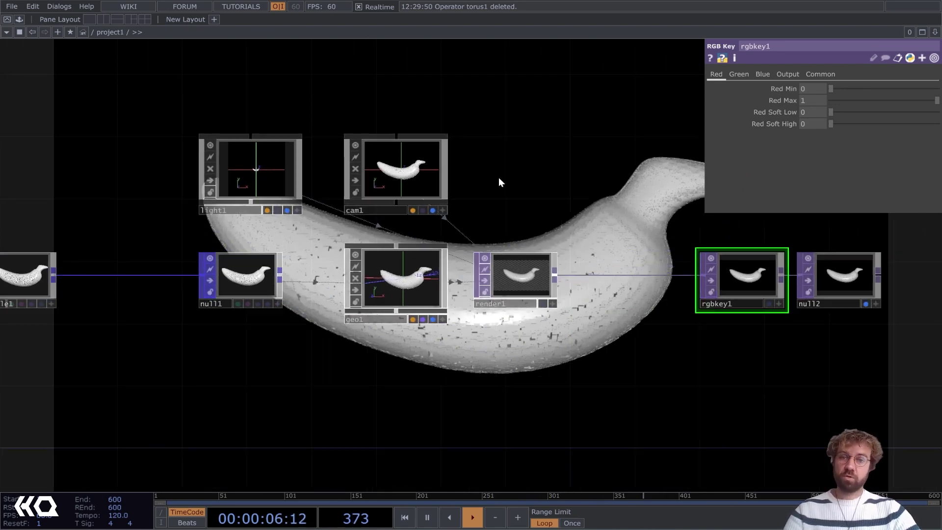
Create a Phong MAT and assign it as geo1's material.
key(Tab)
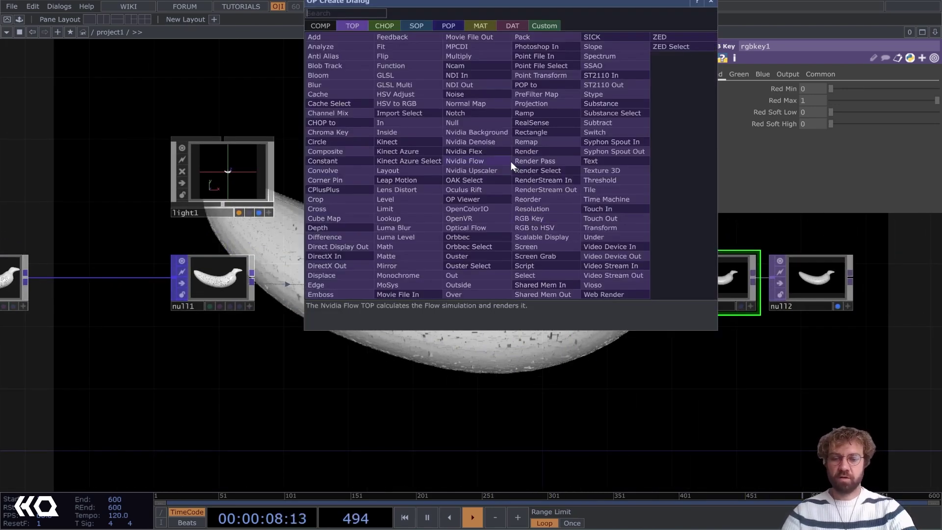
text(ma)
click(481, 26)
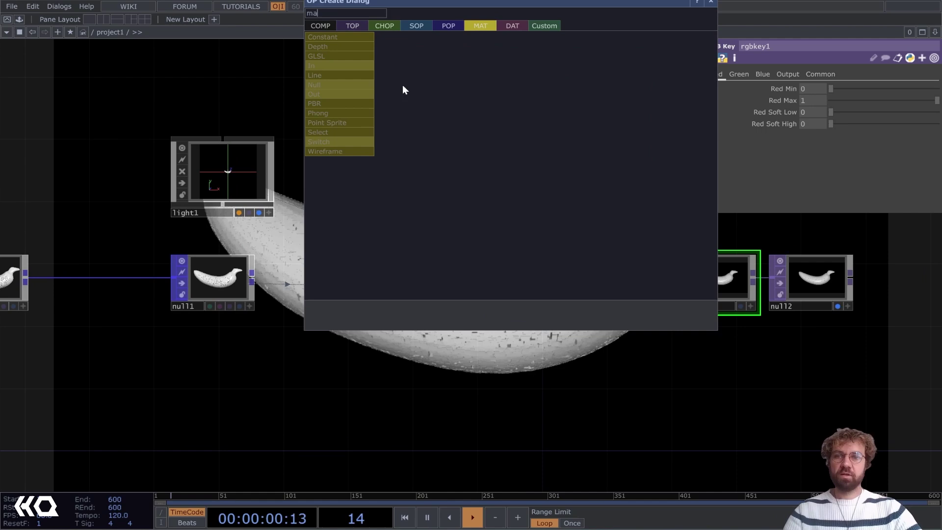
click(343, 105)
click(484, 173)
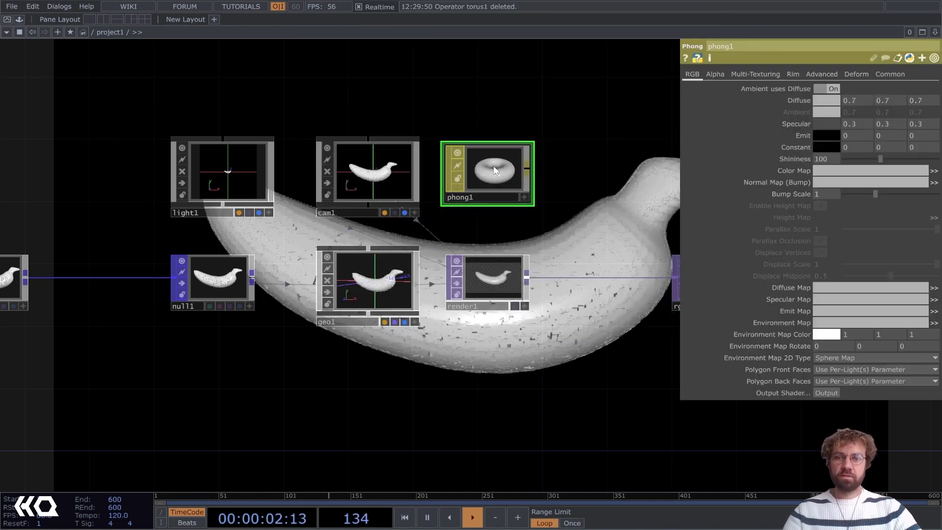
drag(495, 170, 388, 263)
click(387, 263)
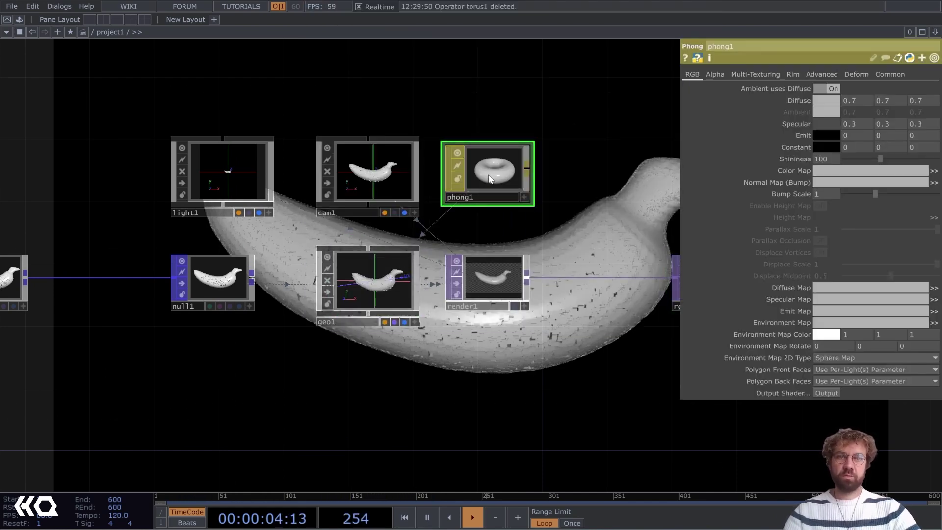
Set phong1's Diffuse to a golden yellow (0.943, 0.748, 0.336).
click(826, 100)
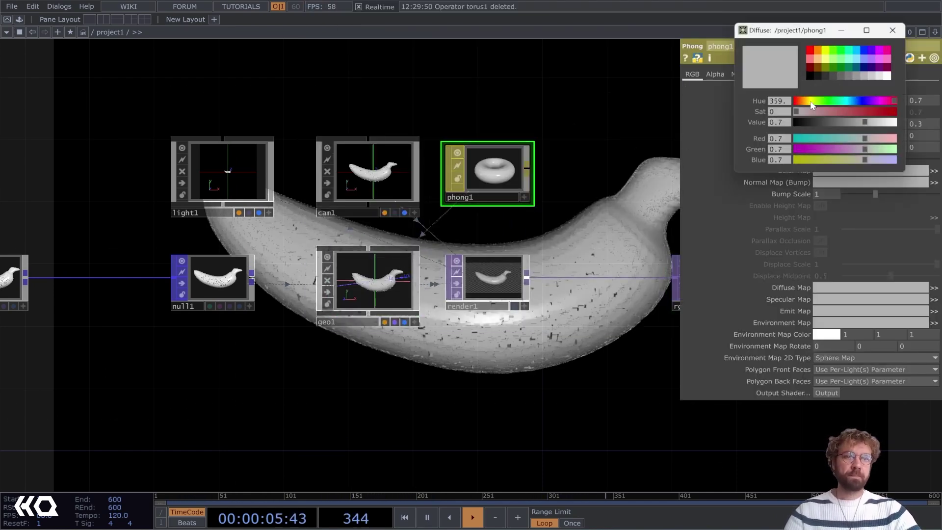
click(817, 59)
click(830, 60)
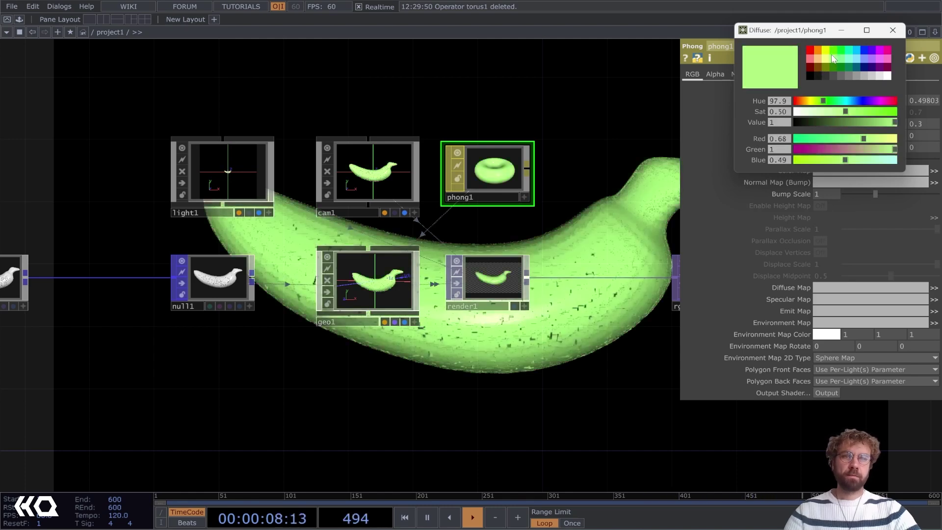
click(824, 51)
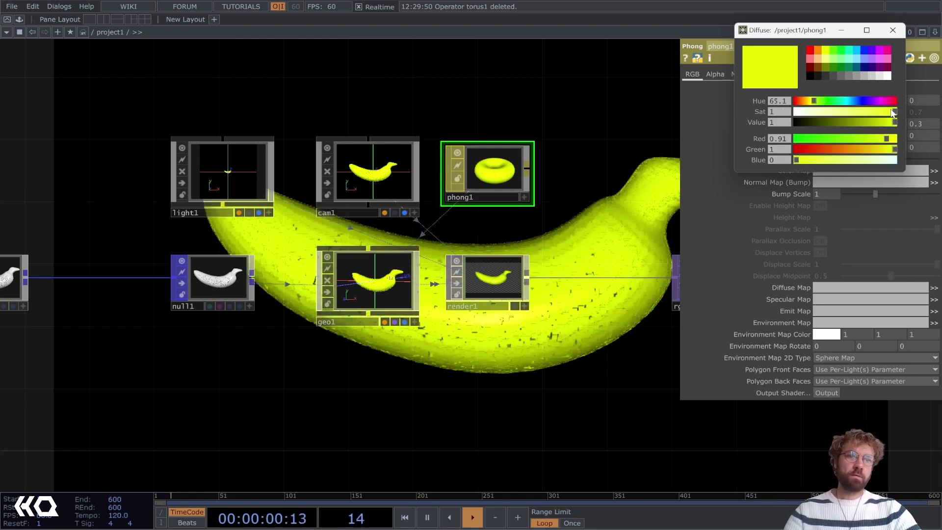
drag(892, 112, 863, 113)
drag(882, 150, 870, 150)
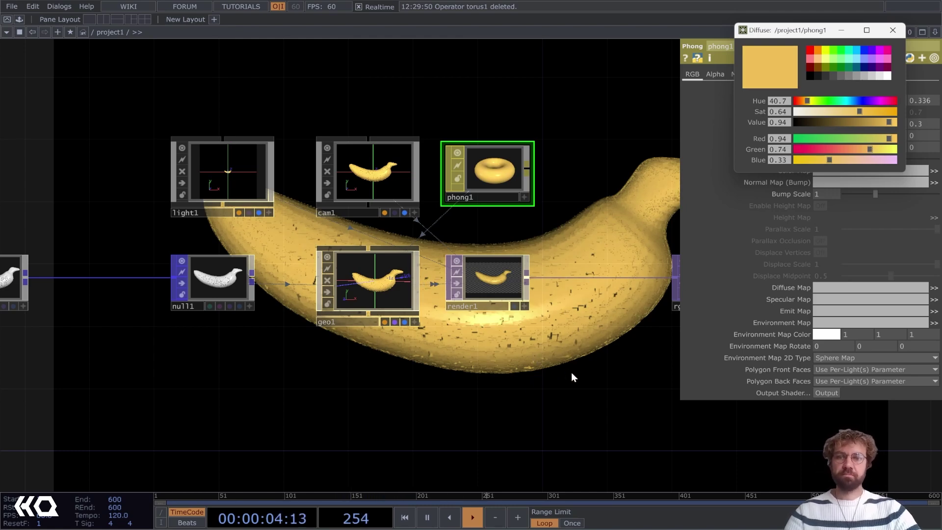
click(602, 201)
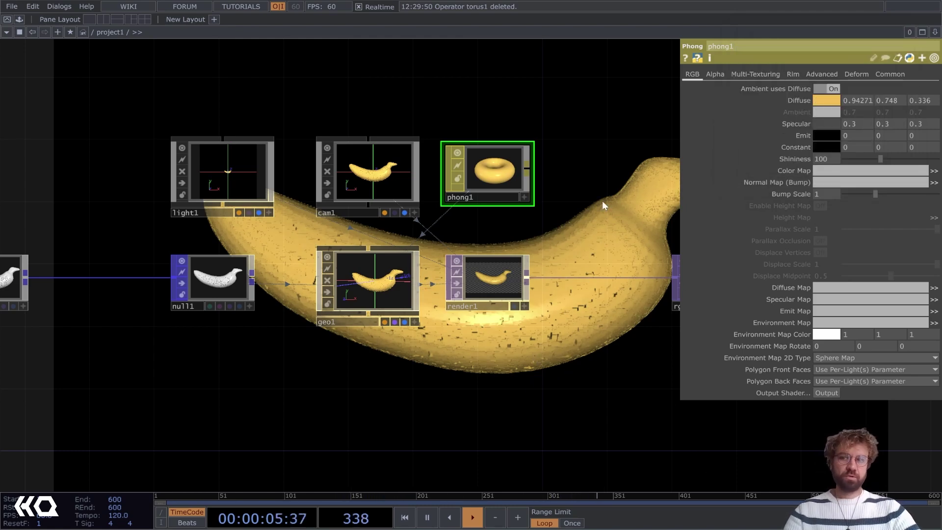
Insert a Field POP between sprinkle1 and null1.
scroll(602, 202, down, 5)
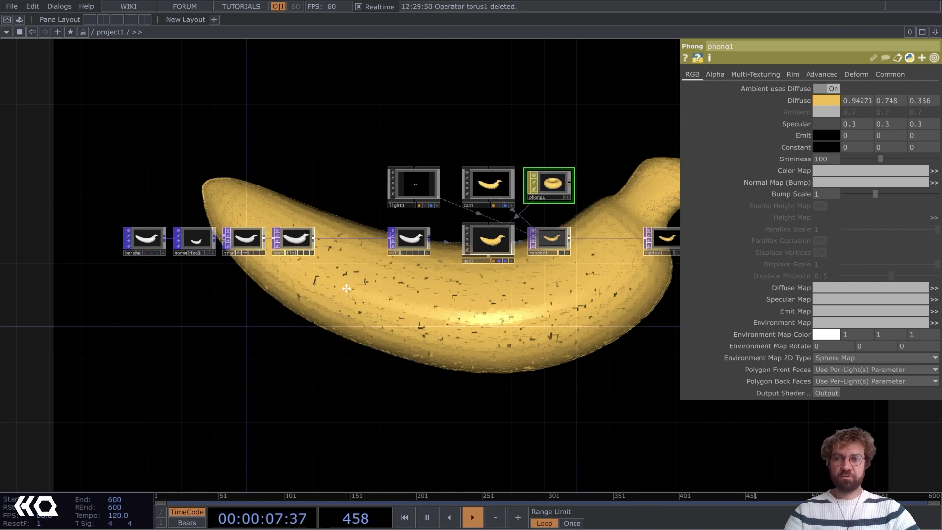
drag(347, 288, 429, 279)
click(328, 230)
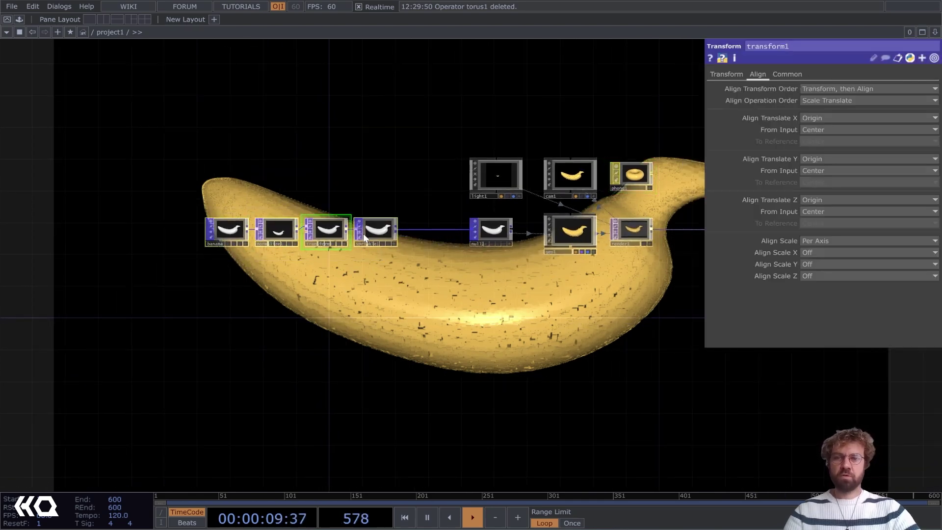
drag(277, 231, 170, 230)
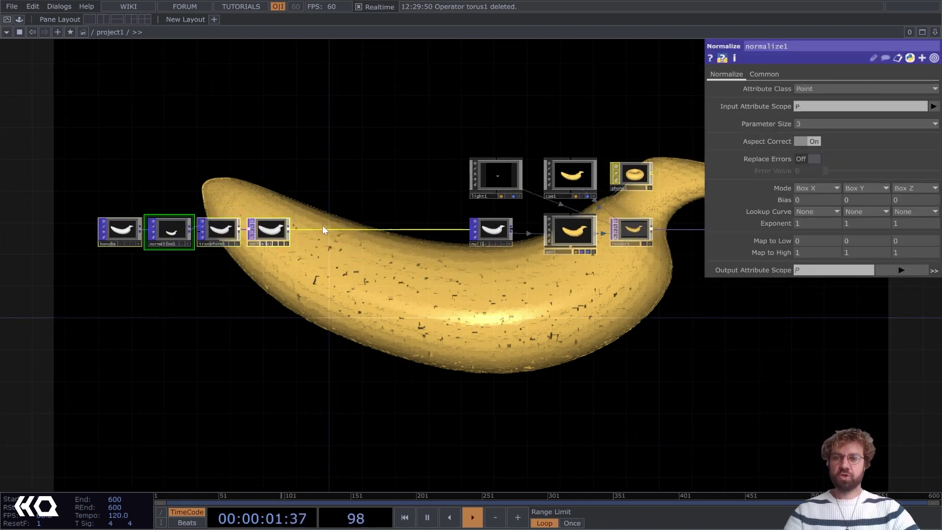
scroll(339, 231, up, 3)
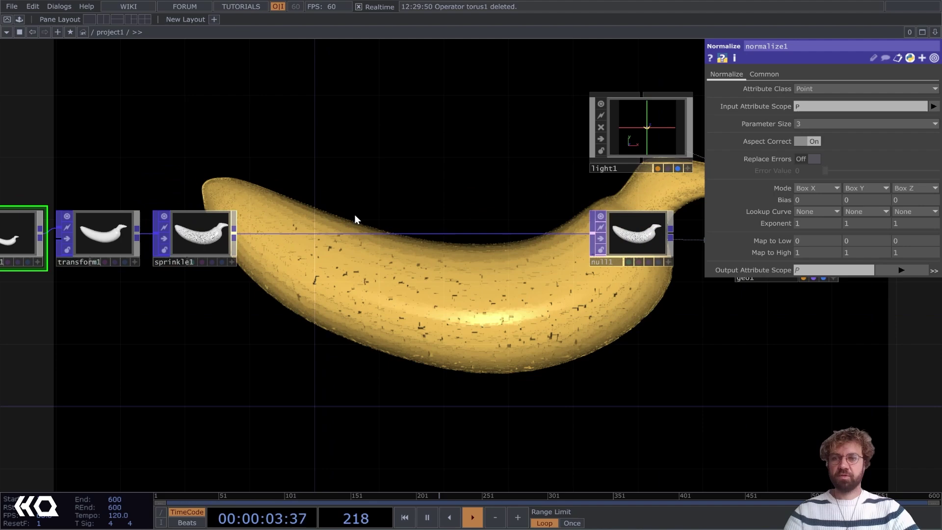
right_click(347, 232)
click(363, 220)
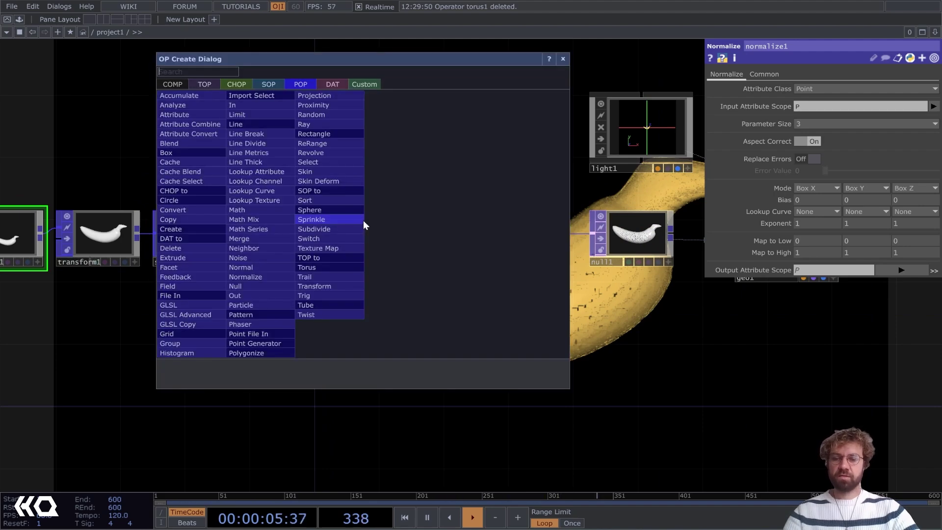
text(fie)
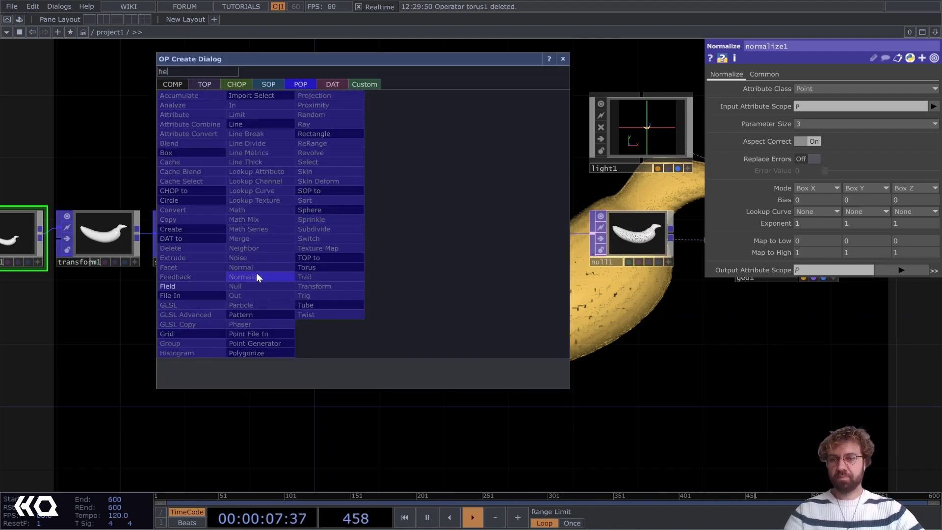
click(211, 286)
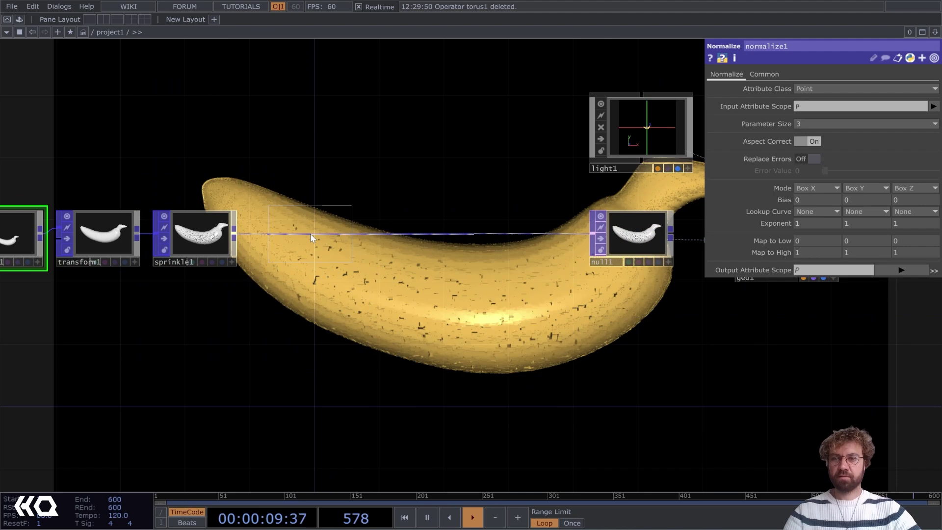
click(310, 233)
Keep field1 in Sphere mode and shrink its Radius to 0.1 on all axes.
scroll(310, 238, up, 5)
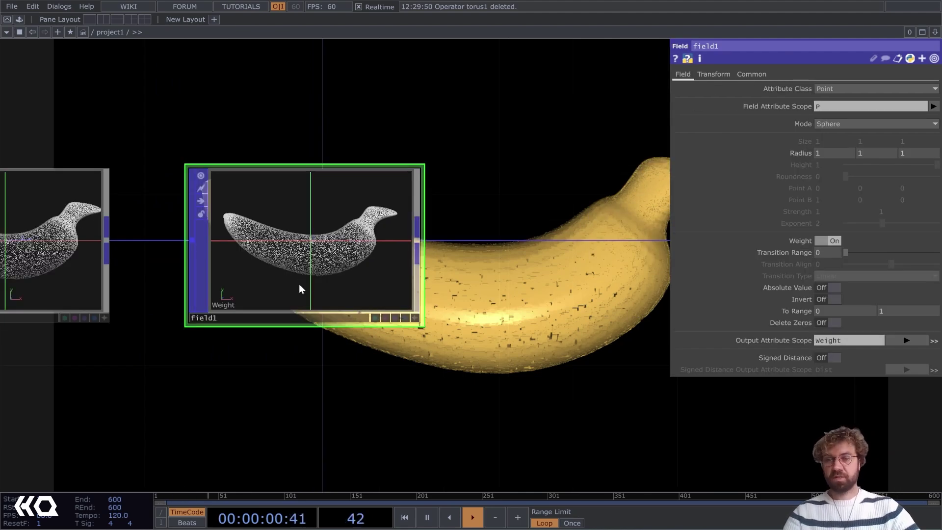
scroll(219, 317, up, 3)
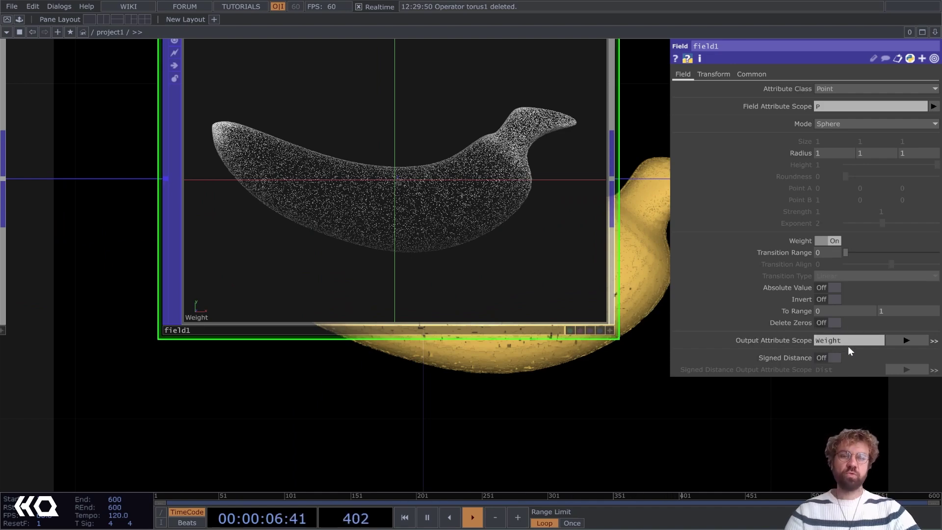
scroll(412, 211, down, 2)
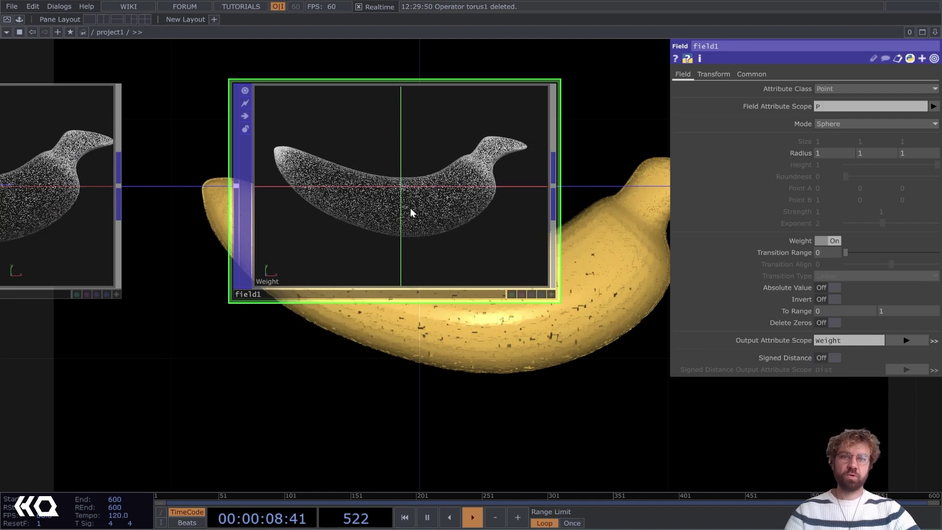
scroll(373, 231, up, 2)
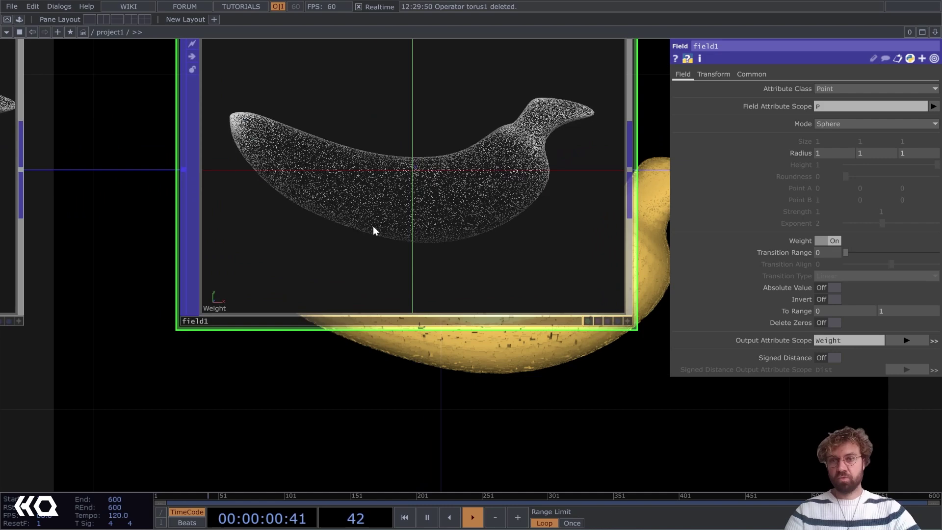
drag(451, 405, 407, 440)
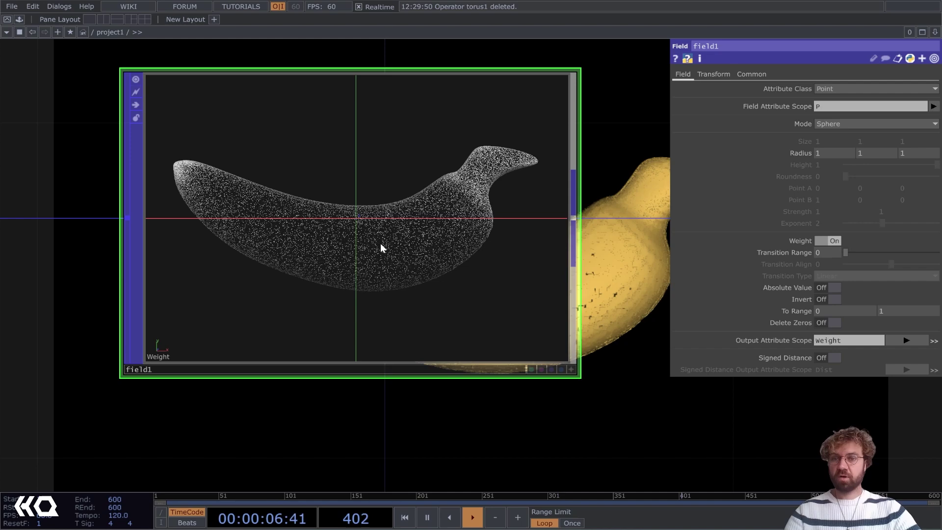
scroll(382, 248, down, 3)
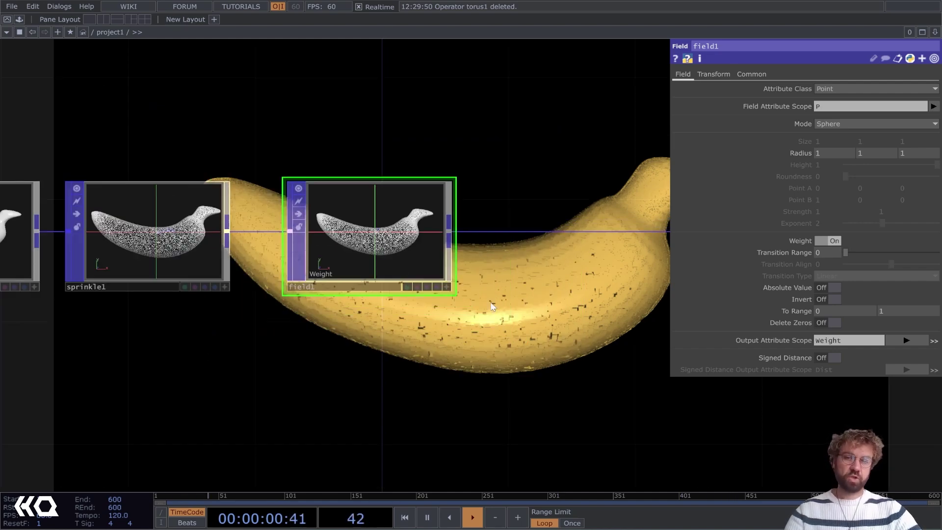
scroll(399, 255, up, 5)
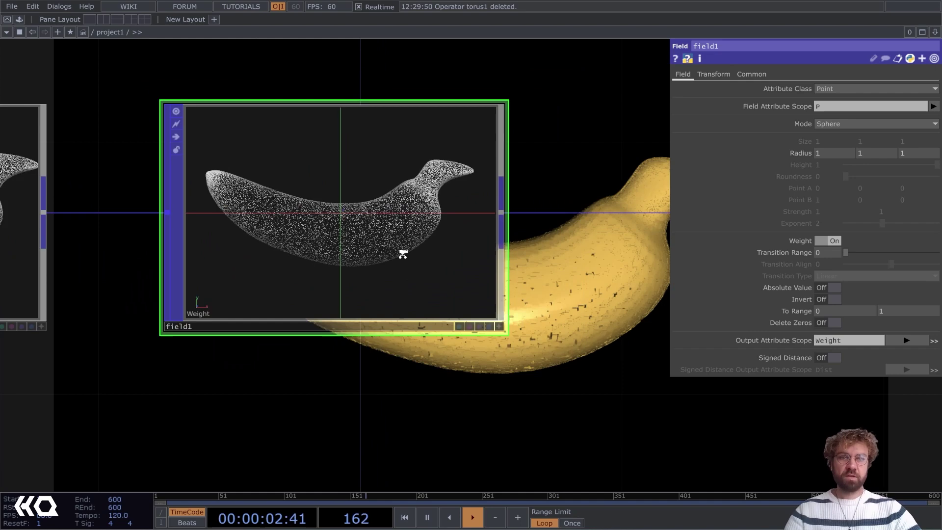
click(823, 125)
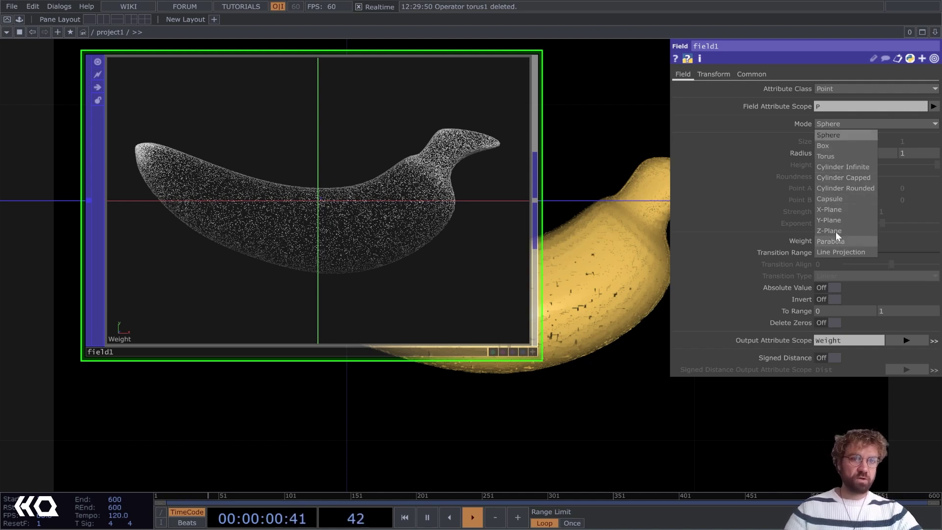
click(837, 125)
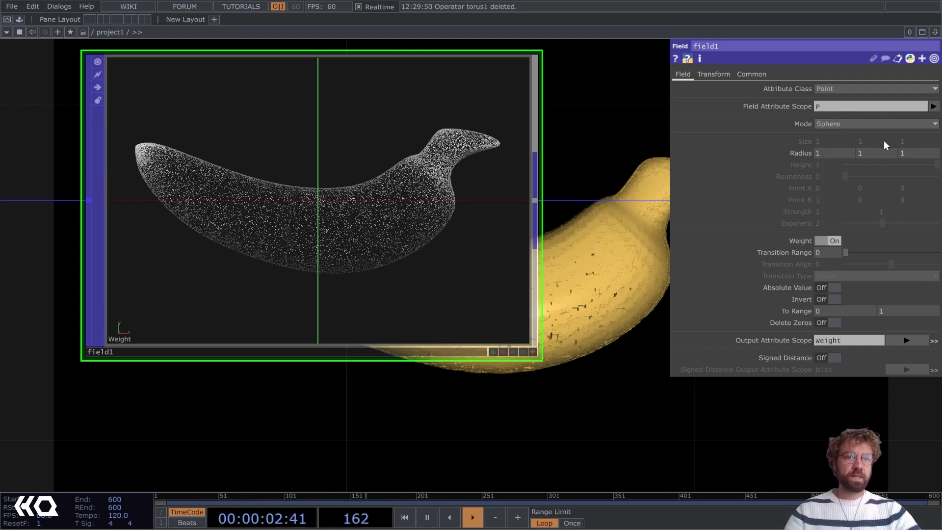
middle_click(802, 156)
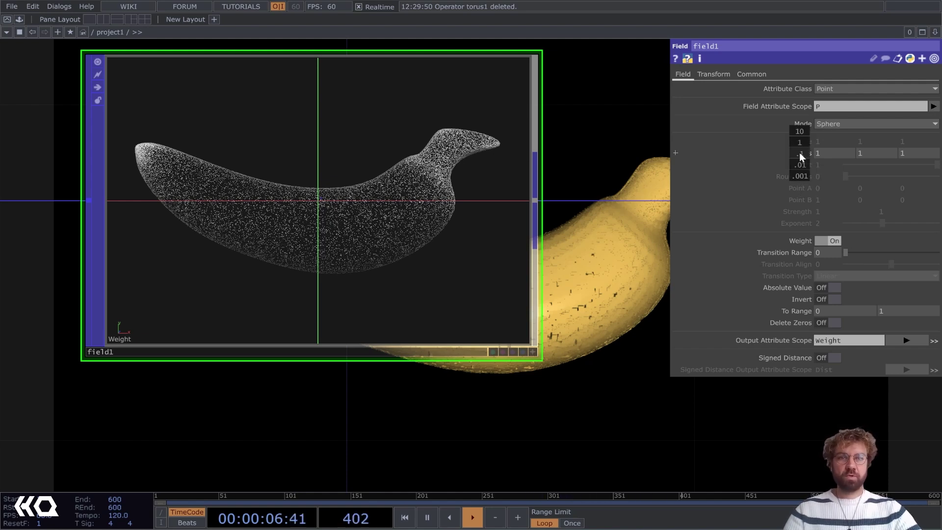
mouse_move(801, 157)
middle_down()
mouse_move(782, 157)
mouse_move(797, 142)
middle_up()
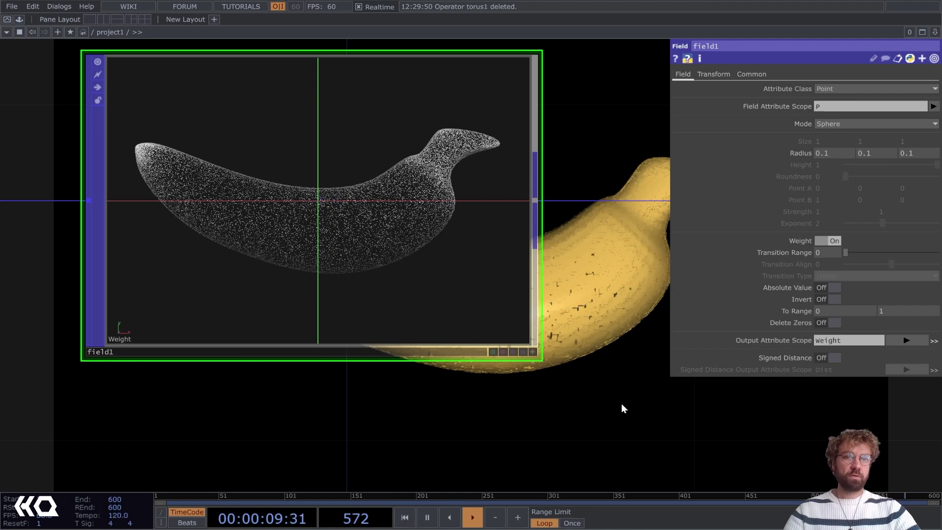
click(713, 74)
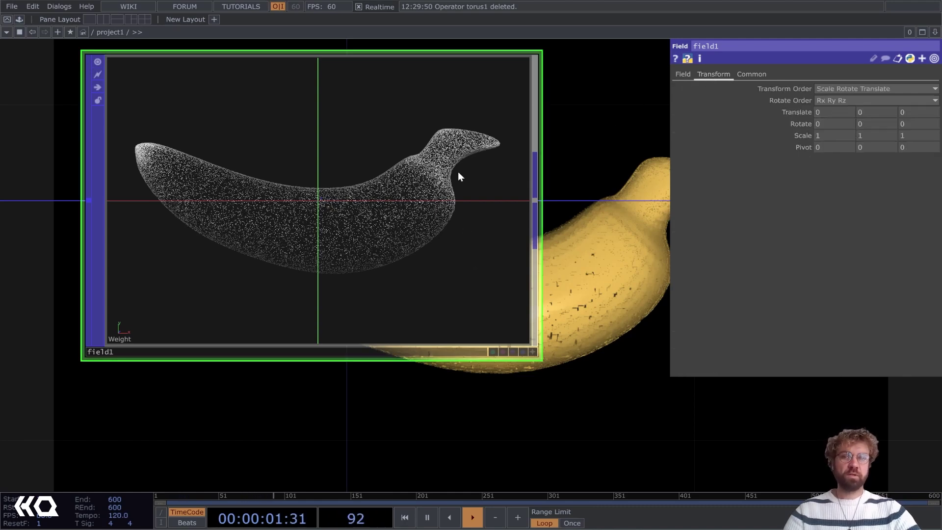
scroll(454, 227, down, 3)
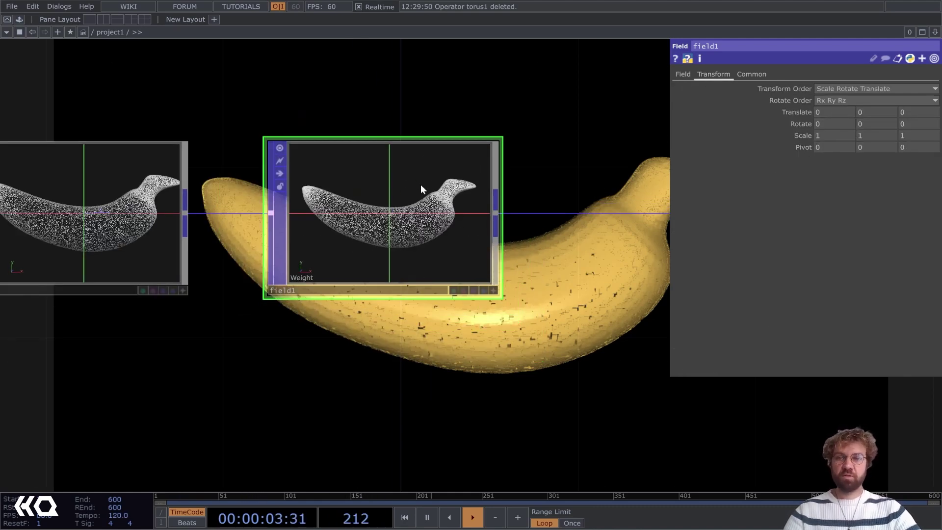
drag(549, 304, 564, 435)
Add a Mouse In CHOP, mousein1, to the network.
key(Tab)
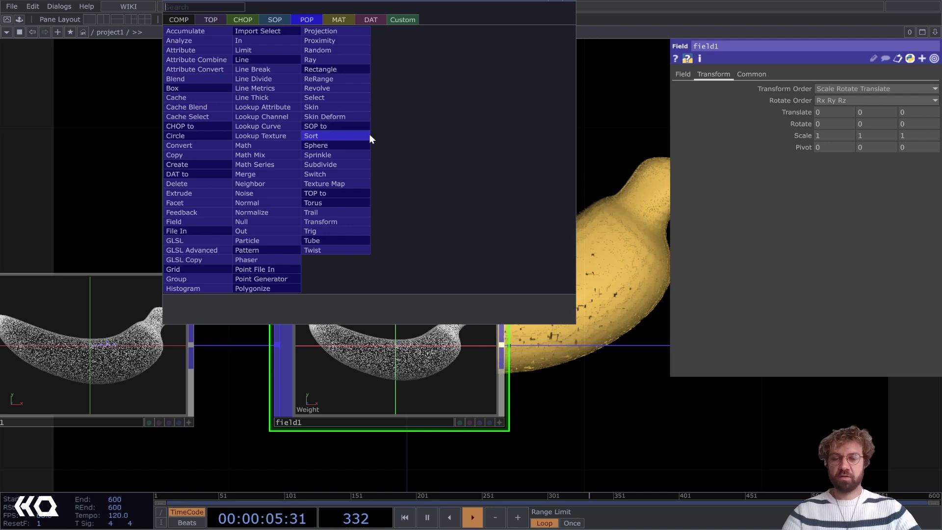
text(mou)
click(243, 20)
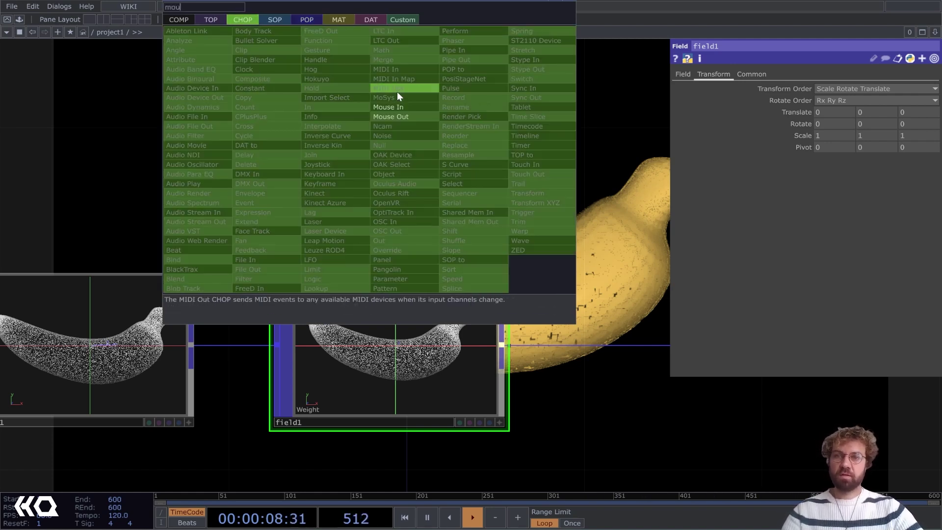
click(398, 108)
click(390, 145)
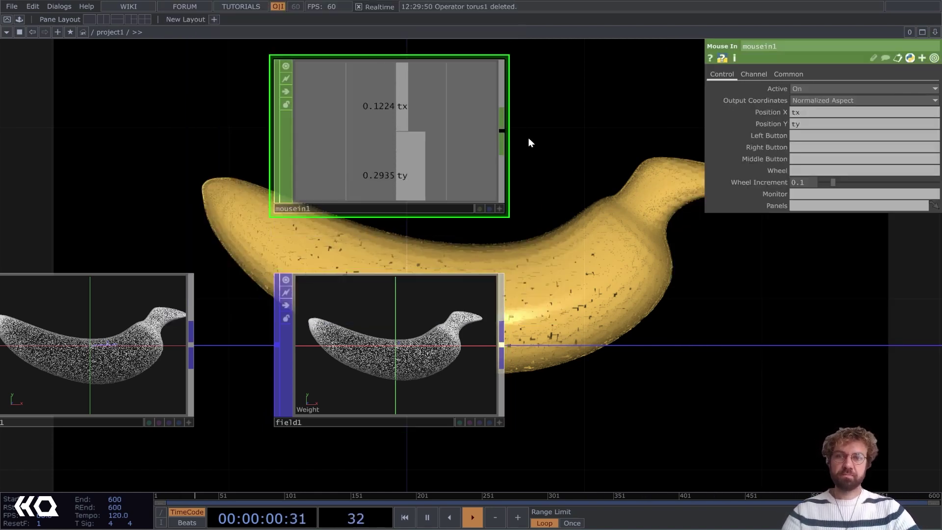
Link mousein1's tx and ty channels to field1's Translate X and Y as CHOP references.
click(439, 292)
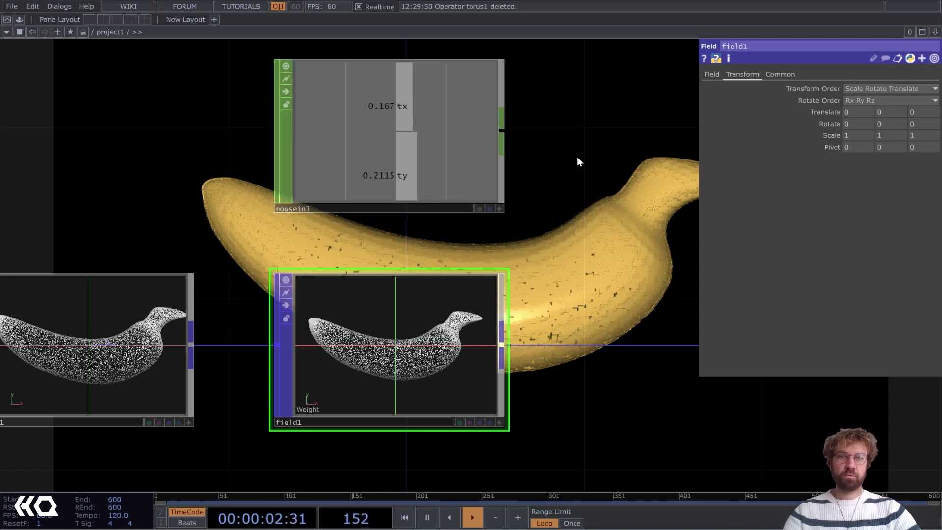
click(500, 209)
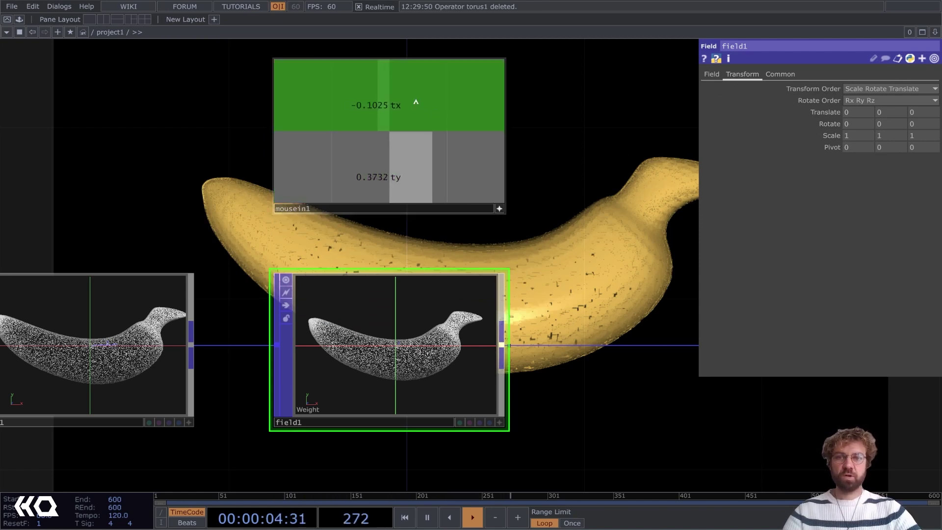
drag(414, 101, 854, 112)
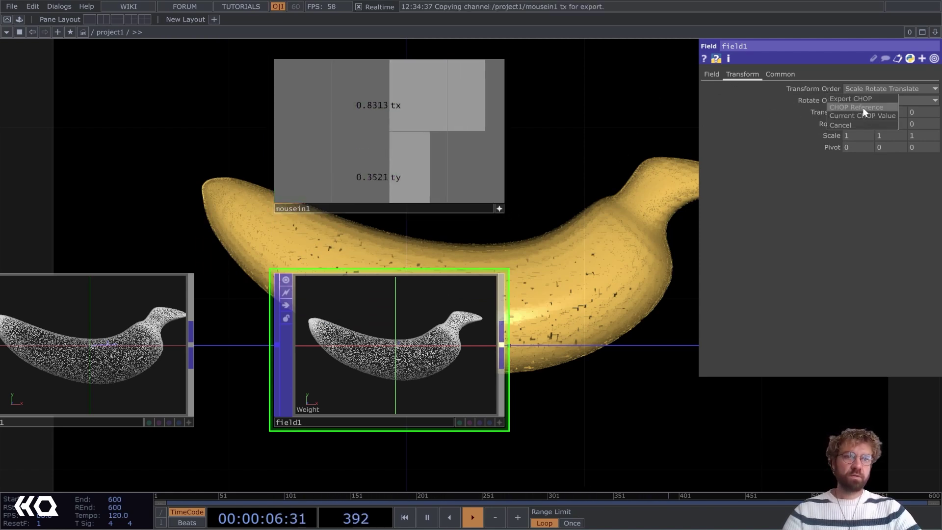
click(853, 117)
drag(417, 162, 896, 110)
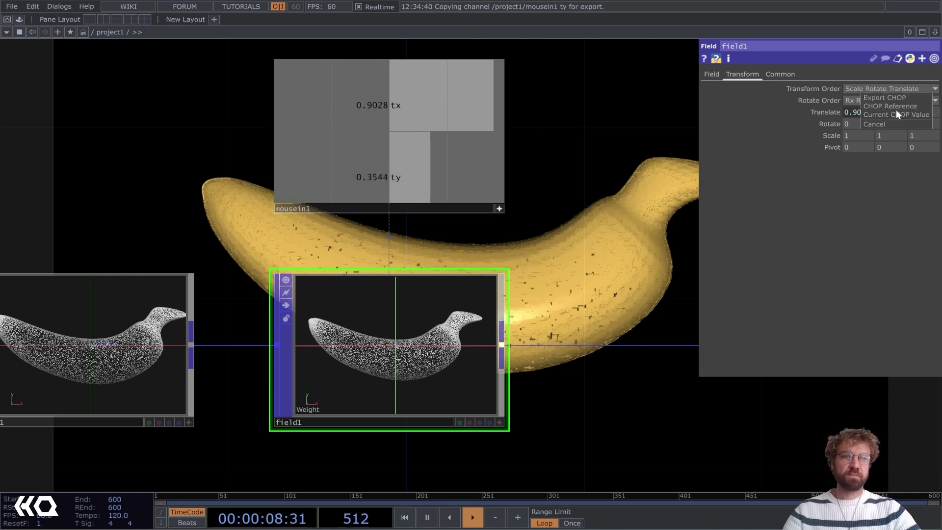
click(889, 102)
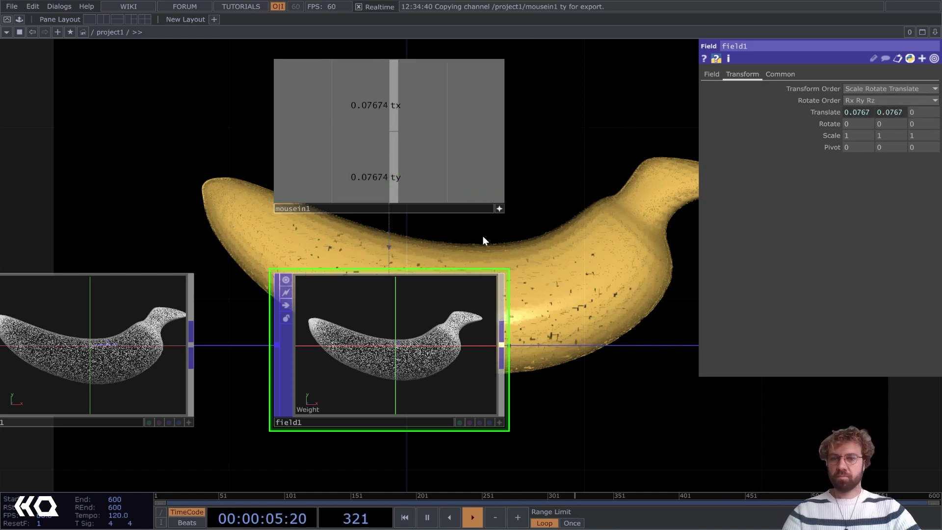
drag(653, 287, 576, 207)
scroll(574, 331, down, 2)
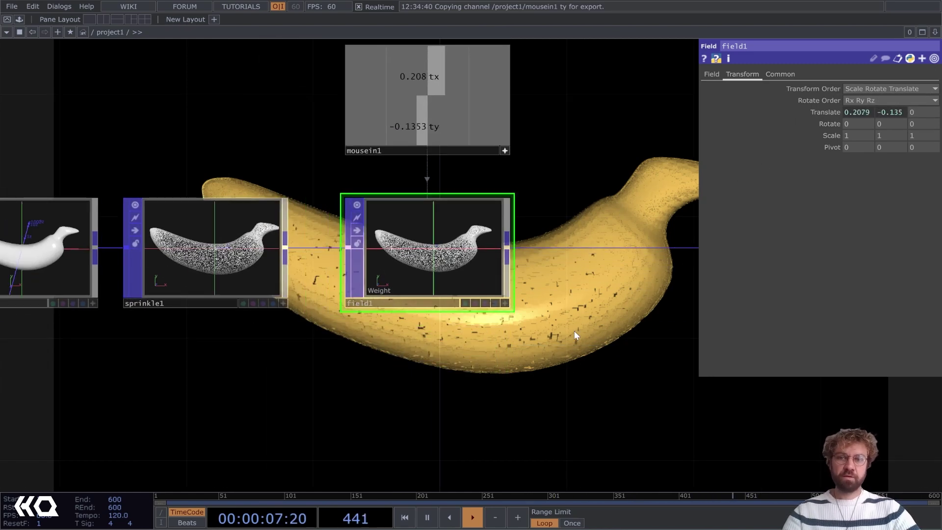
drag(510, 370, 501, 346)
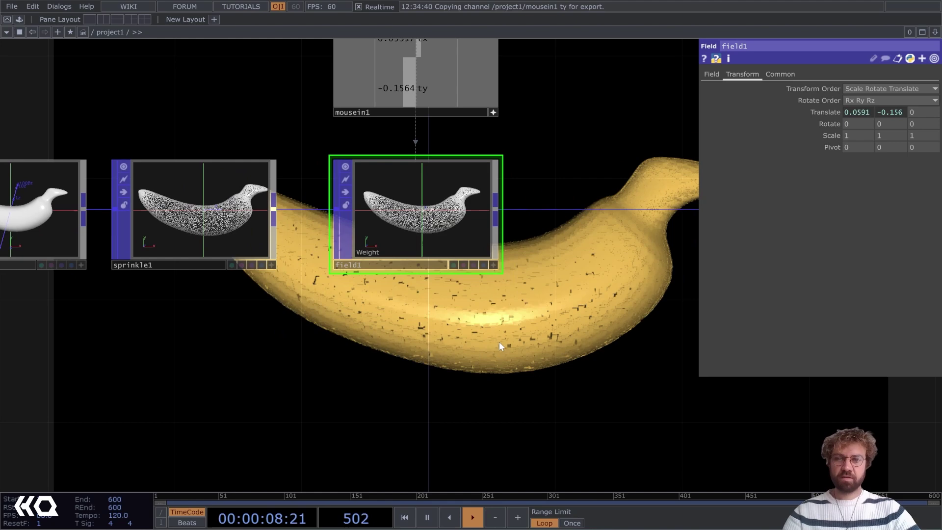
Add popto1 from field1's output, listing only the Weight attribute.
right_click(495, 207)
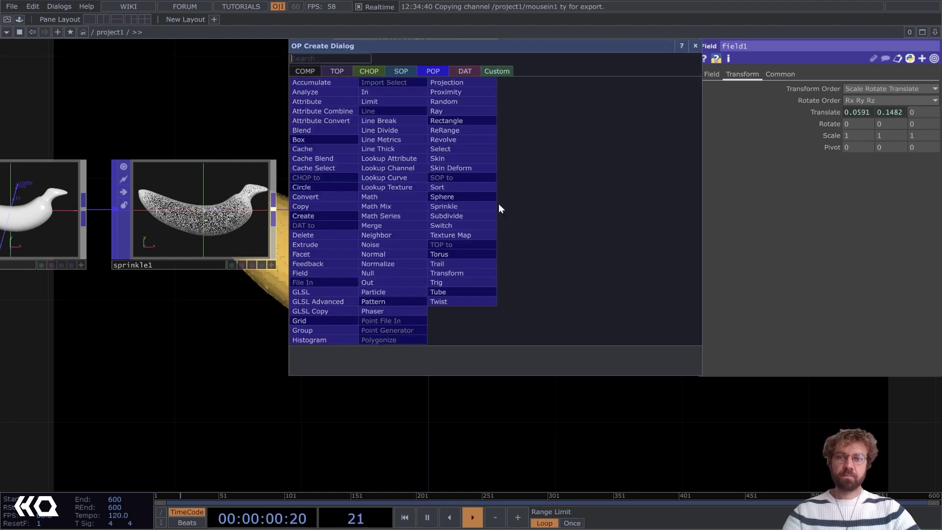
click(463, 72)
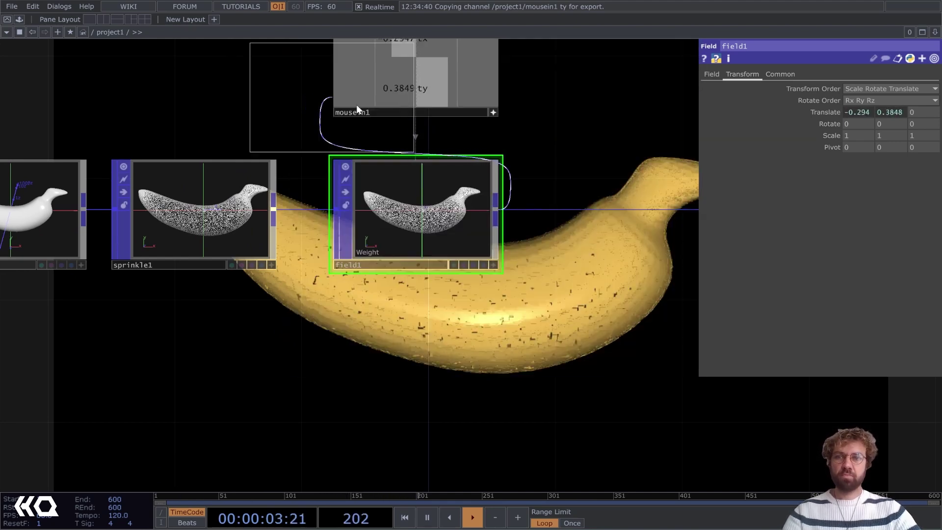
click(314, 92)
click(422, 374)
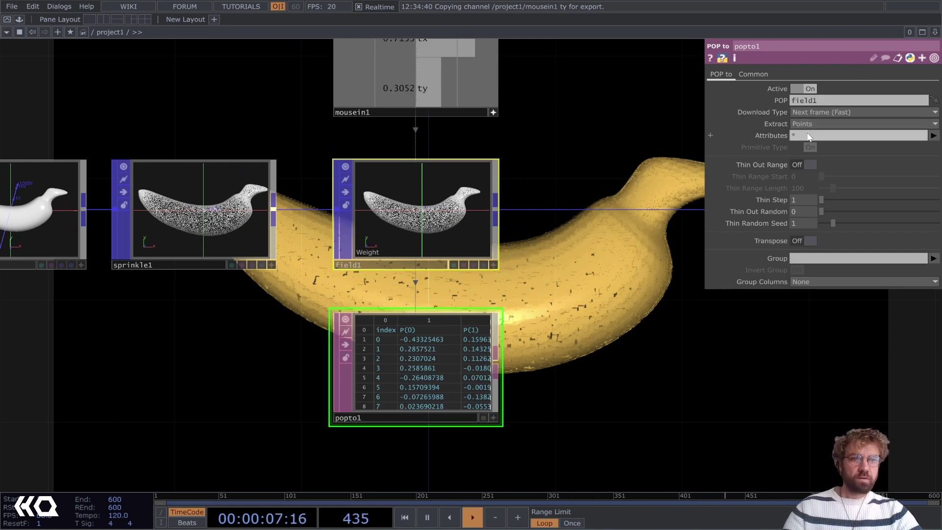
click(934, 136)
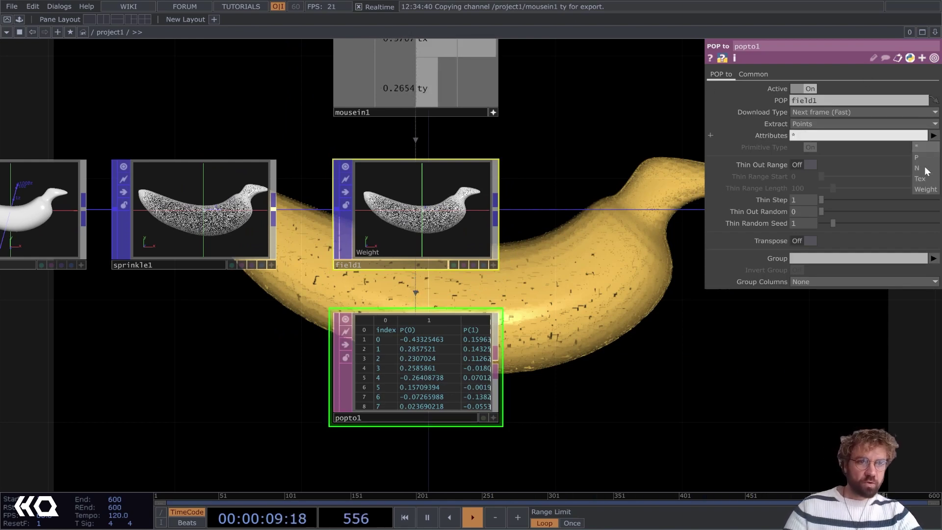
click(923, 191)
scroll(520, 328, up, 5)
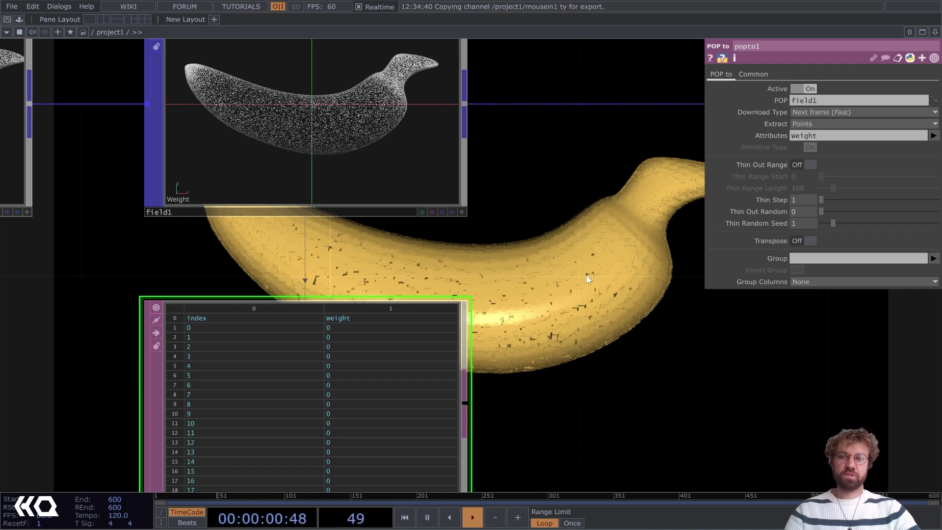
scroll(566, 222, down, 6)
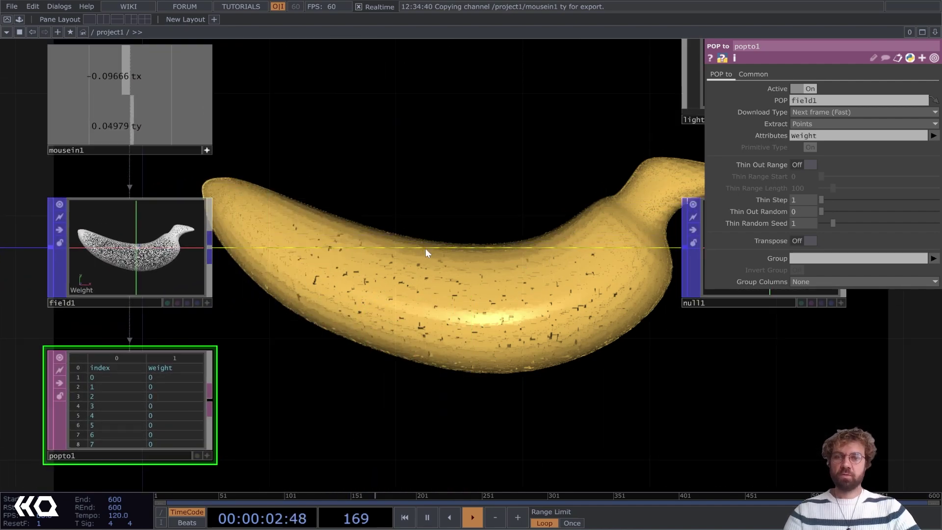
Place a Math Mix POP, mathmix1, wired from field1's output.
right_click(427, 229)
click(443, 235)
text(m)
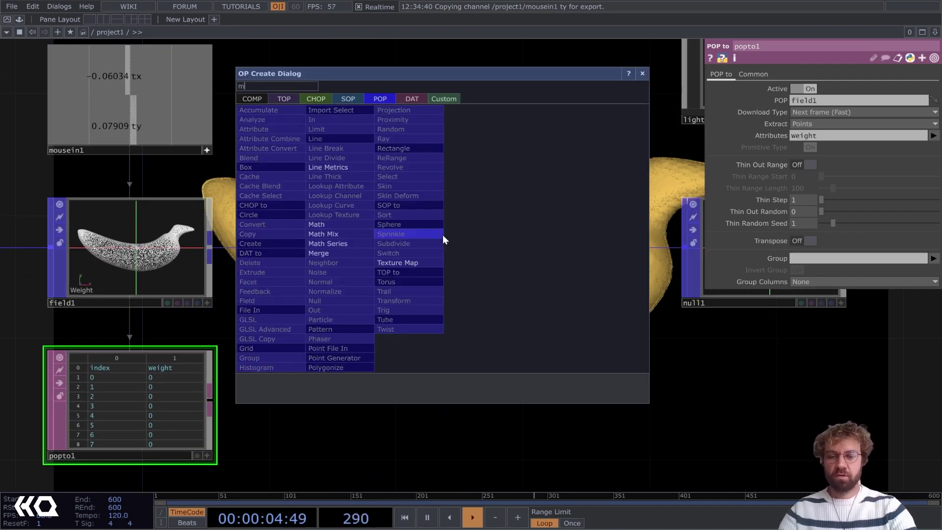
text(a)
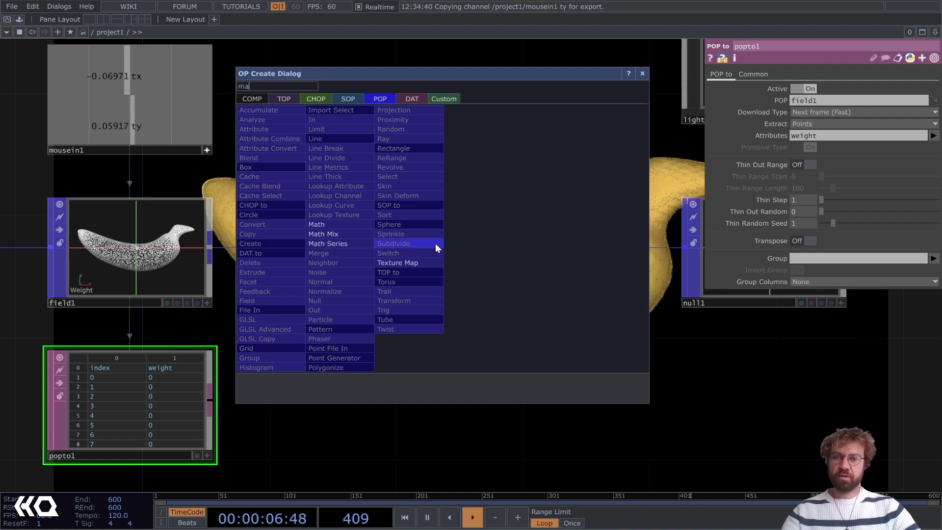
click(342, 234)
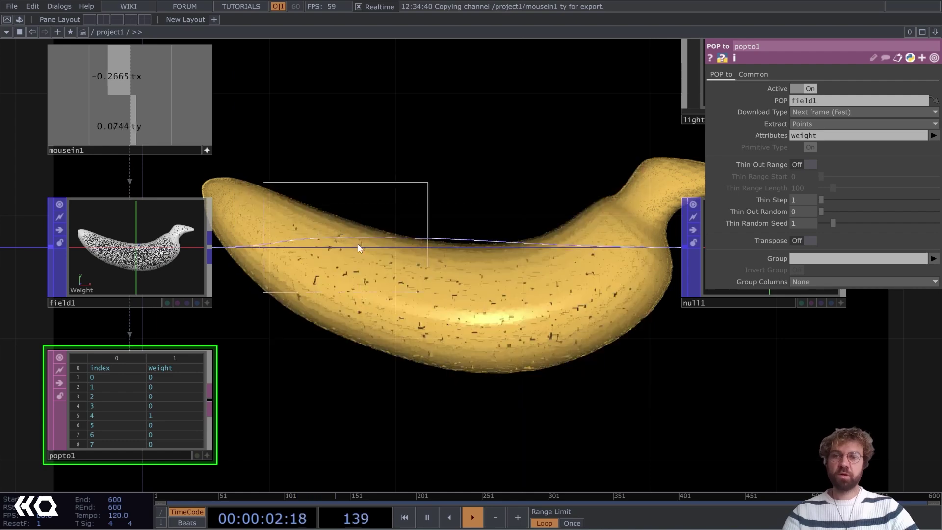
click(399, 246)
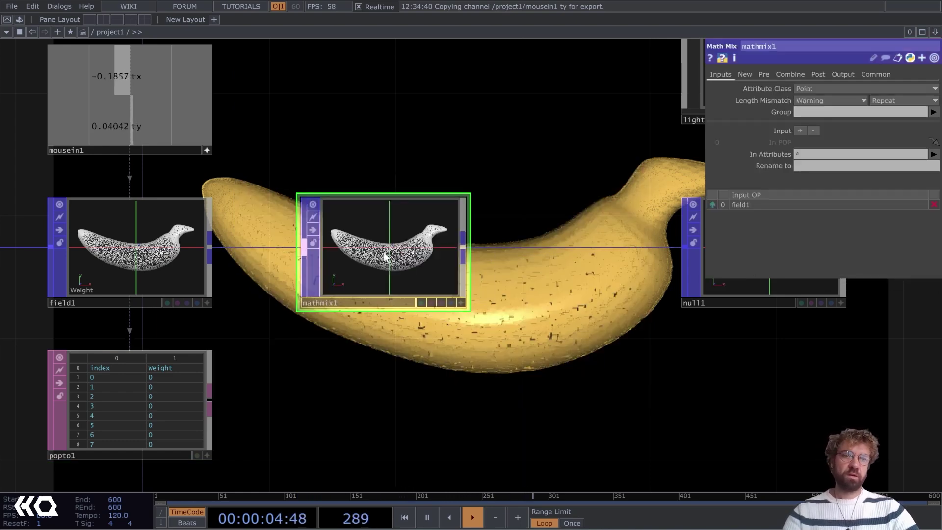
scroll(384, 252, up, 2)
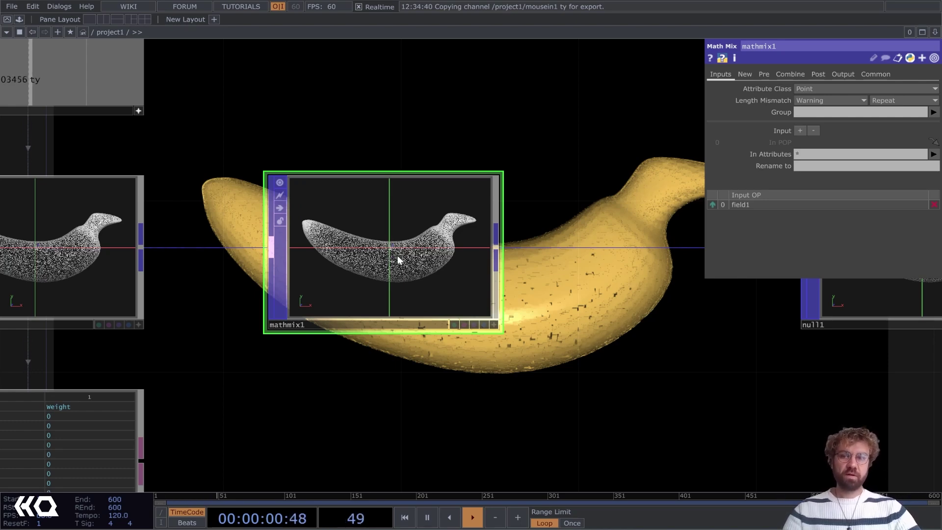
Set mathmix1's Combine Operation to A * B.
click(745, 74)
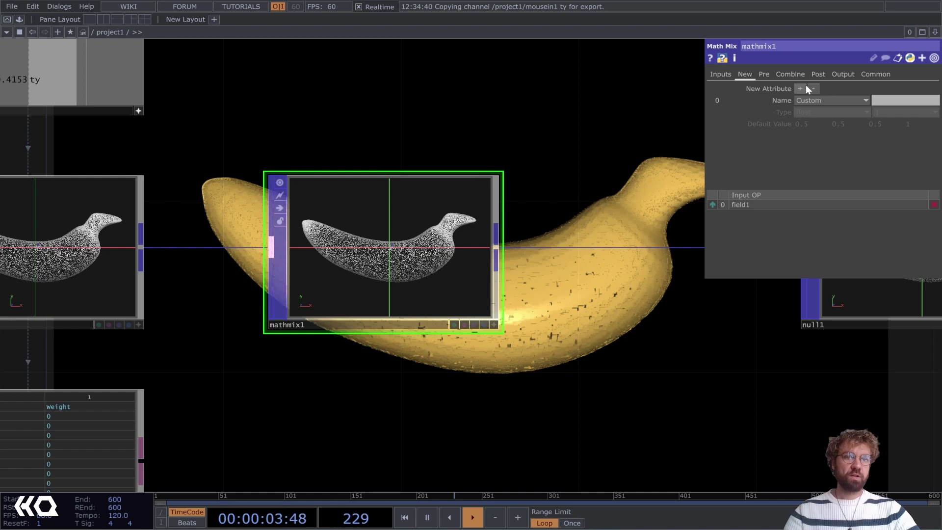
click(781, 75)
click(822, 101)
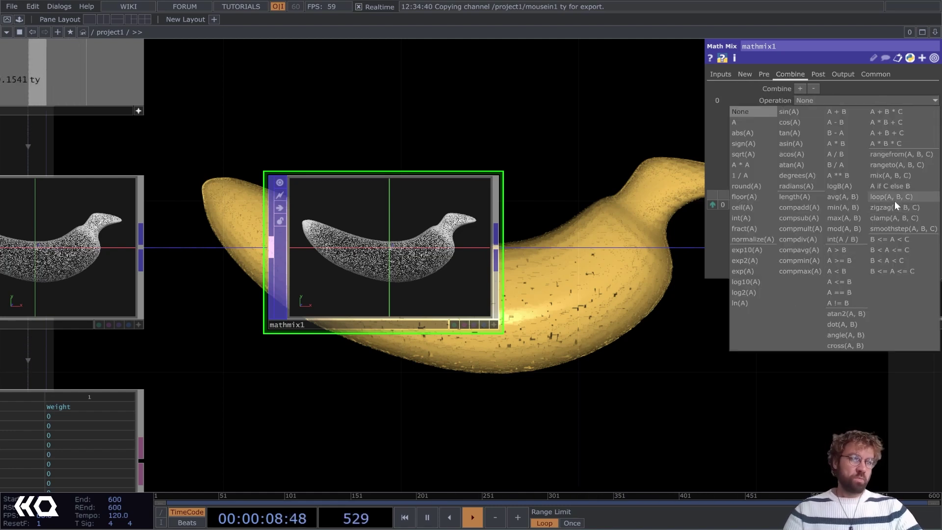
click(833, 100)
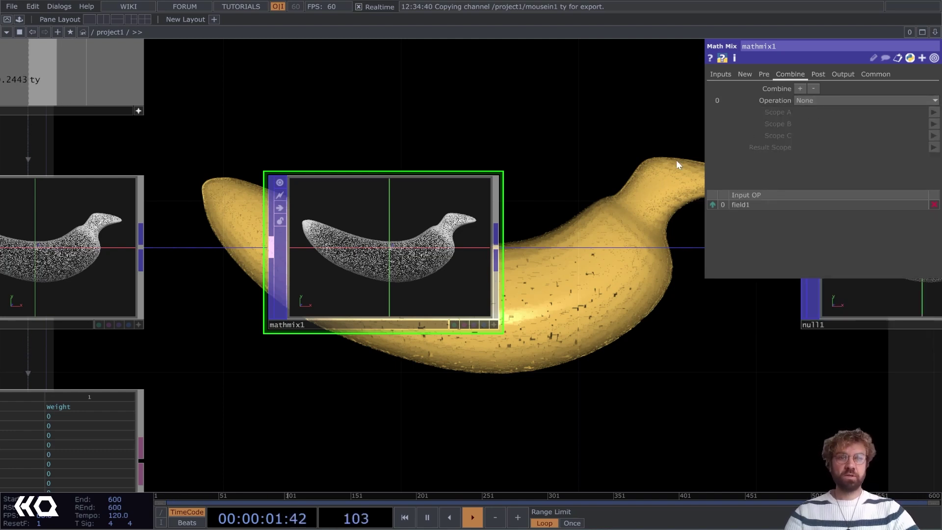
click(810, 102)
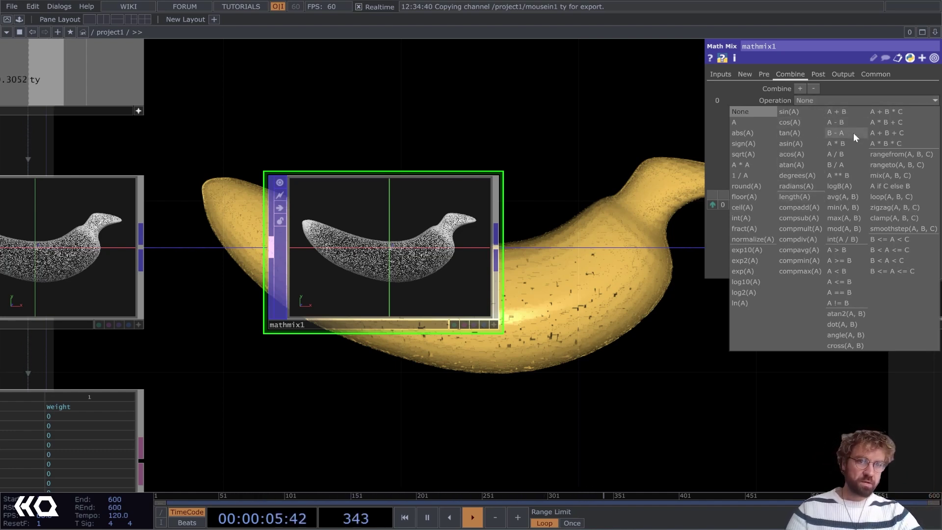
click(846, 147)
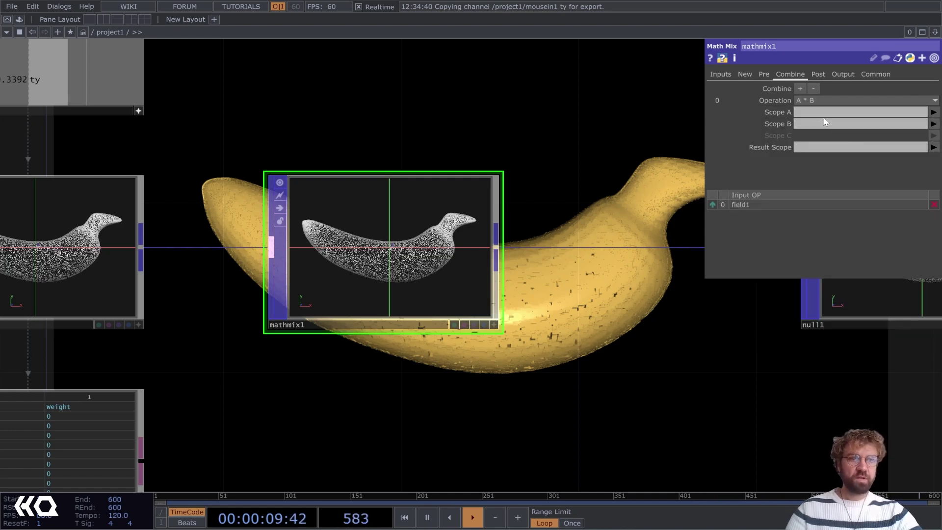
Set Scope A to Weight, Scope B to N, and Result Scope to OffsetWeight.
click(933, 112)
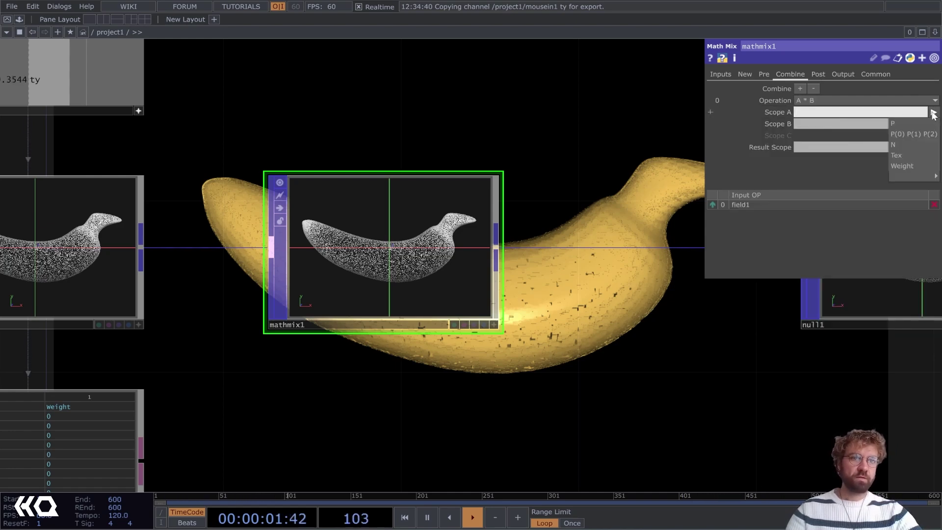
click(909, 167)
click(844, 126)
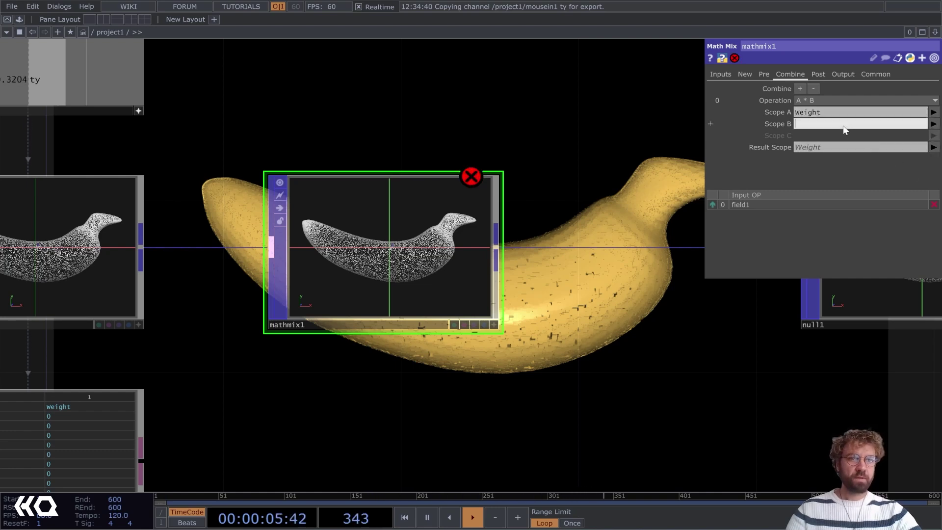
click(934, 123)
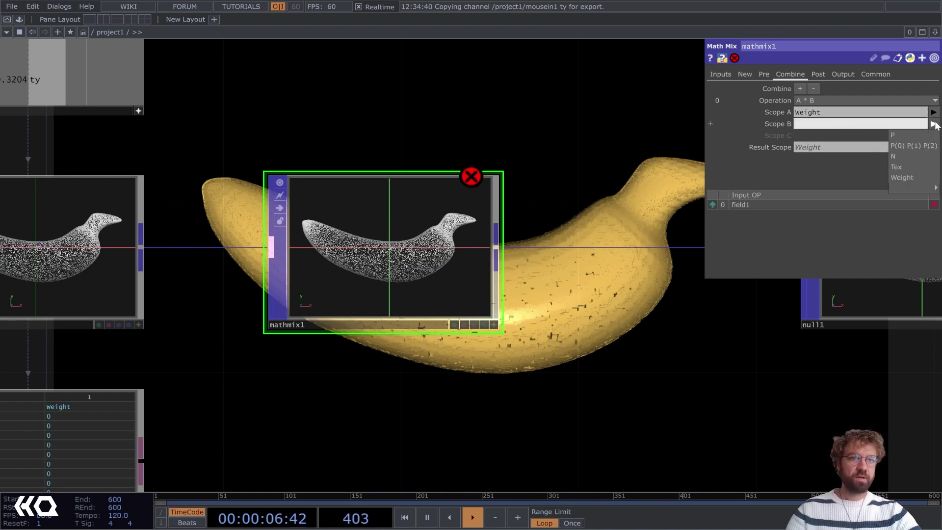
click(913, 157)
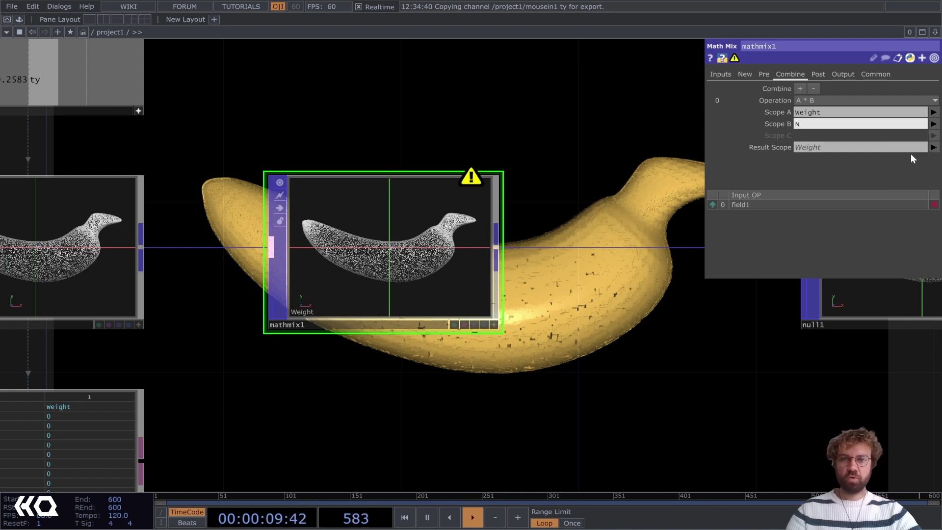
click(822, 148)
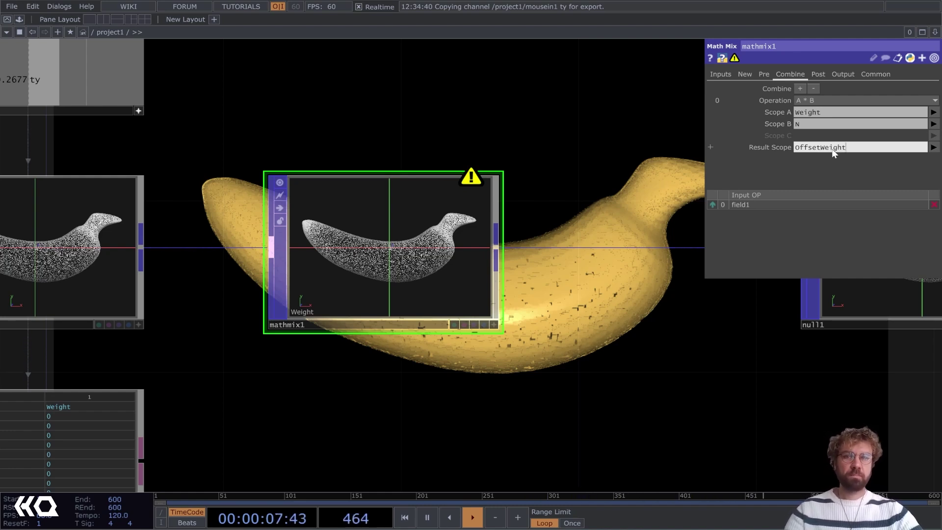
key(Return)
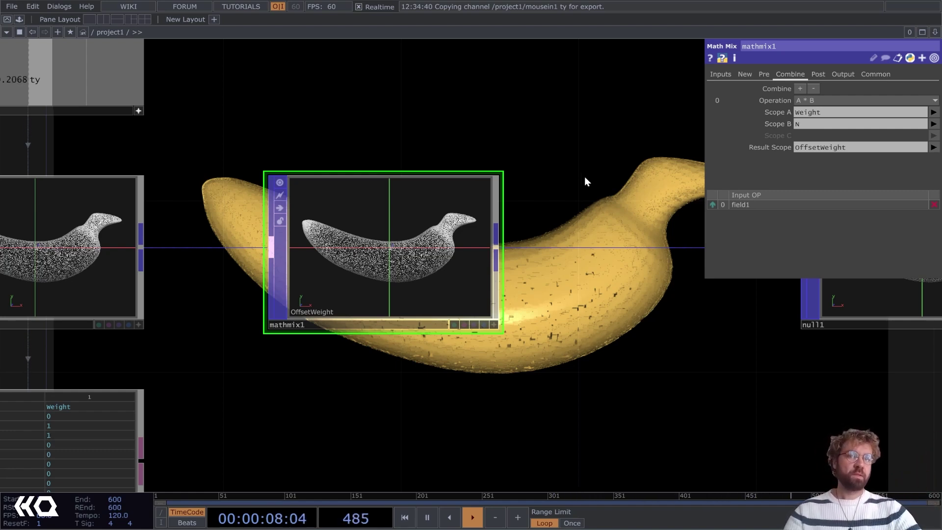
Name mathmix1's custom new attribute Strength on the New page.
click(745, 75)
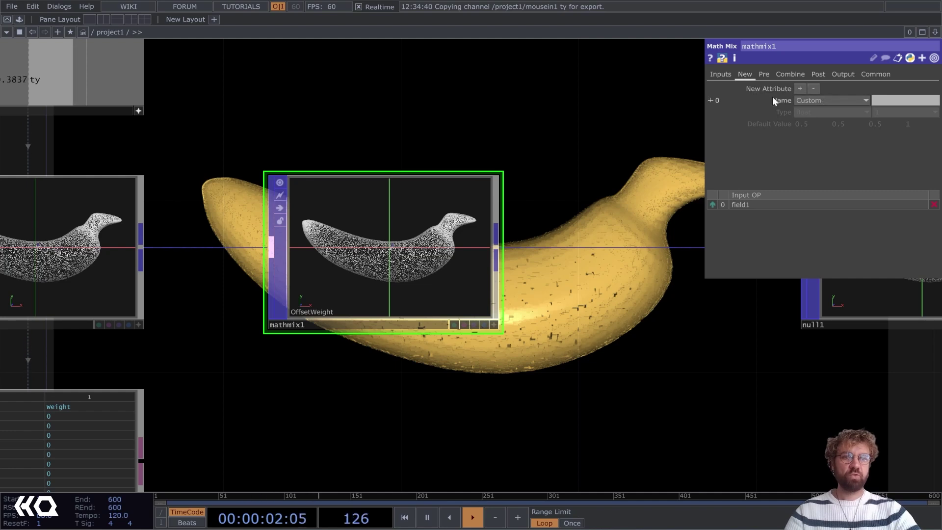
click(895, 104)
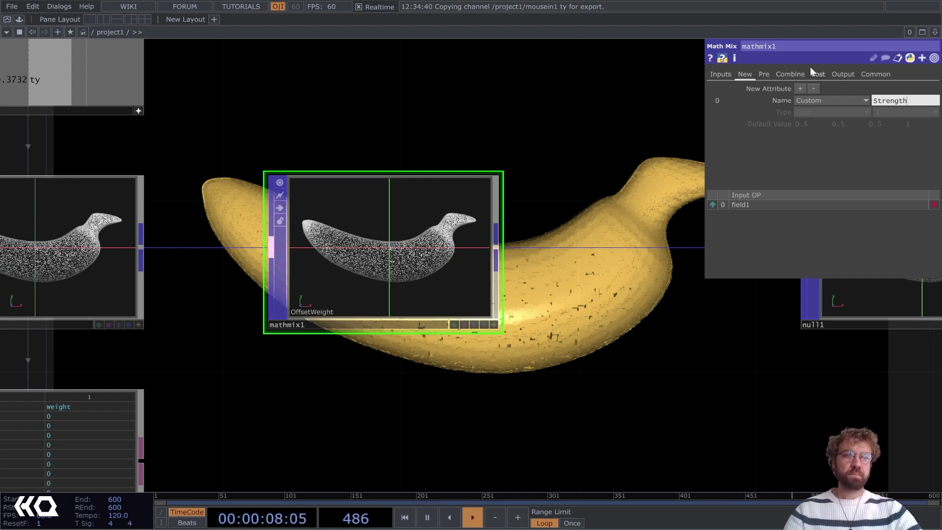
click(787, 74)
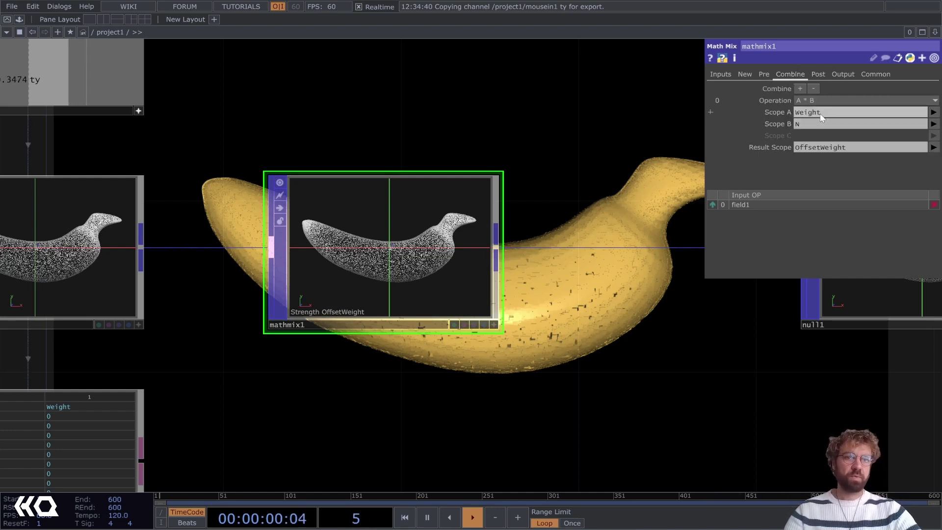
Add a second Math Mix combine step, OffsetWeight * Strength, and go to the New attribute page.
click(799, 89)
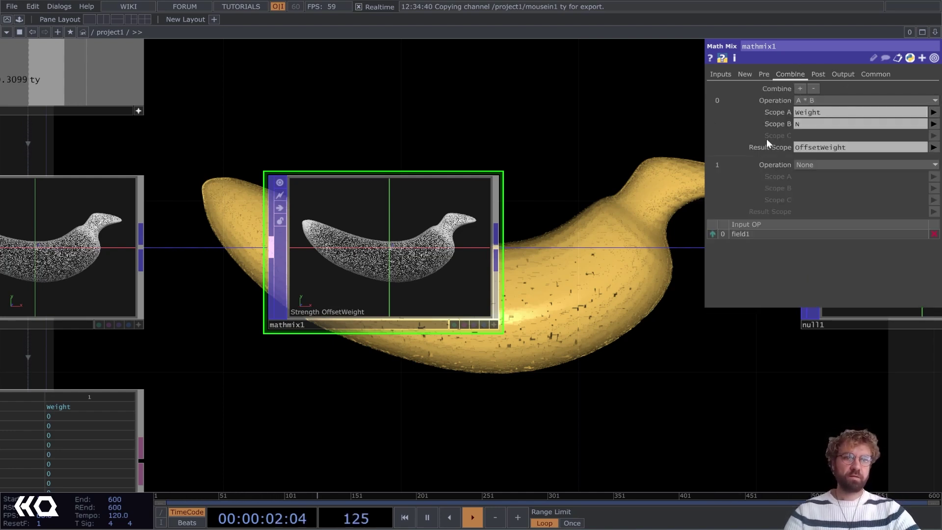
click(815, 169)
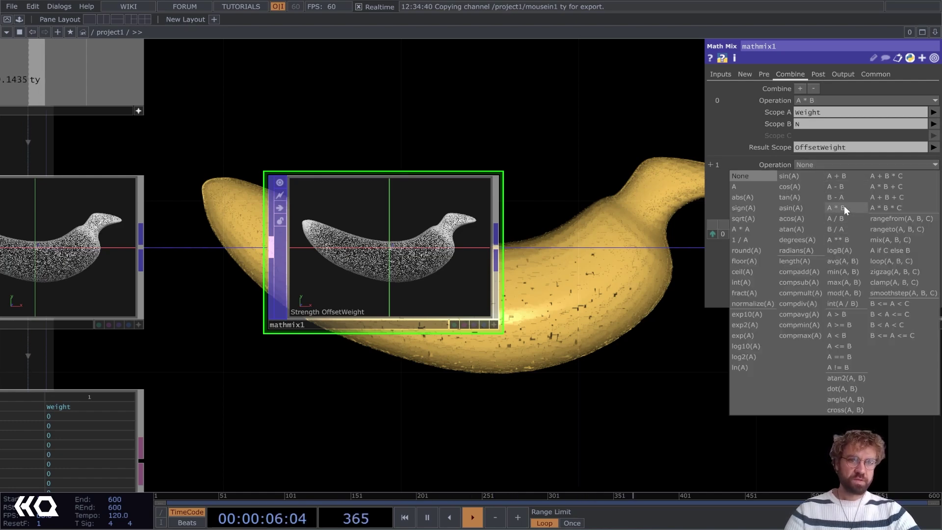
click(842, 208)
click(825, 178)
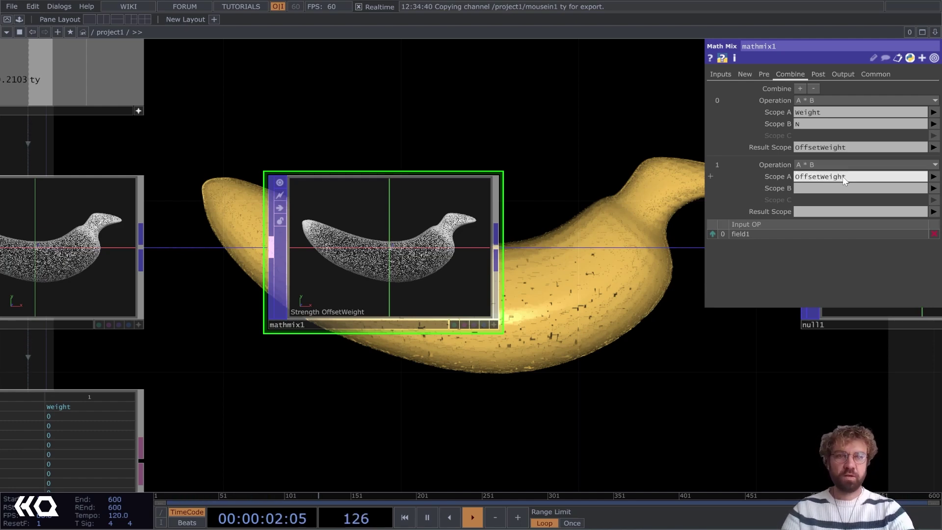
click(834, 190)
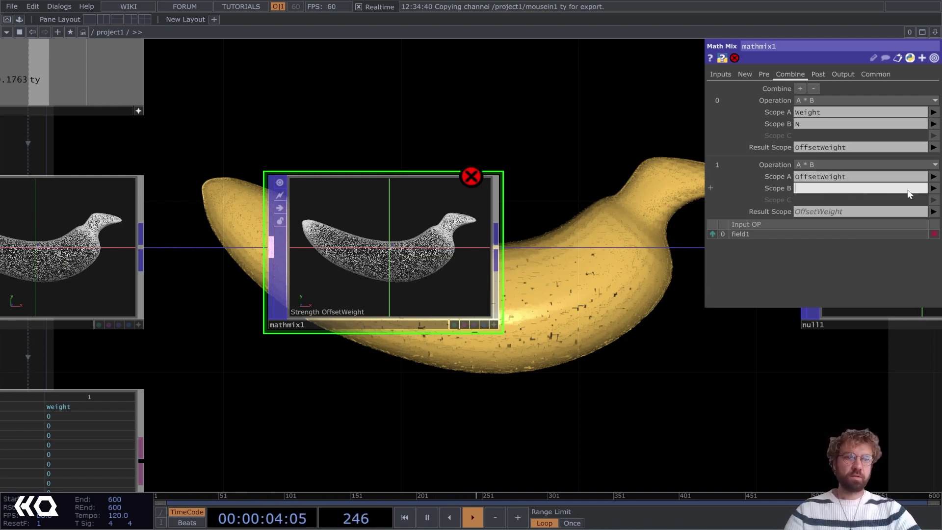
click(933, 188)
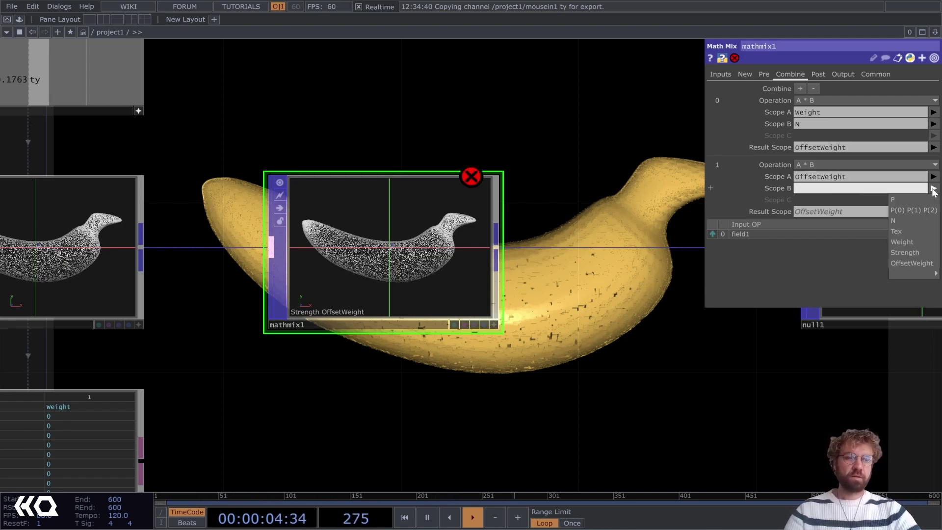
click(905, 253)
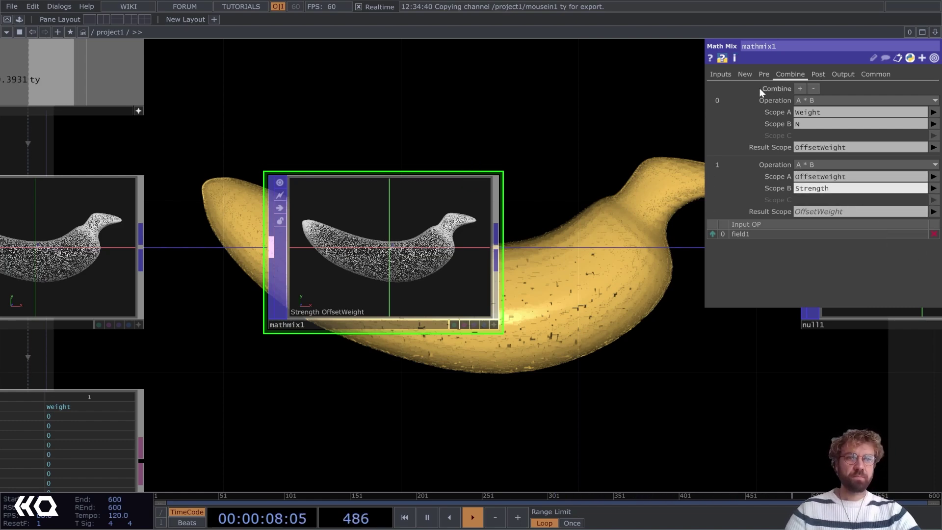
click(764, 74)
click(748, 76)
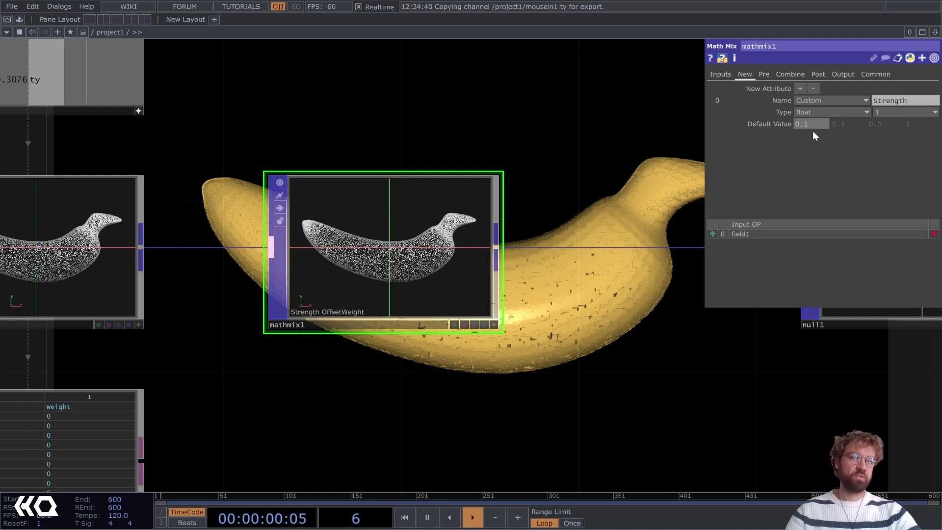
Add a third combine step, P + OffsetWeight, writing the result back into P.
click(785, 76)
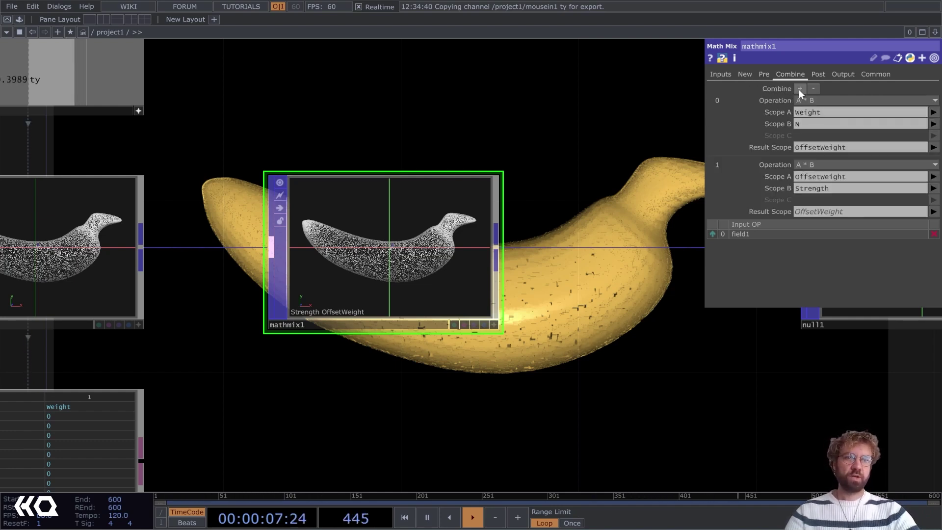
click(799, 88)
click(817, 230)
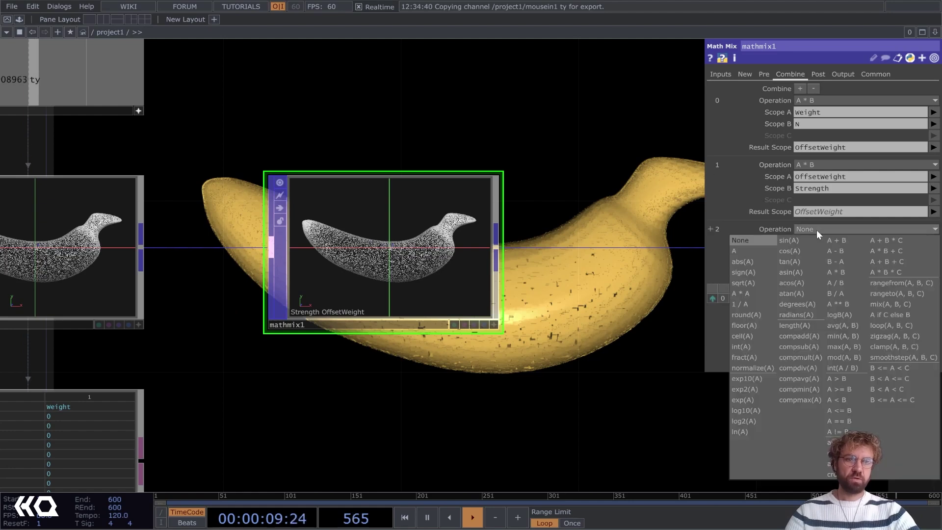
click(834, 240)
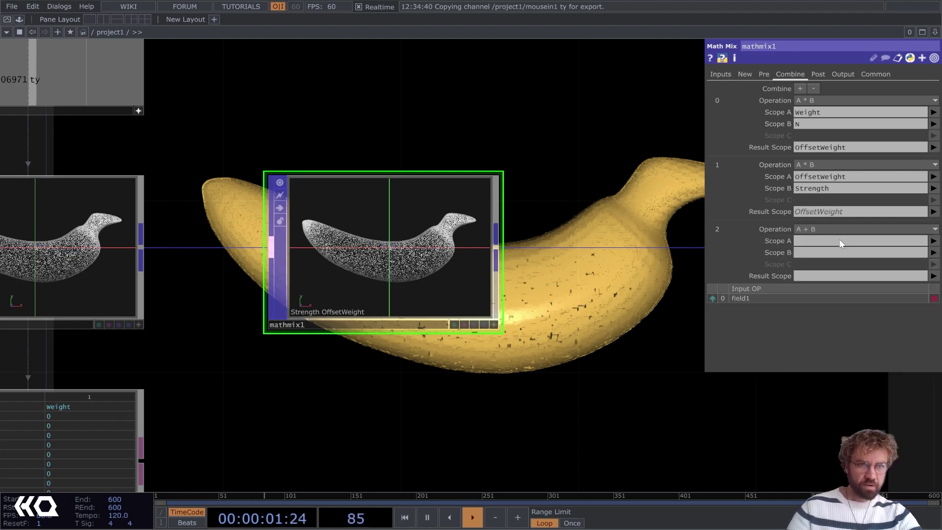
click(817, 241)
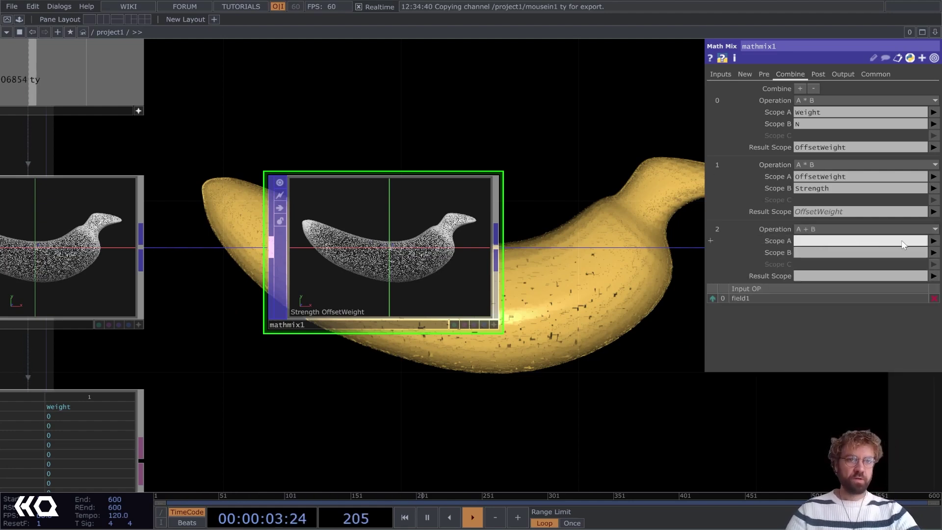
click(931, 241)
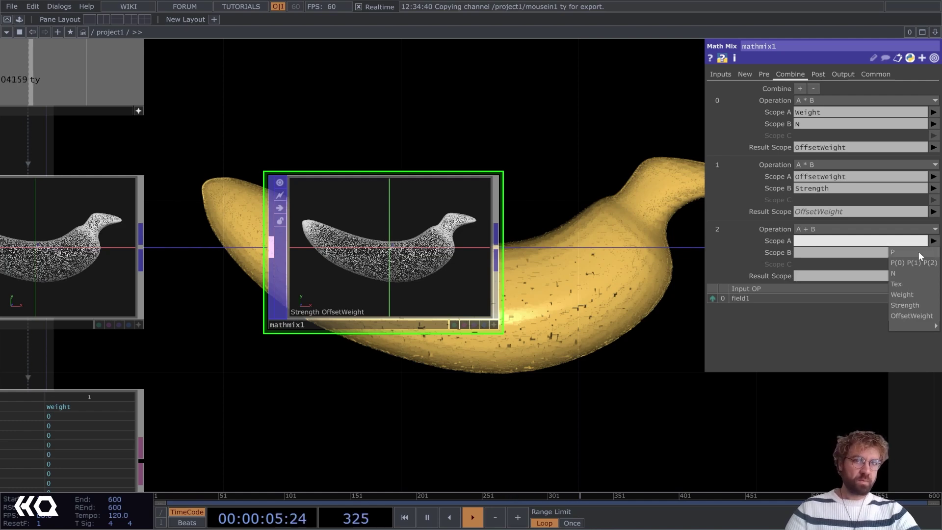
click(901, 253)
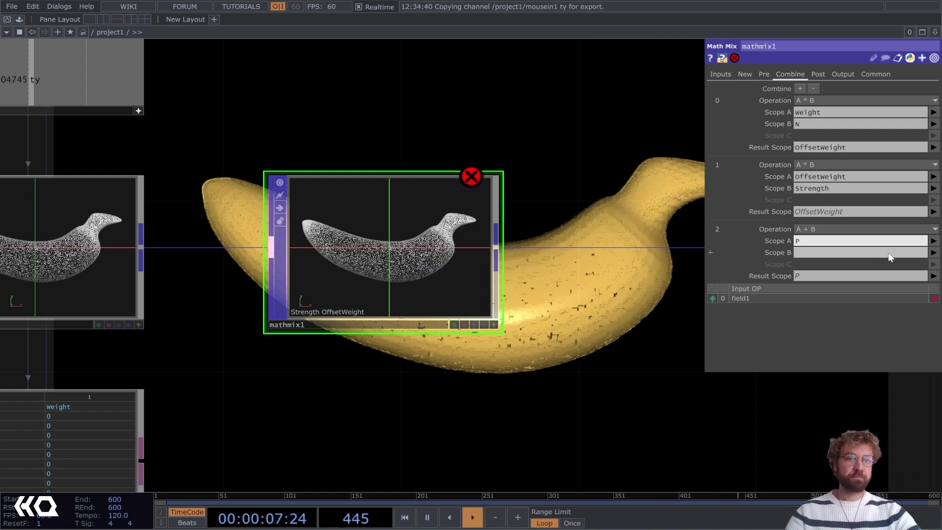
click(933, 254)
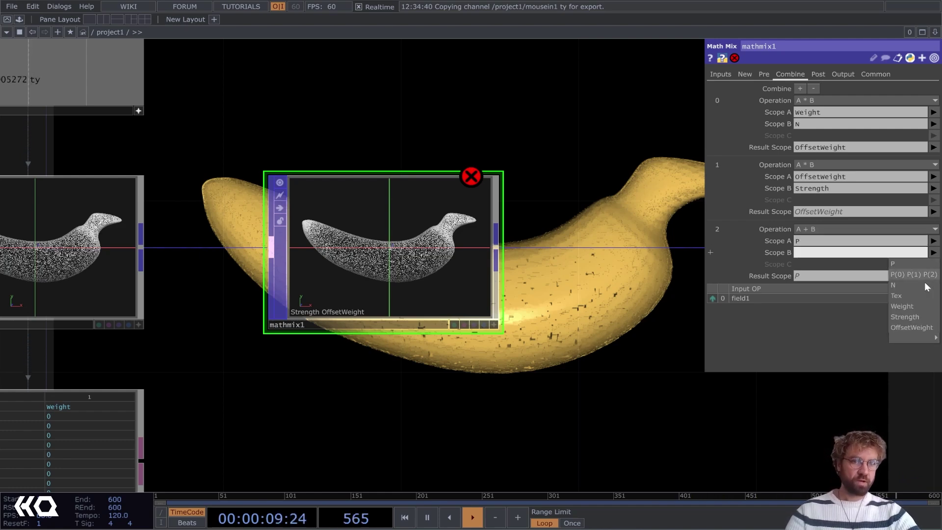
click(923, 328)
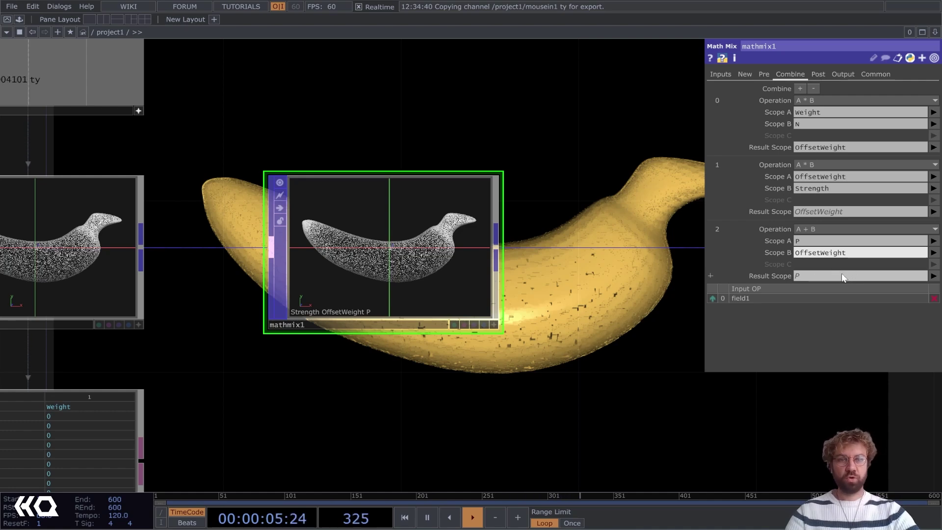
Turn Delete New Attributes On in mathmix1's Output settings.
click(843, 74)
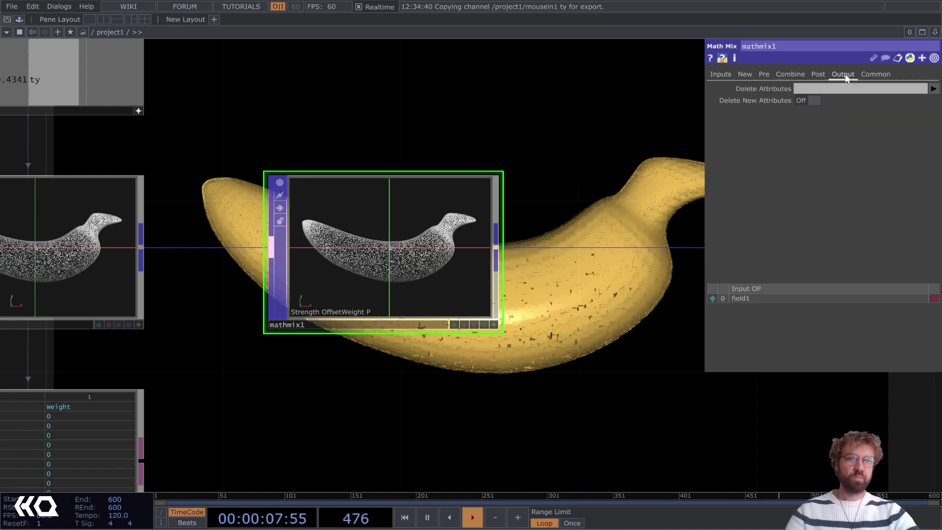
click(803, 100)
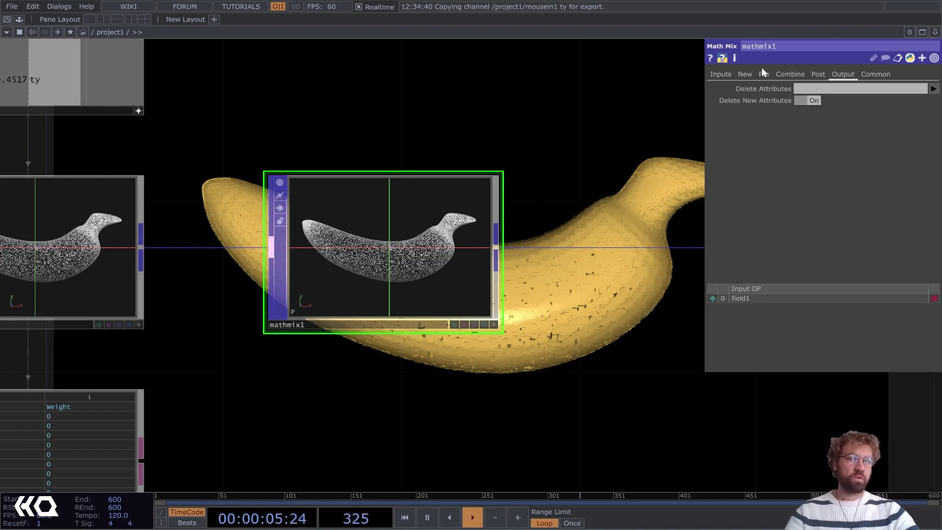
click(787, 74)
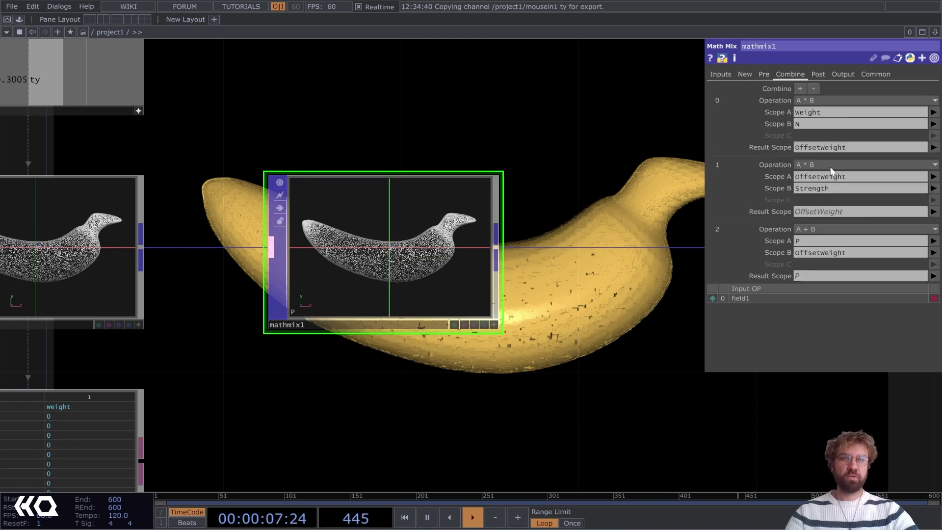
click(842, 75)
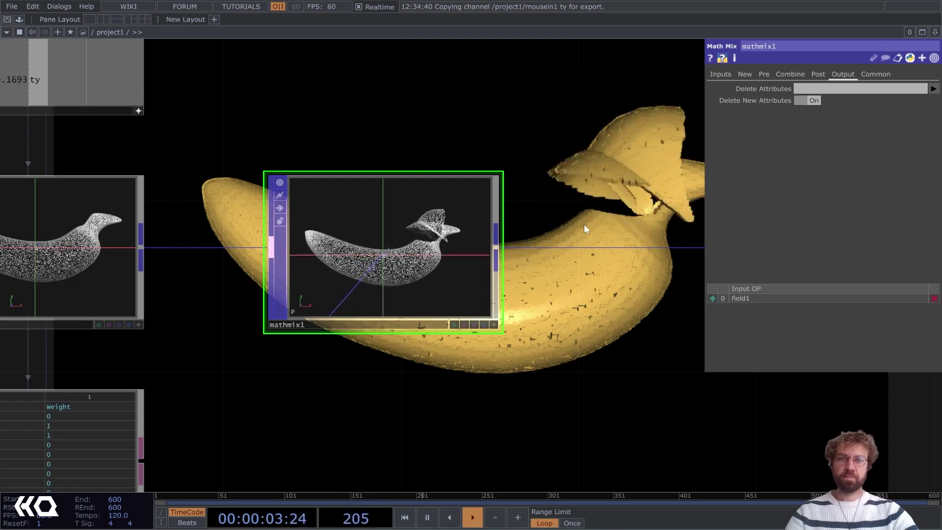
Pan the network to check null1, then recentre on mathmix1.
drag(584, 343, 548, 314)
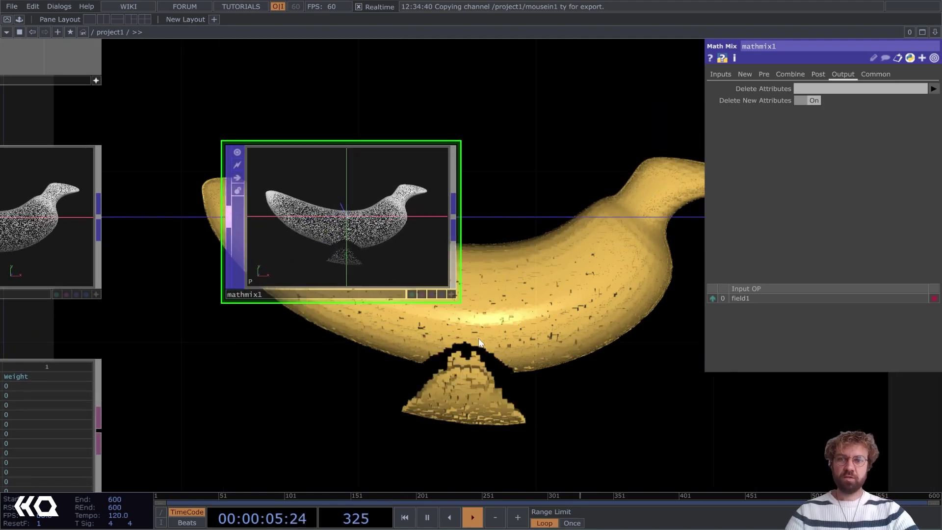
drag(472, 321, 254, 234)
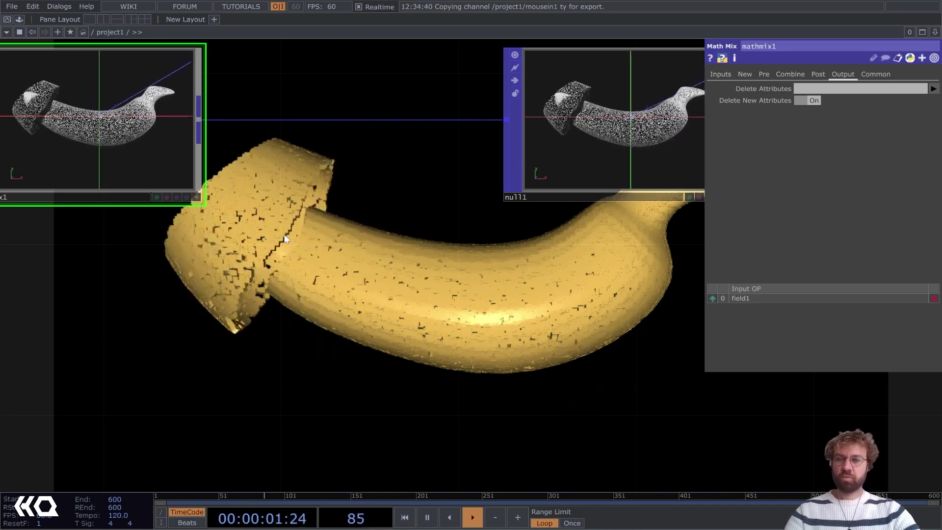
drag(66, 76, 263, 164)
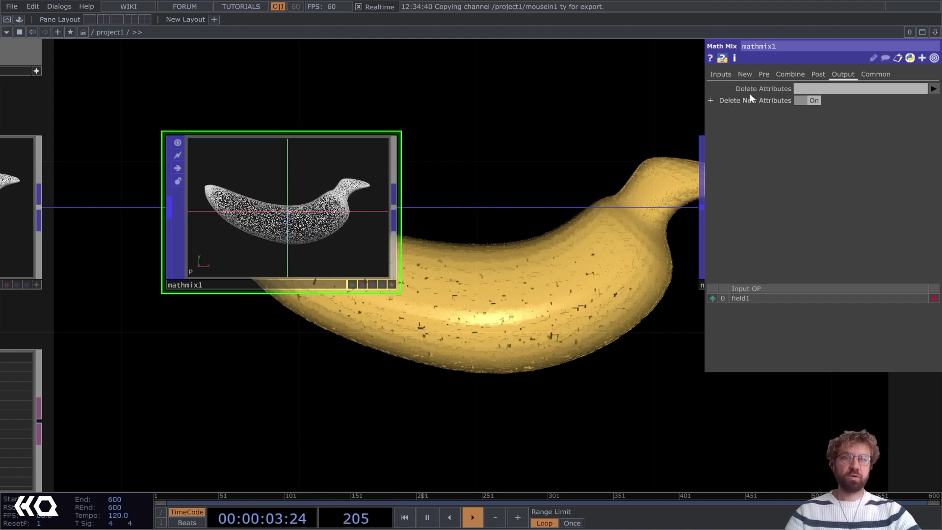
Test a Strength default of 0.5 on the banana, then settle it back at 0.1.
click(785, 76)
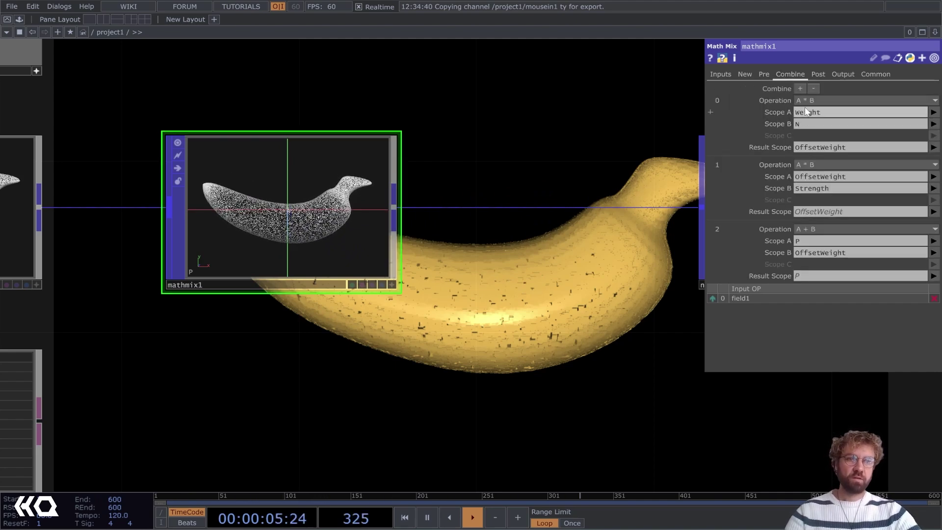
click(767, 75)
click(744, 74)
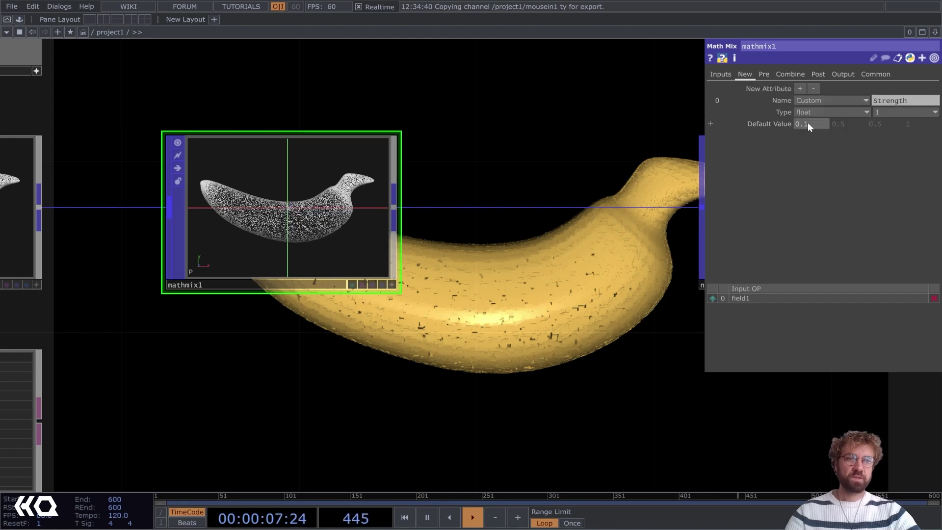
middle_drag(807, 123, 824, 123)
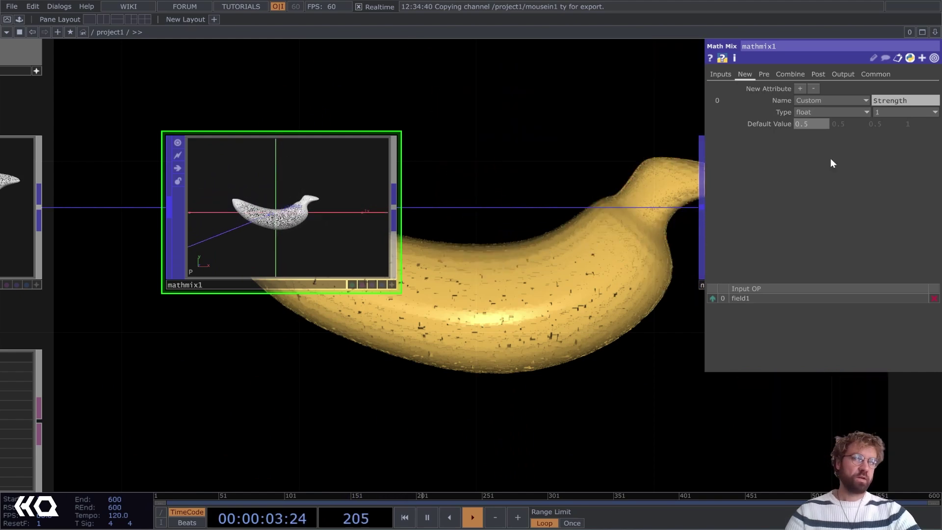
middle_drag(808, 122, 797, 103)
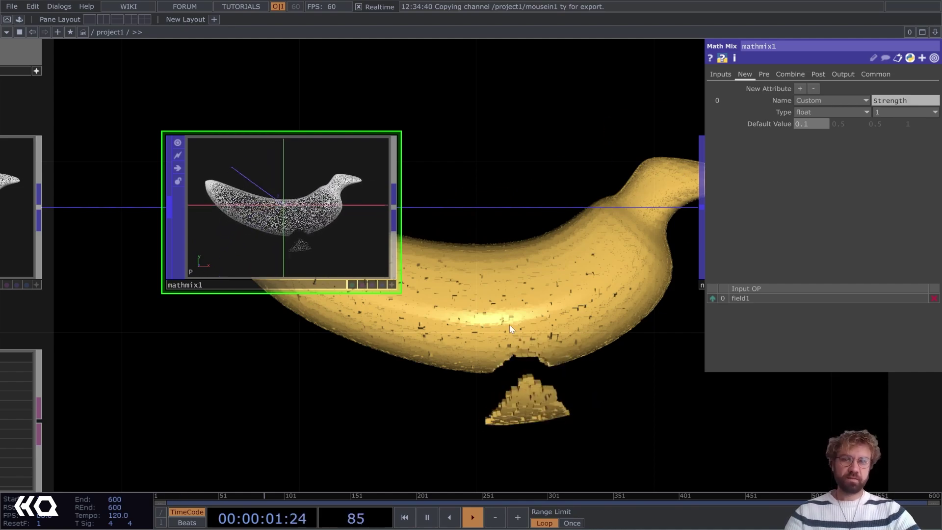
drag(193, 354, 452, 316)
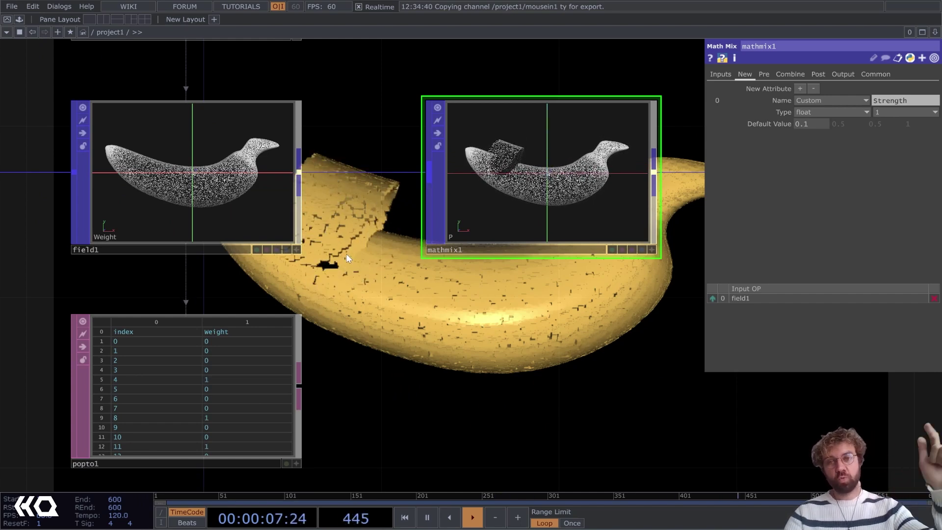
Set field1's Transition Range to 0.114 with a Linear transition type.
click(211, 199)
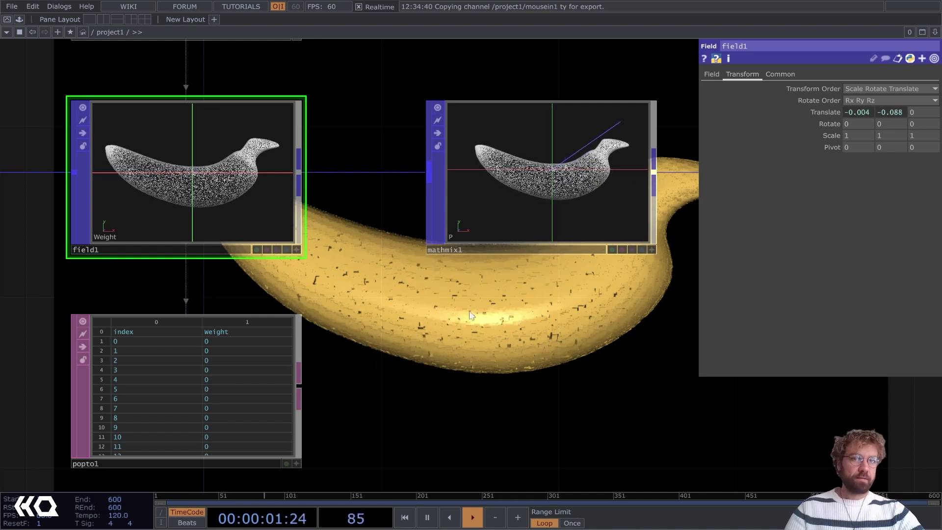
click(713, 74)
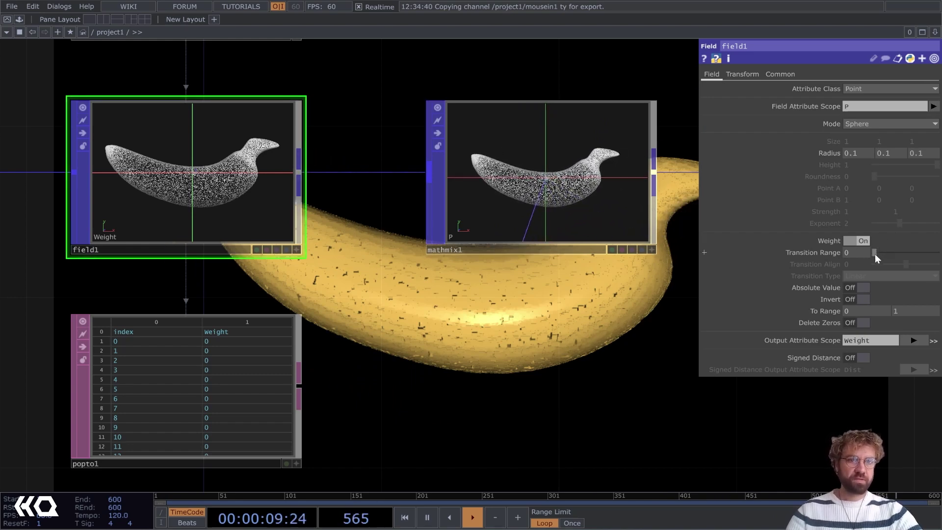
drag(875, 252, 895, 252)
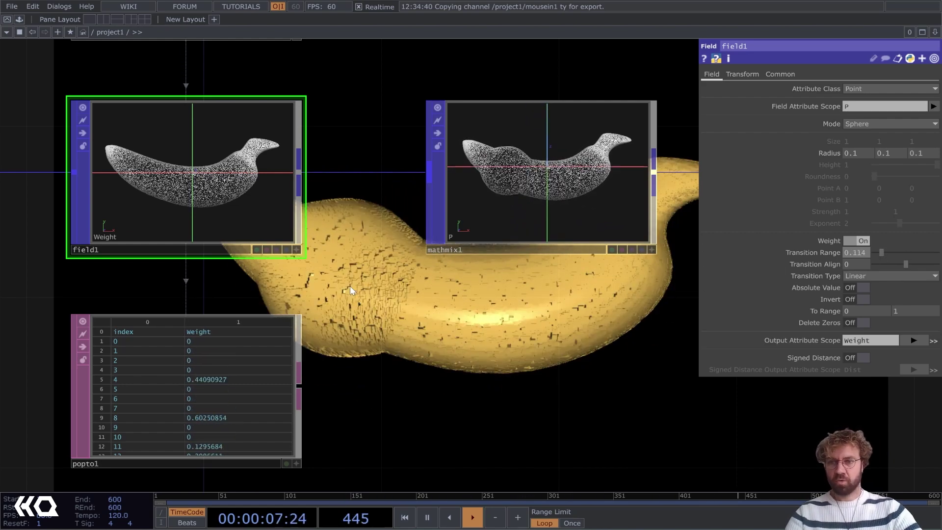
scroll(206, 362, up, 5)
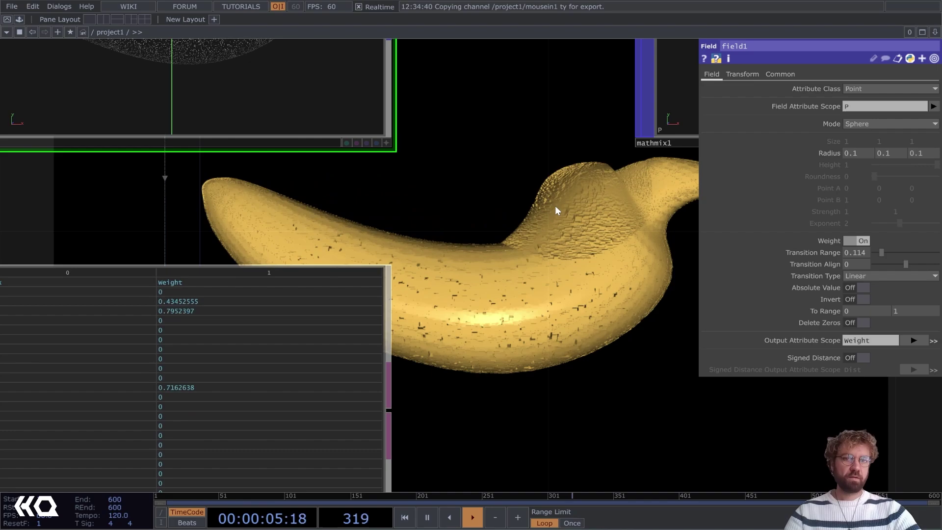
scroll(564, 230, down, 3)
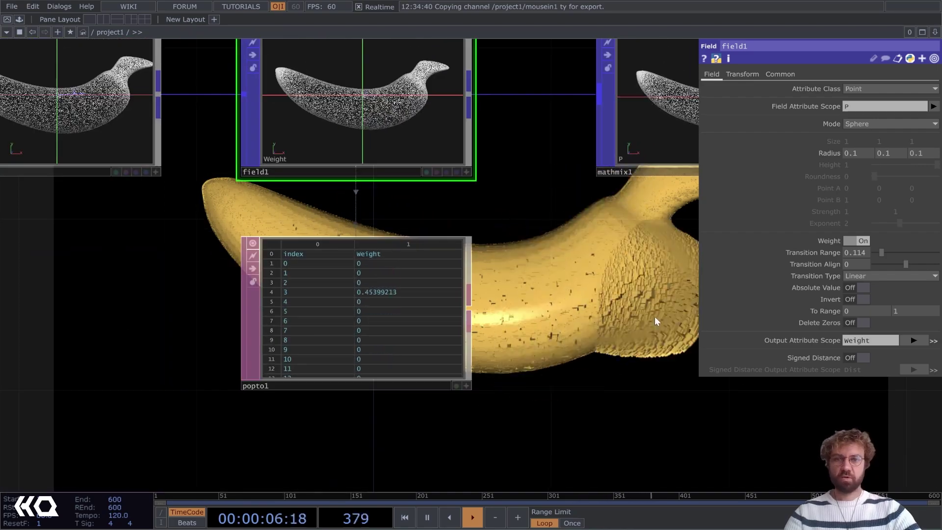
drag(618, 280, 491, 301)
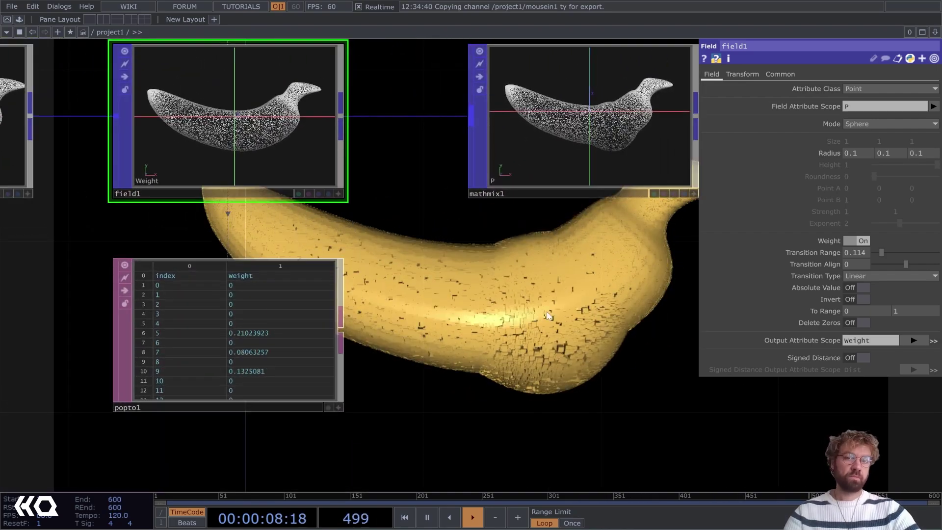
drag(549, 315, 534, 191)
scroll(345, 205, up, 3)
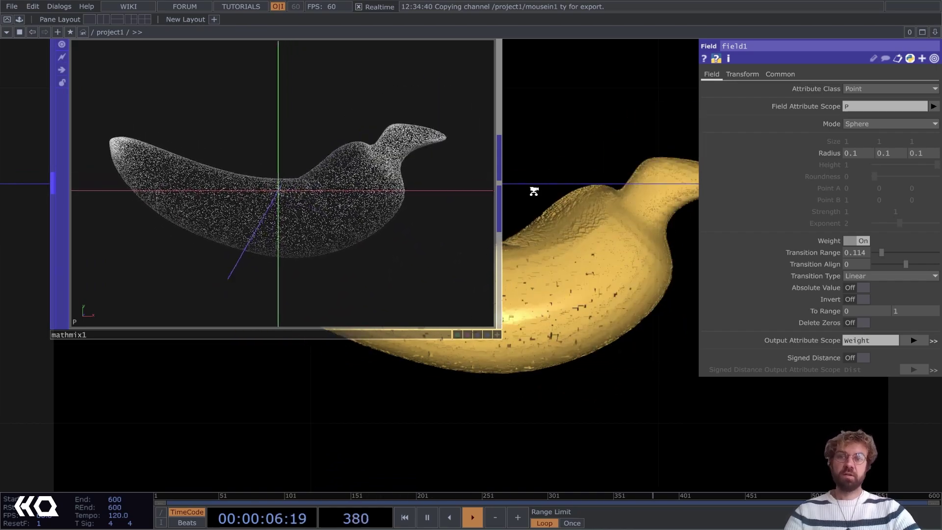
scroll(533, 191, down, 6)
scroll(499, 285, up, 2)
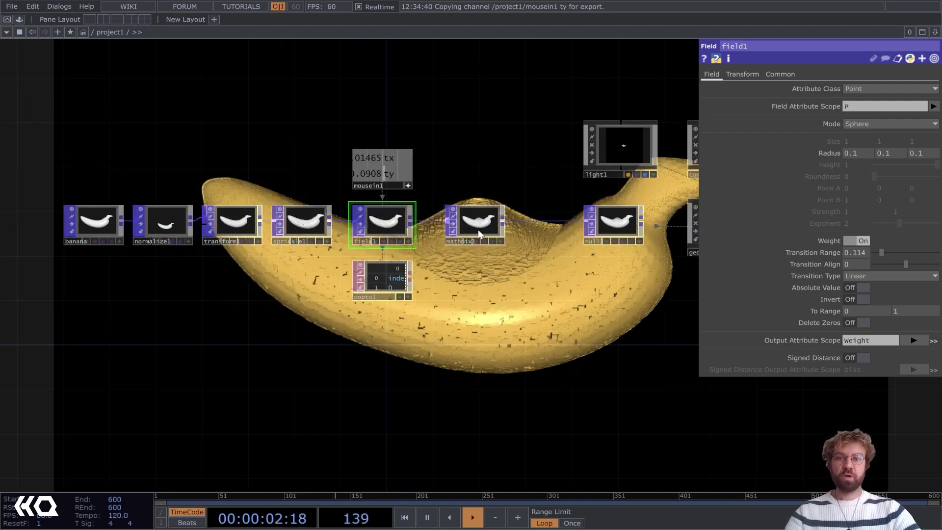
scroll(477, 228, up, 2)
scroll(473, 225, up, 2)
scroll(470, 225, up, 1)
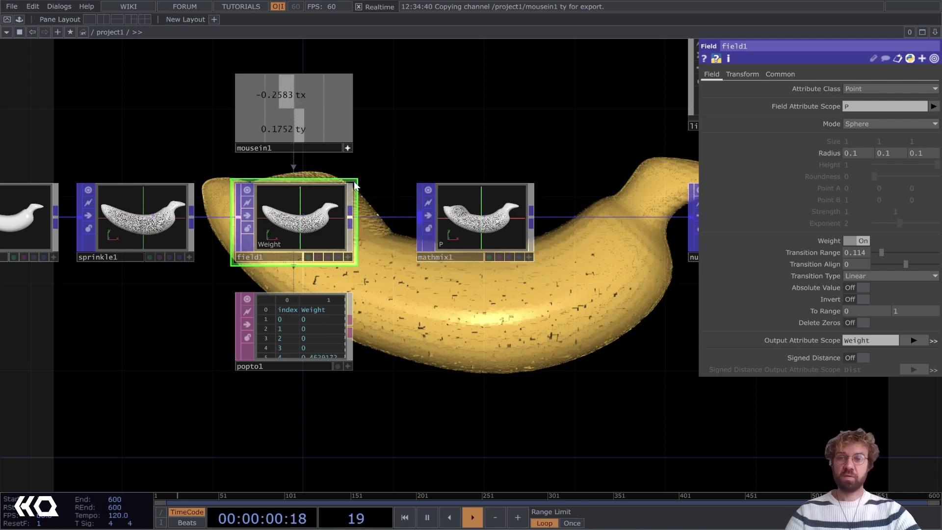
drag(584, 358, 496, 323)
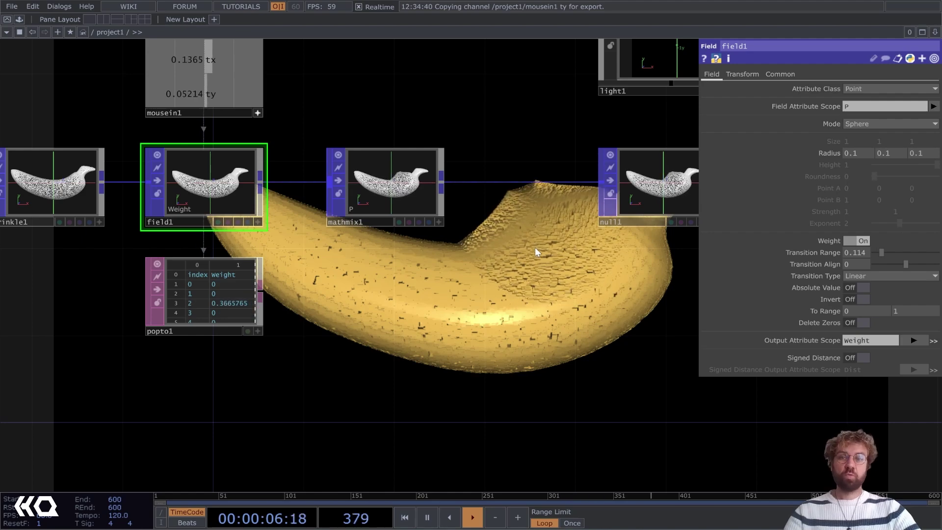
scroll(487, 231, right, 3)
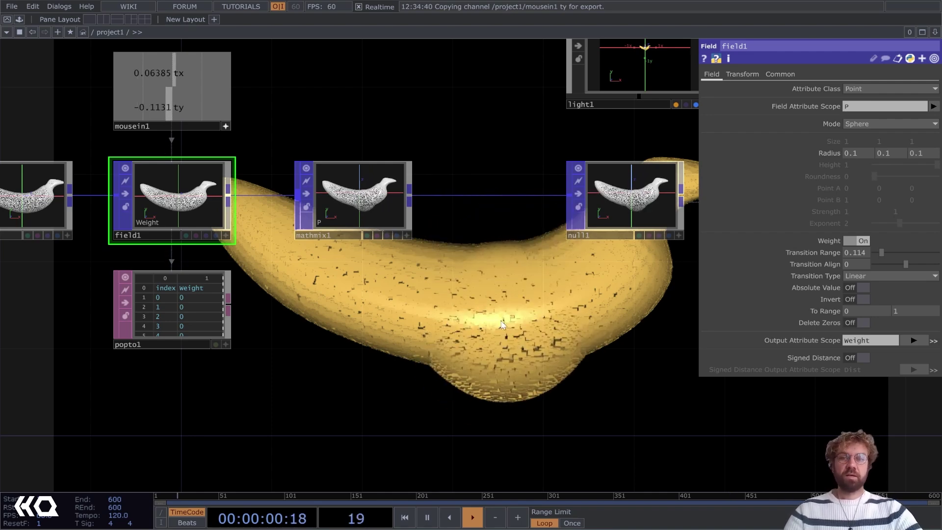
drag(488, 347, 315, 310)
scroll(337, 306, down, 5)
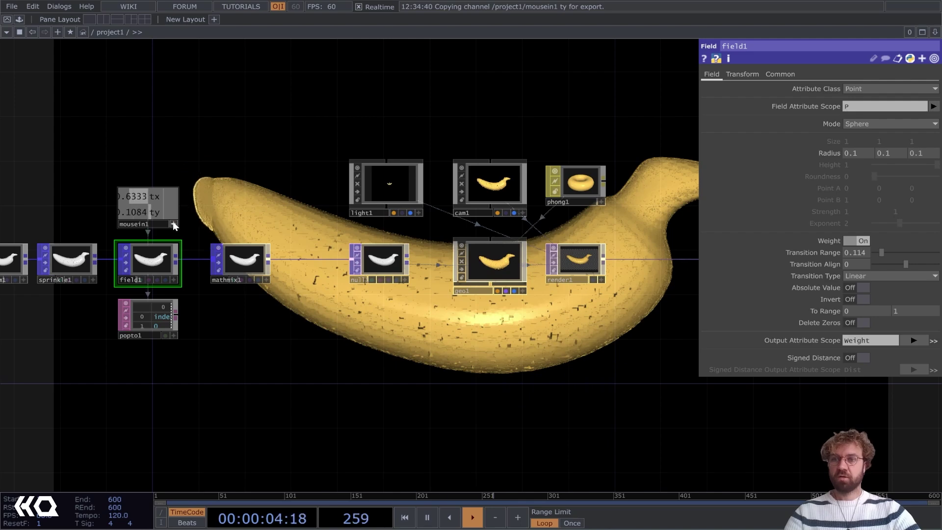
scroll(338, 165, down, 4)
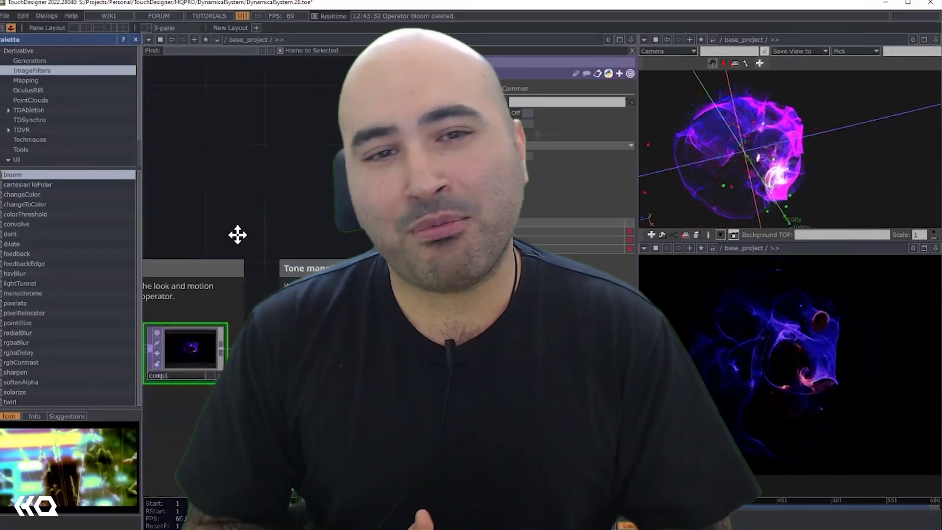
key(shift+h)
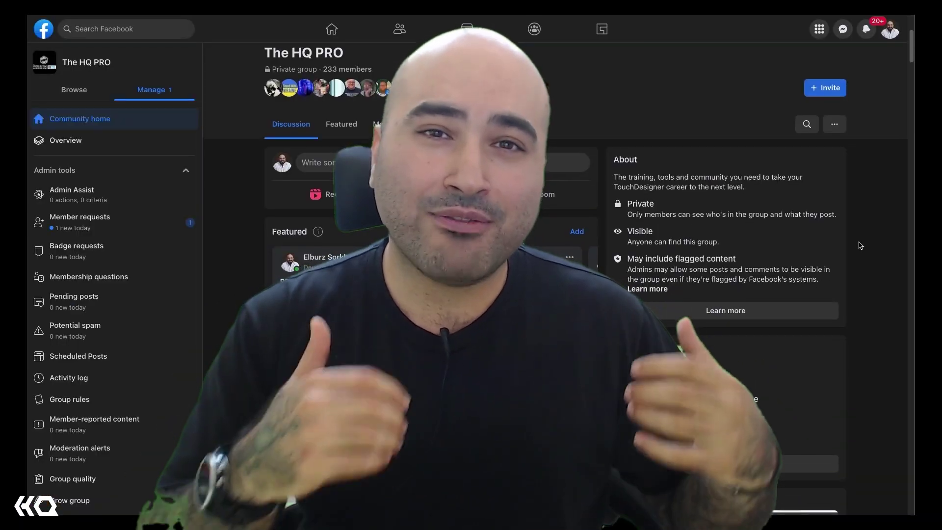
scroll(860, 245, down, 4)
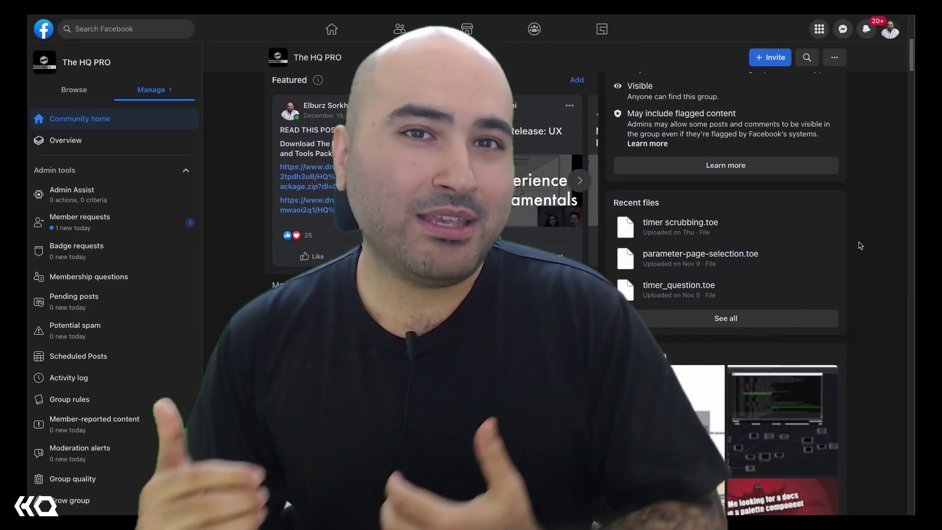